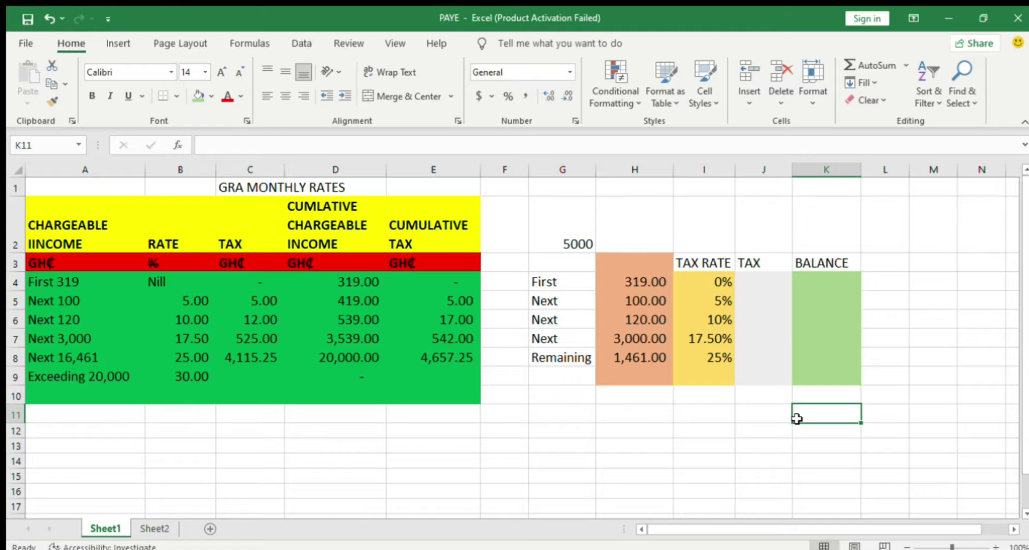
# Review the employee names and basic salaries on Sheet2 and return to the monthly rates on Sheet1
pyautogui.click(156, 528)
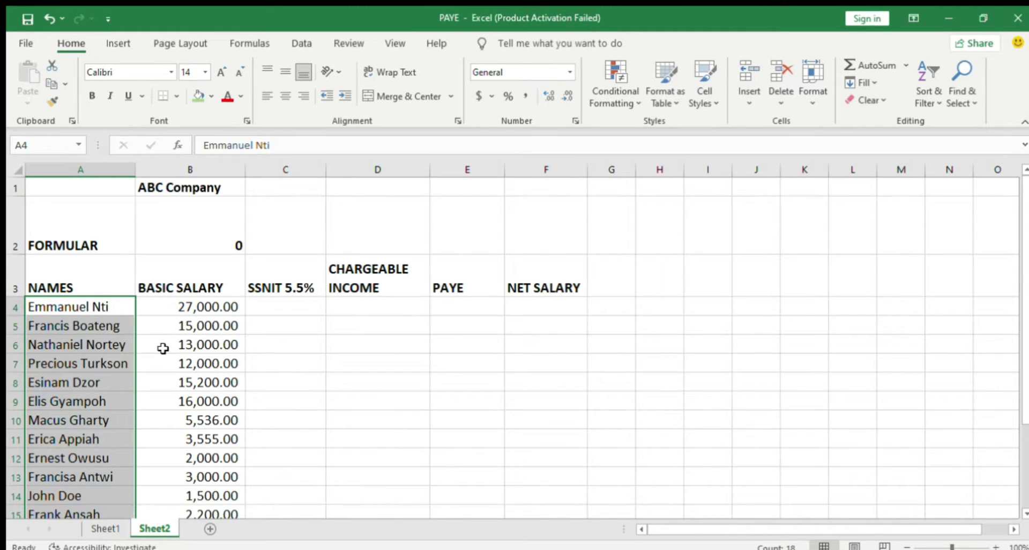
pyautogui.scroll(-3, 163, 343)
pyautogui.scroll(3, 163, 344)
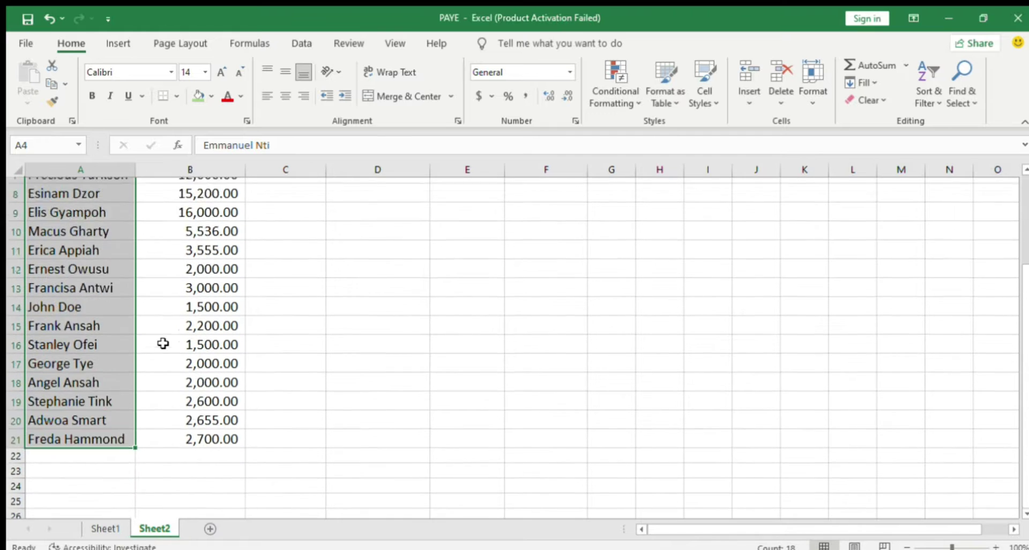
pyautogui.click(105, 528)
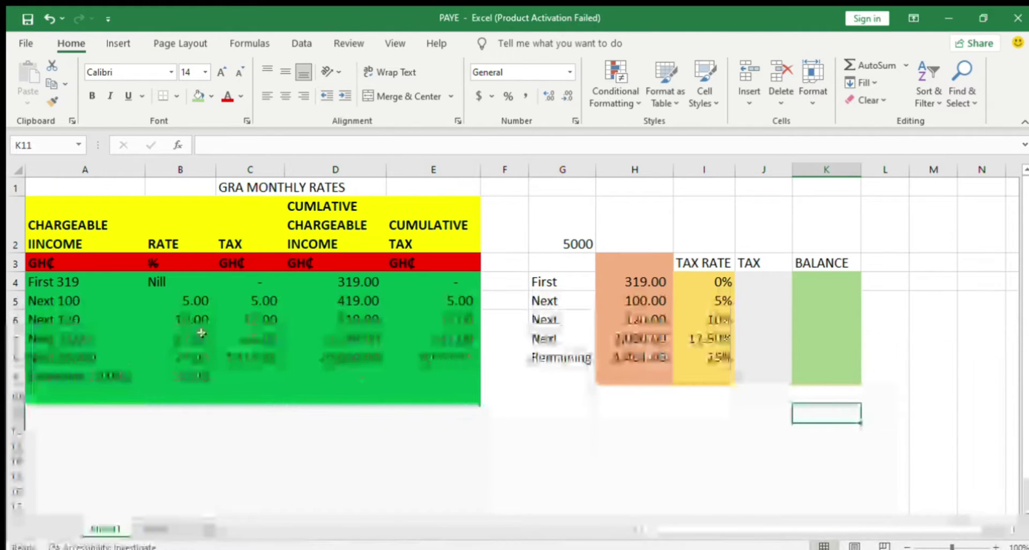
# Calculate the tax on the first 319.00 band in J4 by multiplying H4 by its tax rate in I4
pyautogui.click(583, 226)
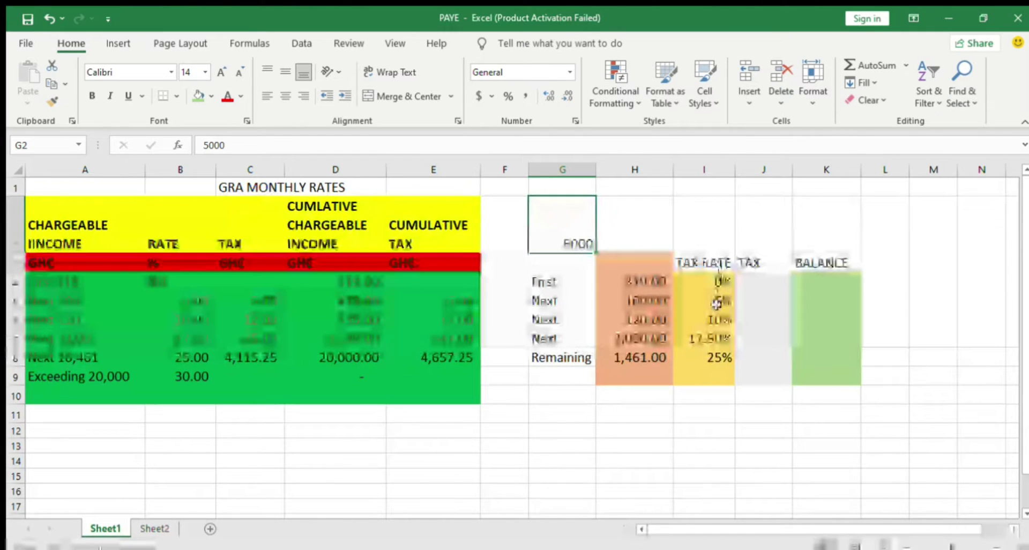
pyautogui.click(749, 283)
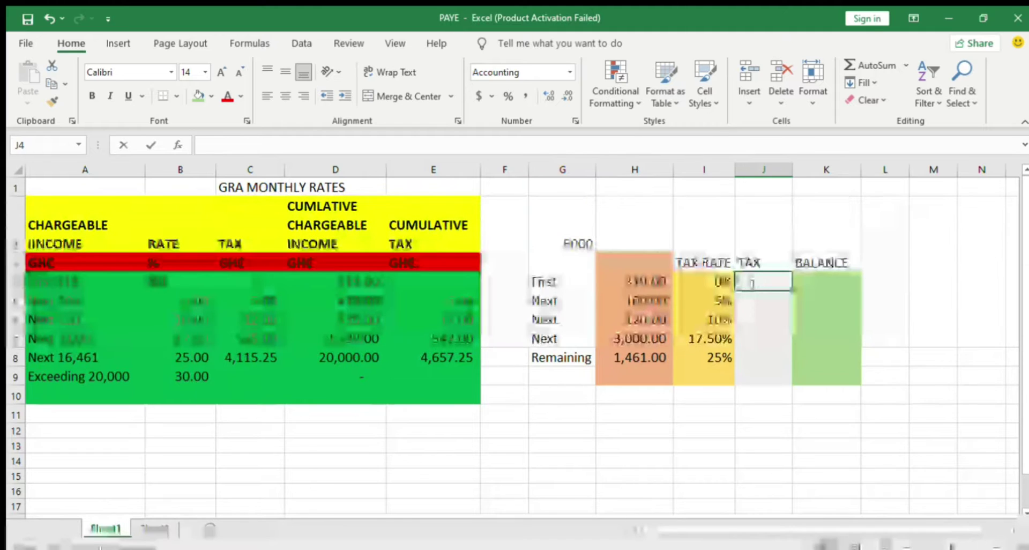
pyautogui.write('=')
pyautogui.click(658, 281)
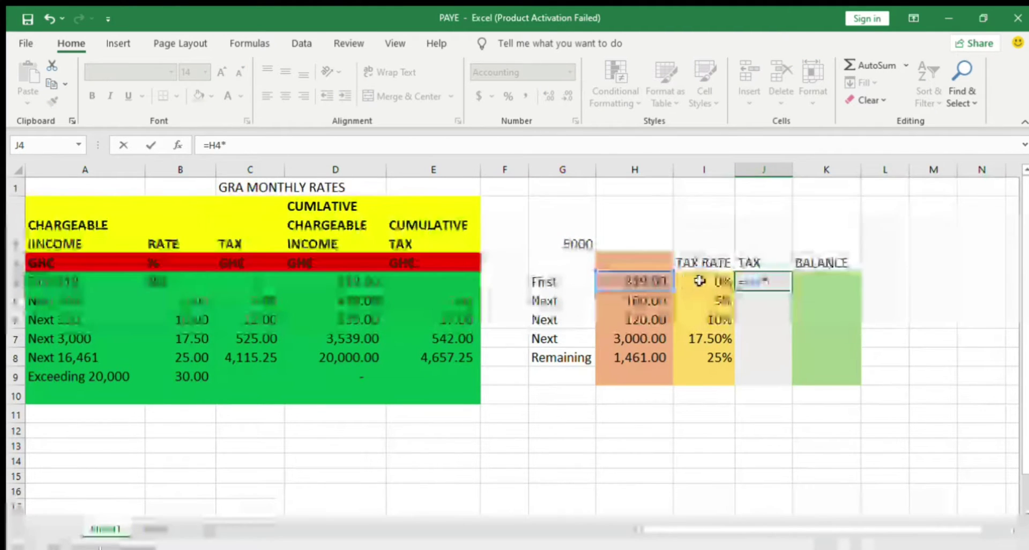
pyautogui.press('Return')
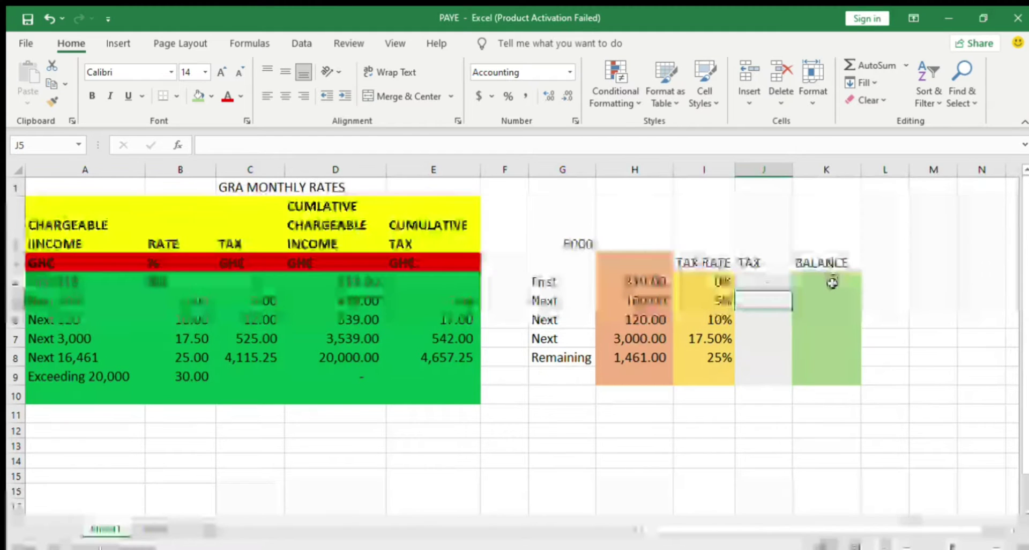
# Calculate the first band's balance in K4 by subtracting H4 from the 5000 income in G2
pyautogui.click(830, 282)
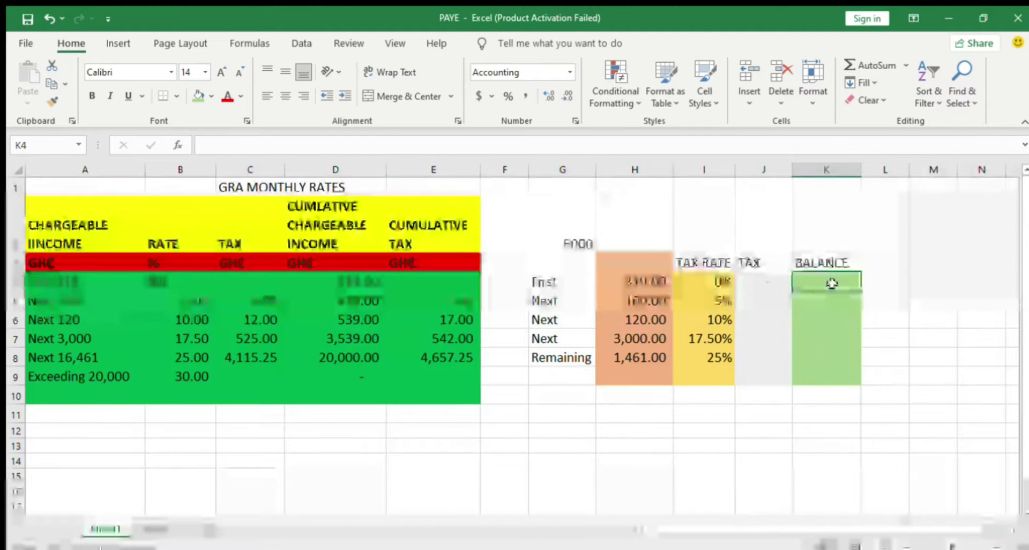
pyautogui.write('=')
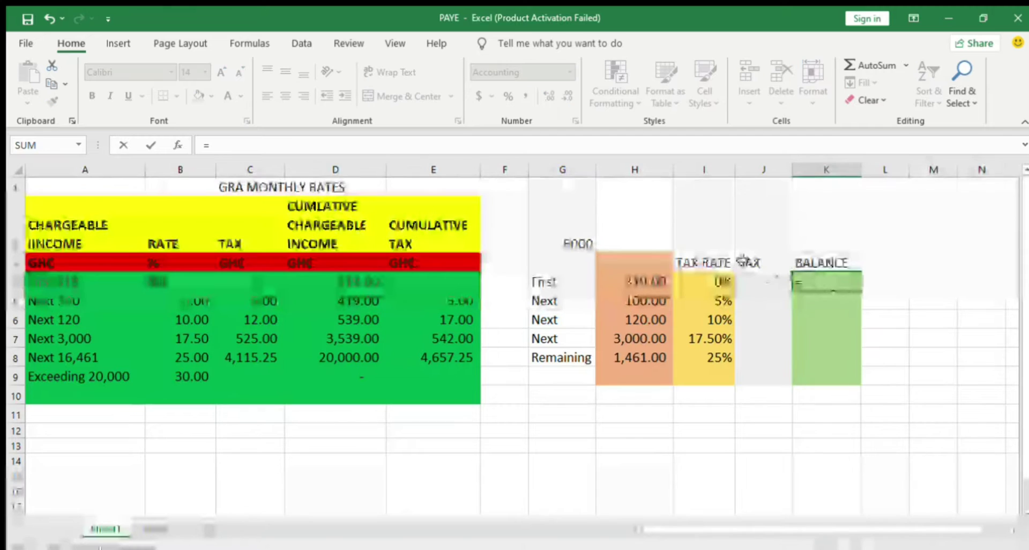
pyautogui.click(586, 242)
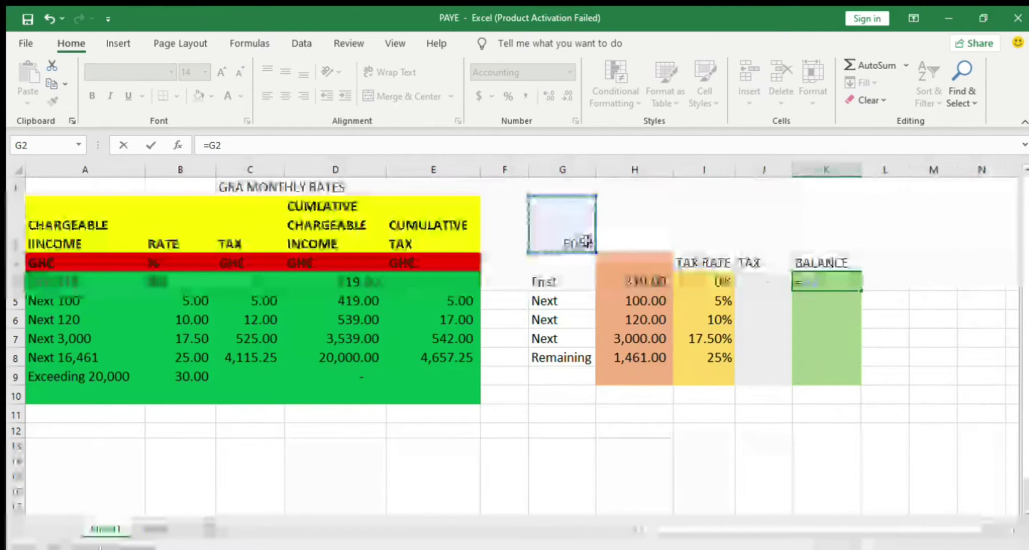
pyautogui.write('-')
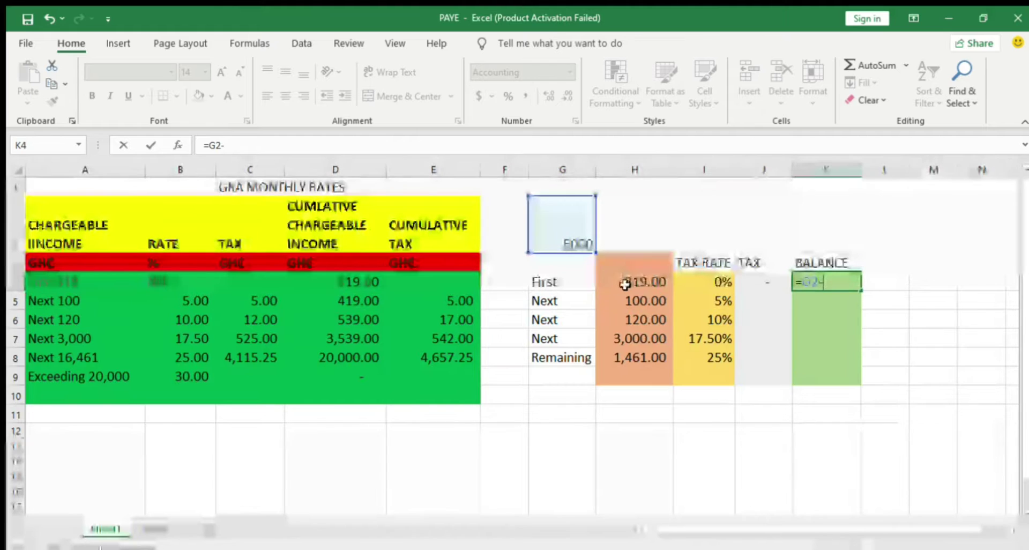
pyautogui.click(625, 284)
pyautogui.press('Return')
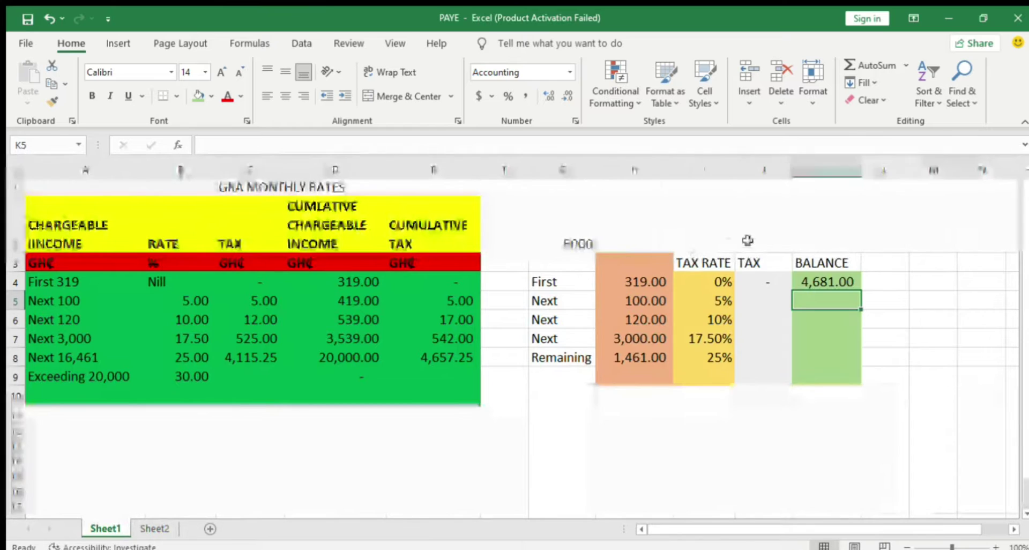
# Calculate the tax on the next 100.00 band in J5 with the formula =H5*I5
pyautogui.click(765, 298)
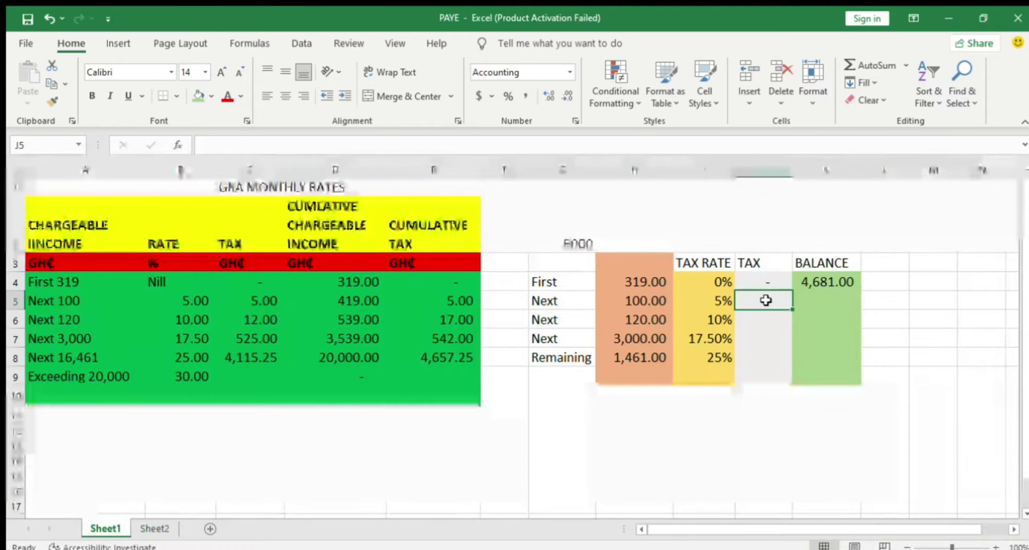
pyautogui.write('=')
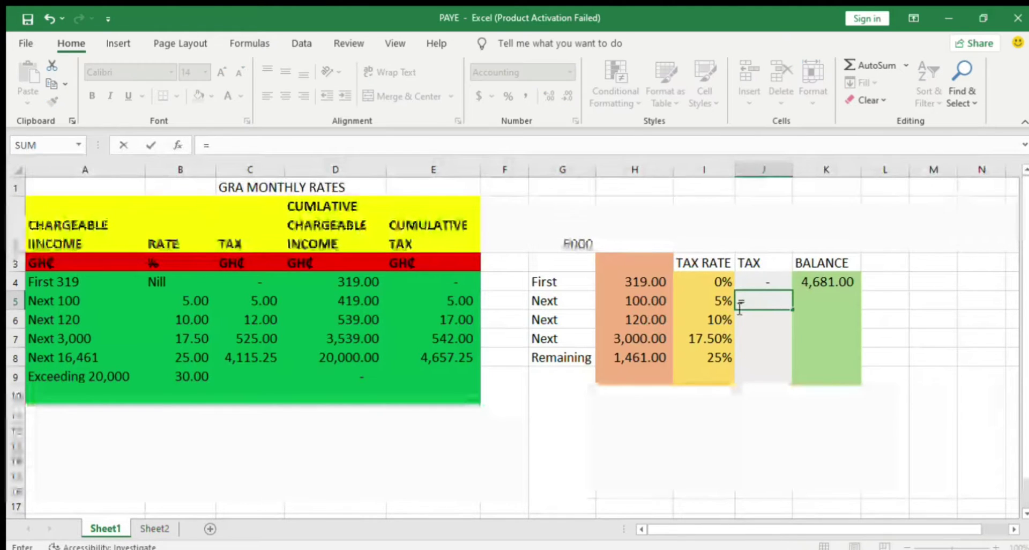
pyautogui.click(628, 300)
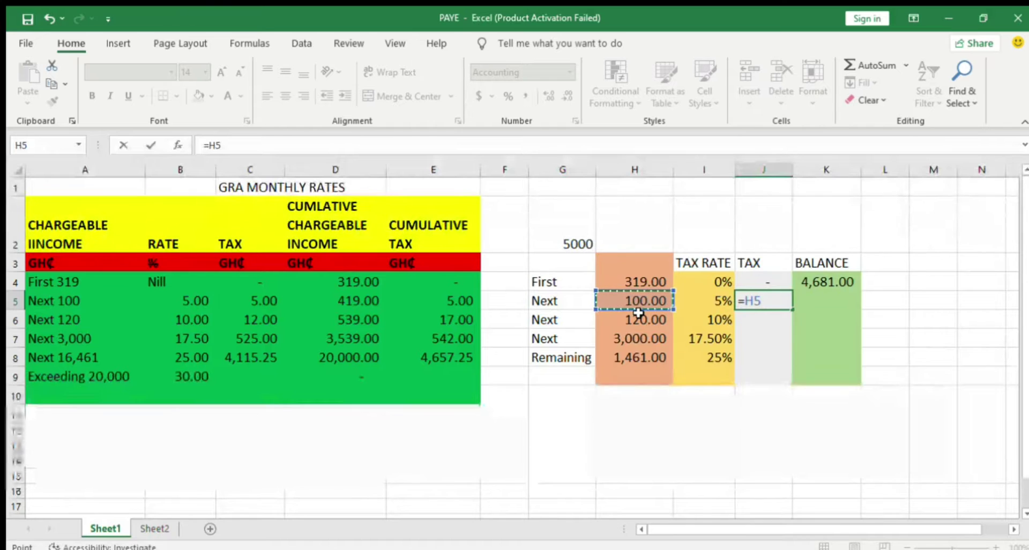
pyautogui.write('*')
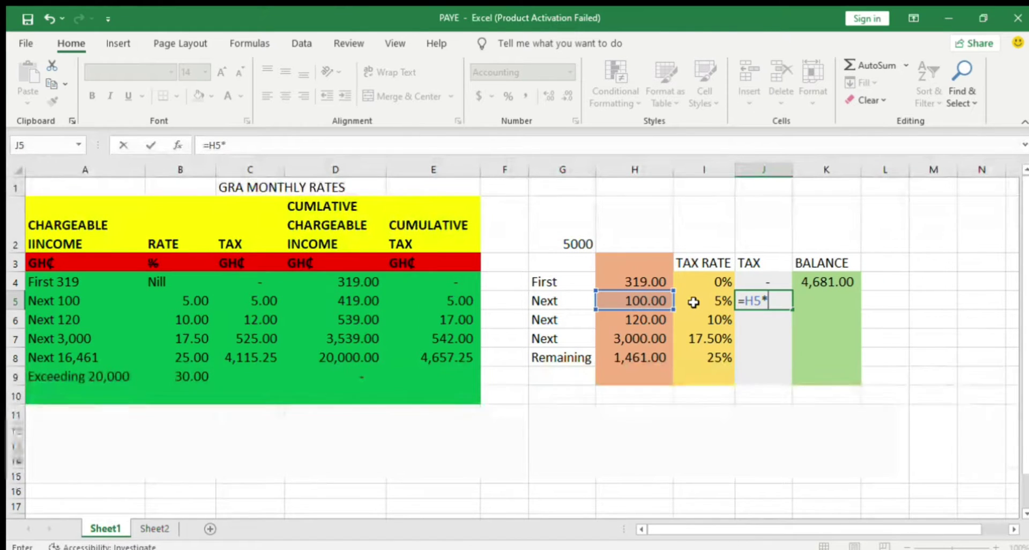
pyautogui.click(693, 301)
pyautogui.press('Return')
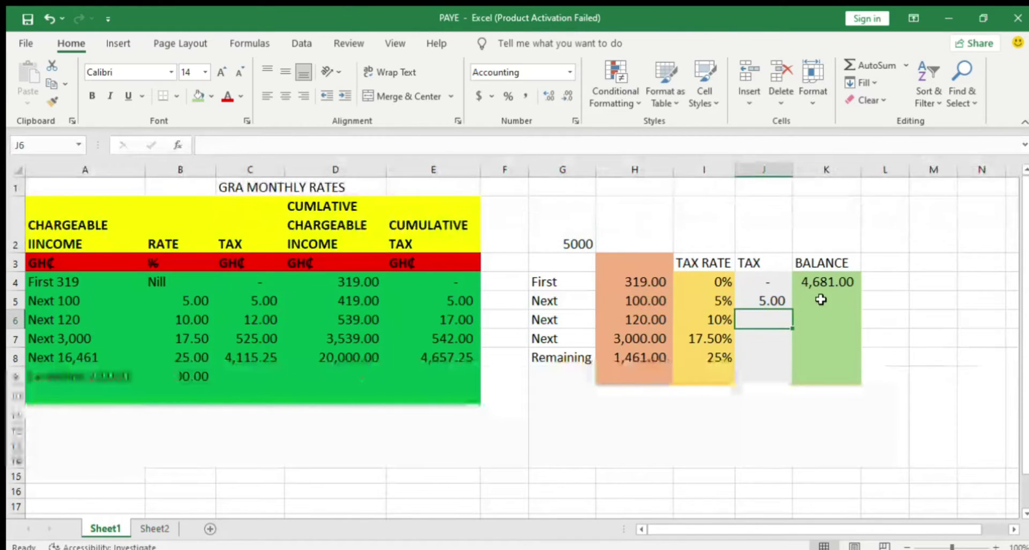
# Calculate the balance for the 100.00 band in K5 by subtracting H5 from the previous balance in K4
pyautogui.click(821, 299)
pyautogui.write('=')
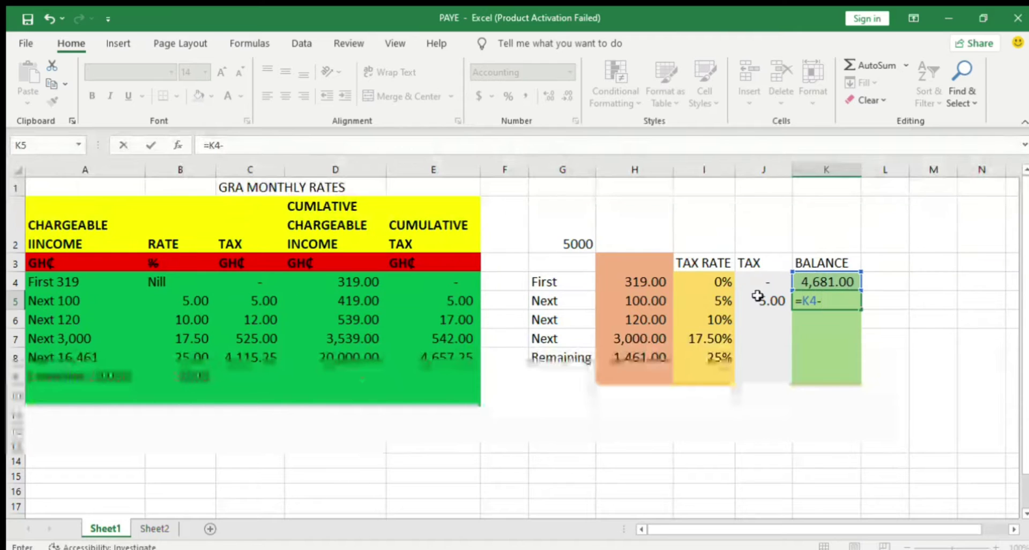
pyautogui.click(650, 301)
pyautogui.press('Return')
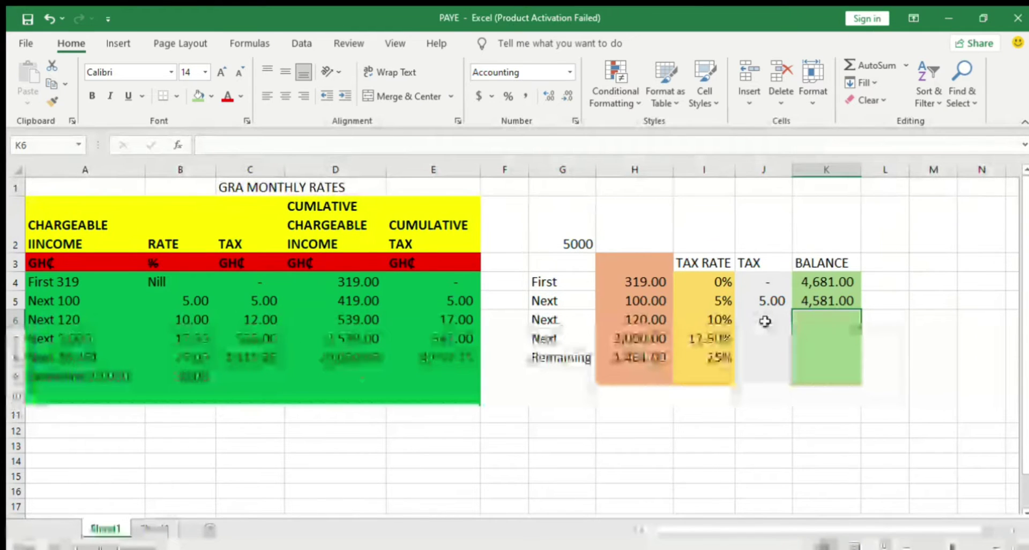
# Calculate the tax on the next 120.00 band in J6 by multiplying H6 by its tax rate in I6
pyautogui.write('=')
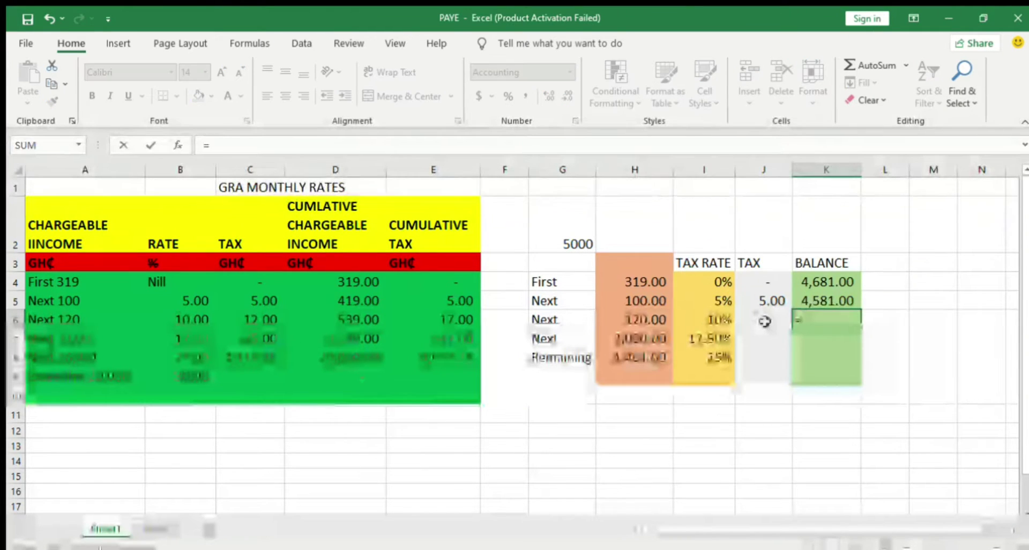
pyautogui.press('Escape')
pyautogui.click(764, 321)
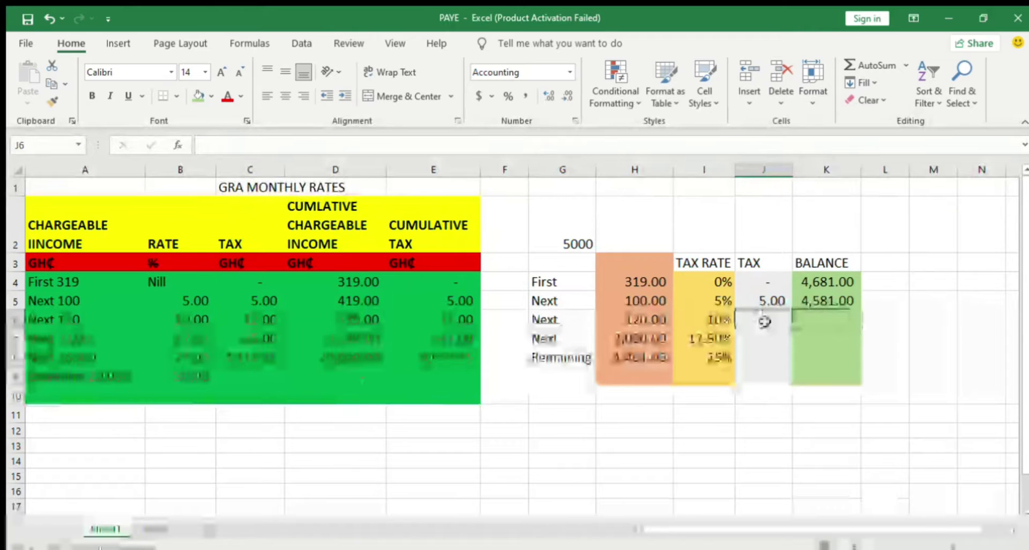
pyautogui.write('=')
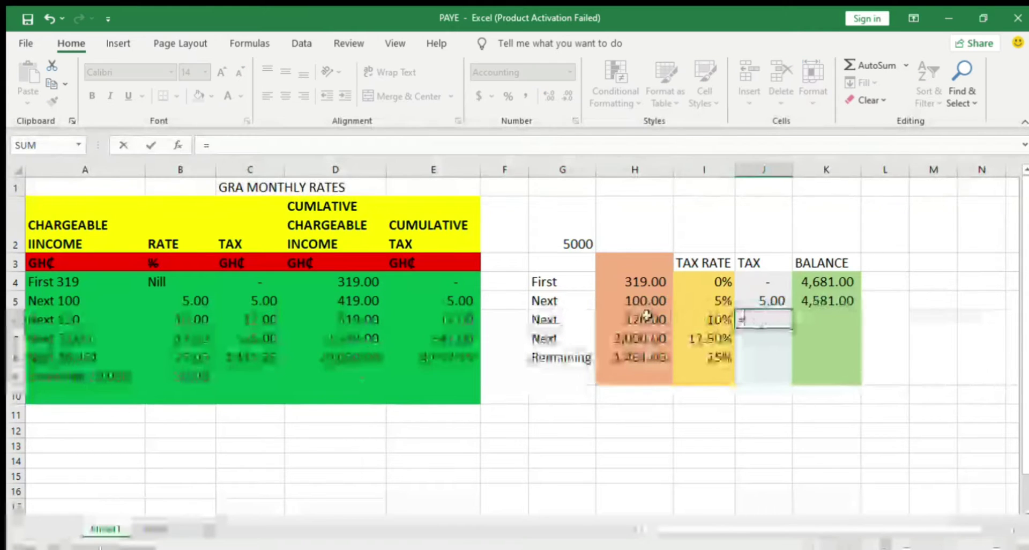
pyautogui.write('H6*')
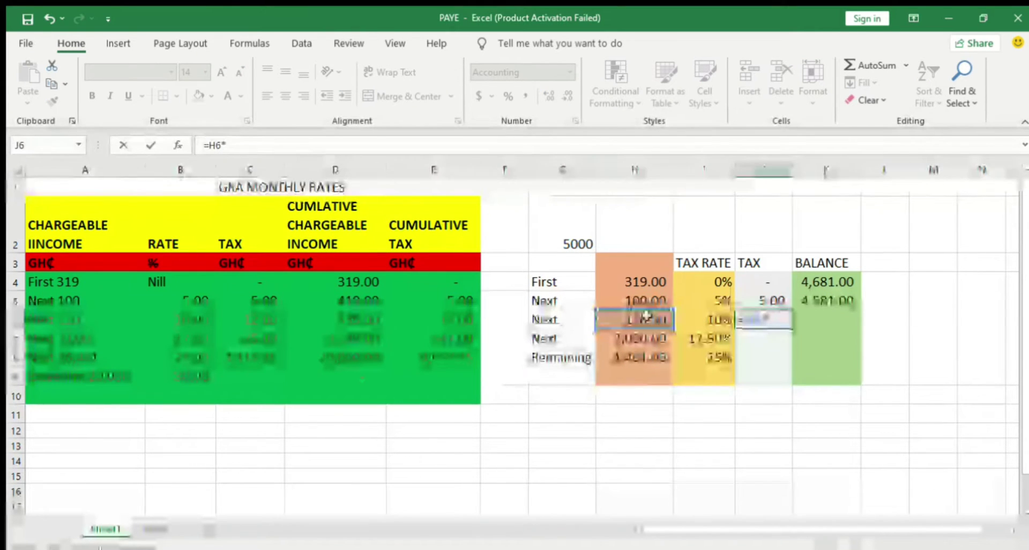
pyautogui.click(689, 320)
pyautogui.press('Return')
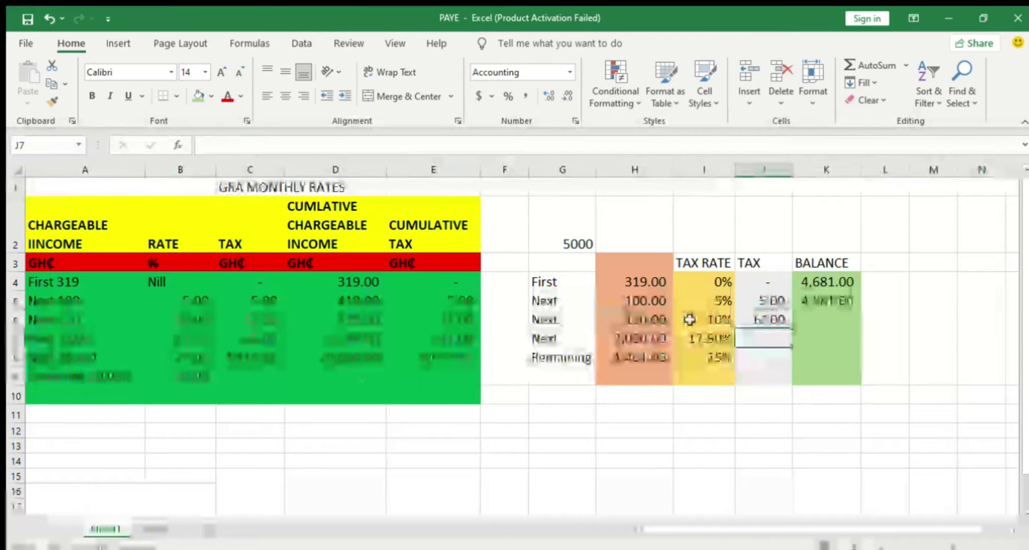
# Calculate the balance for the 120.00 band in K6 by subtracting H6 from the previous balance in K5
pyautogui.click(814, 321)
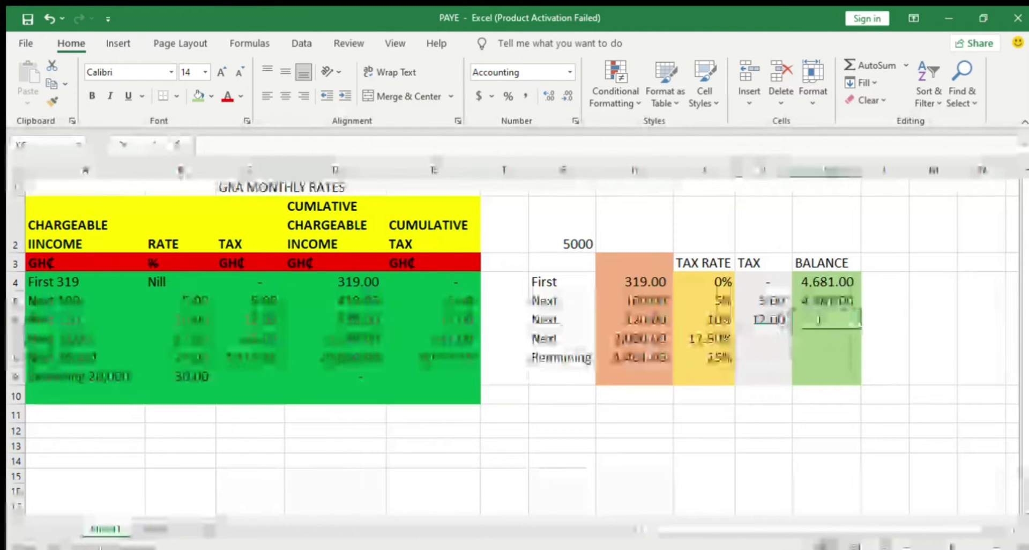
pyautogui.write('=')
pyautogui.click(824, 301)
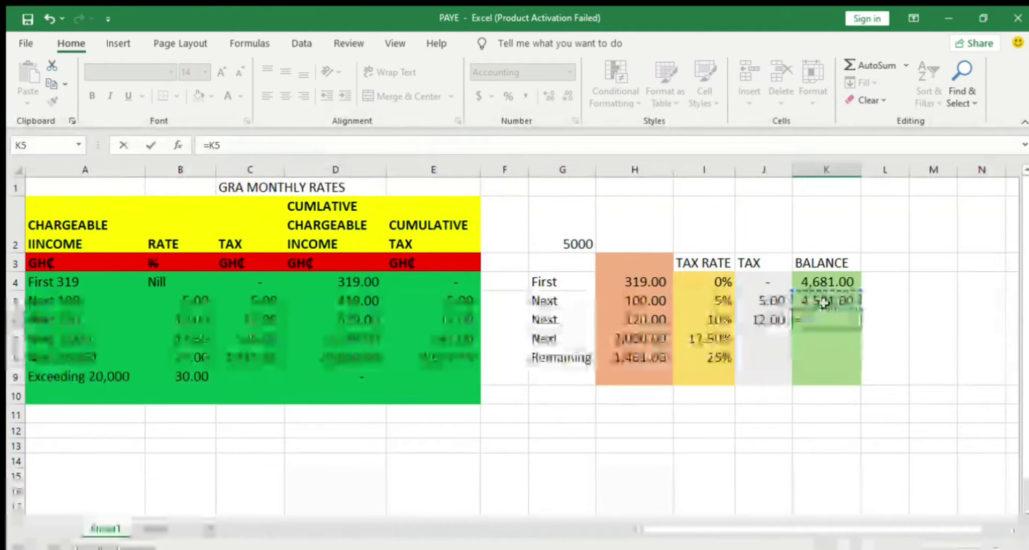
pyautogui.write('-')
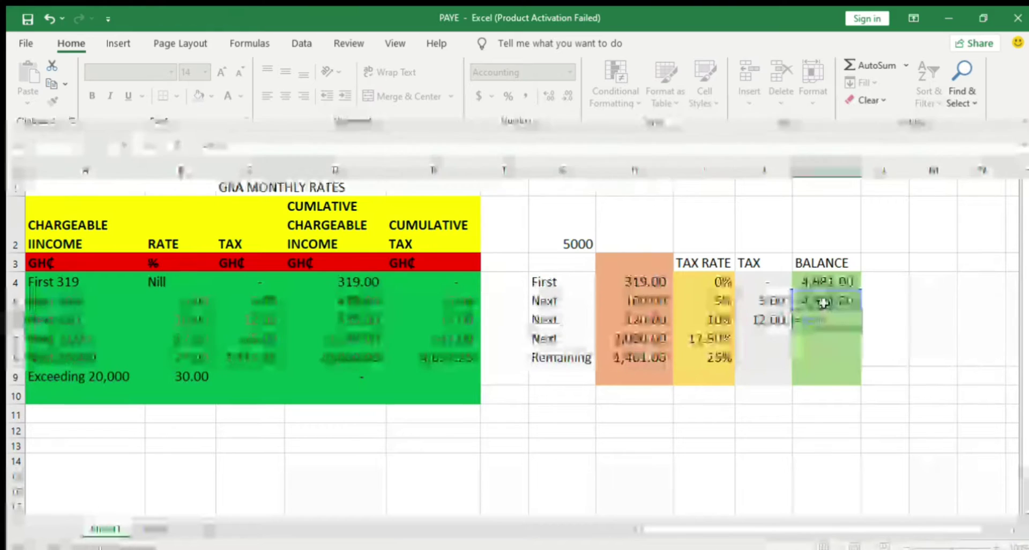
pyautogui.click(632, 317)
pyautogui.press('Return')
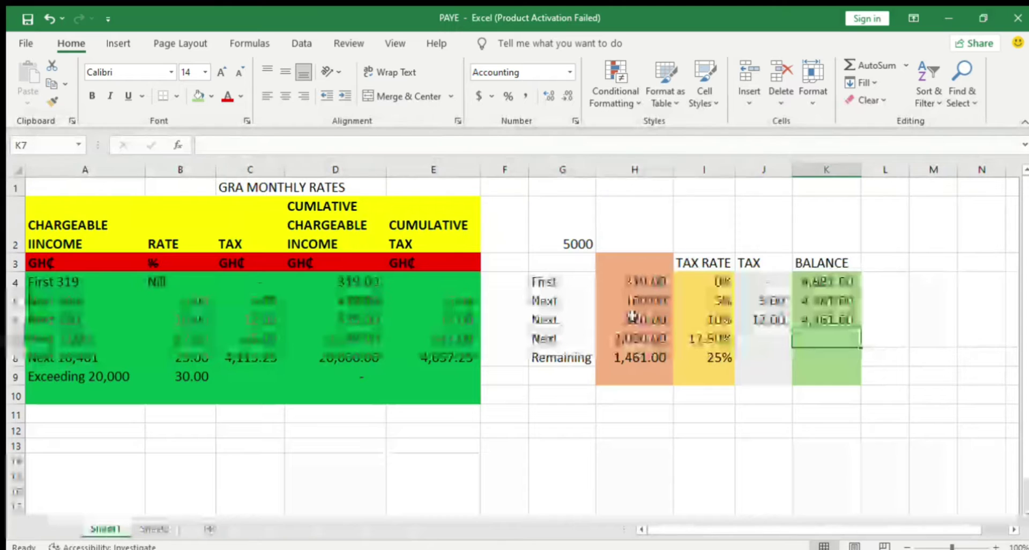
# Calculate the tax on the next 3,000.00 band in J7 with the formula =H7*I7
pyautogui.click(749, 339)
pyautogui.write('=')
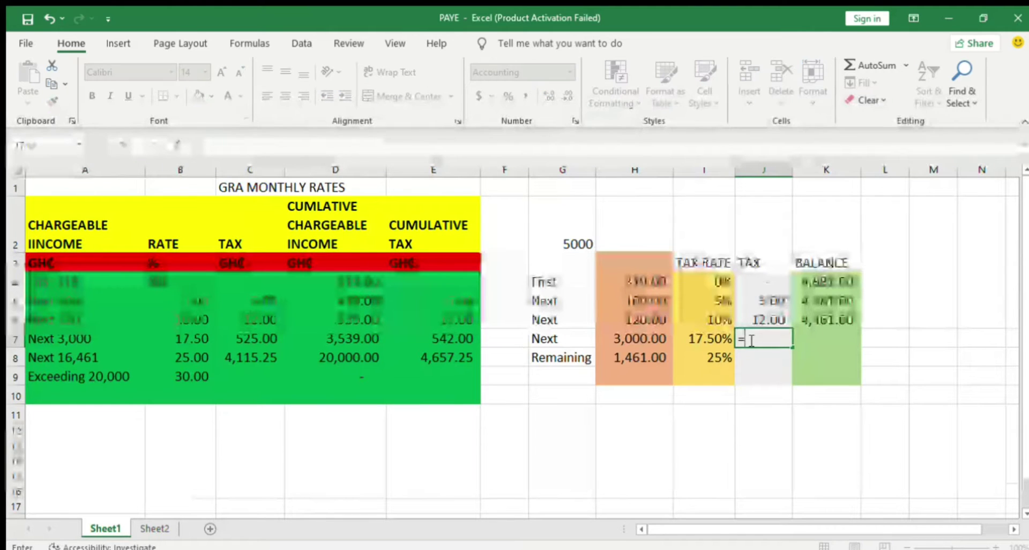
pyautogui.click(642, 339)
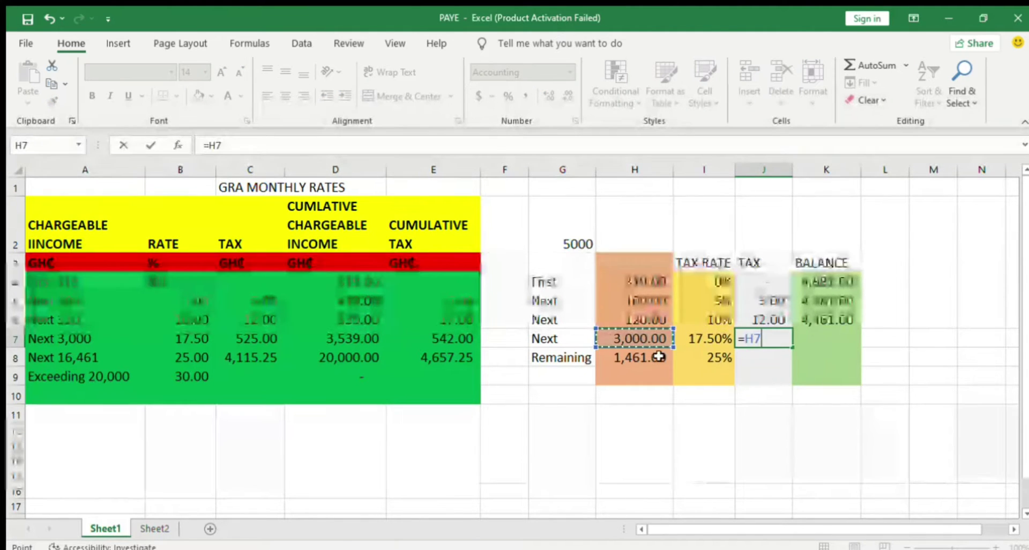
pyautogui.write('*')
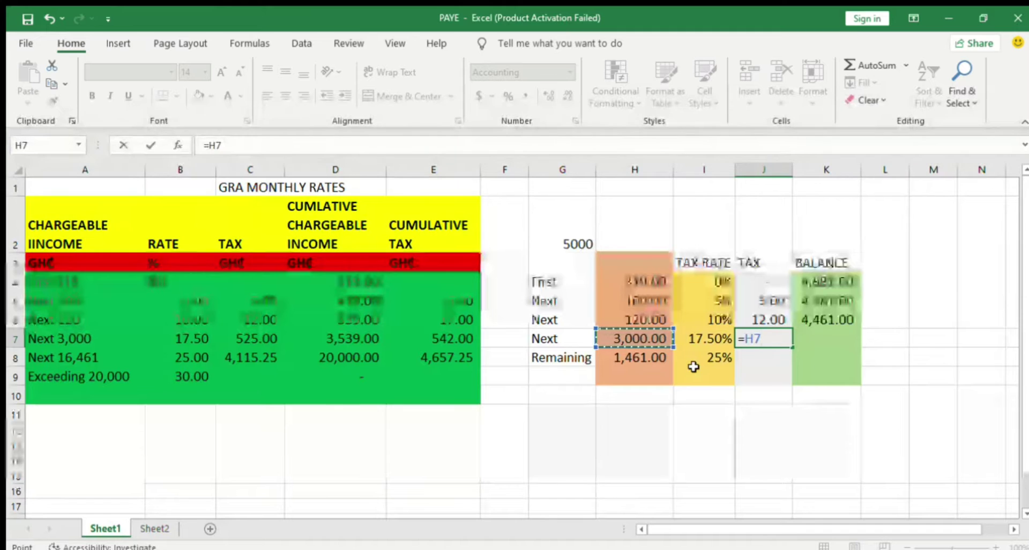
pyautogui.click(705, 340)
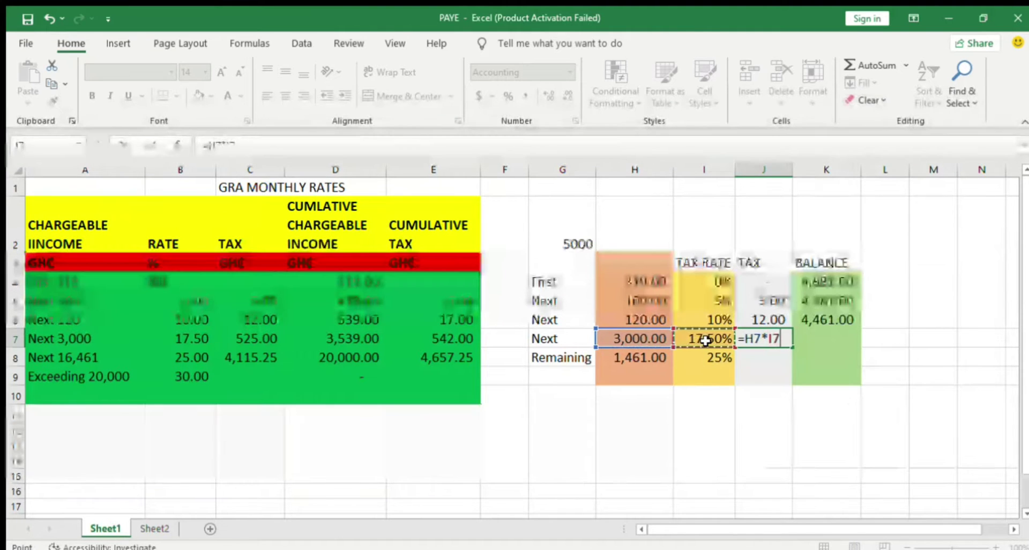
pyautogui.press('Return')
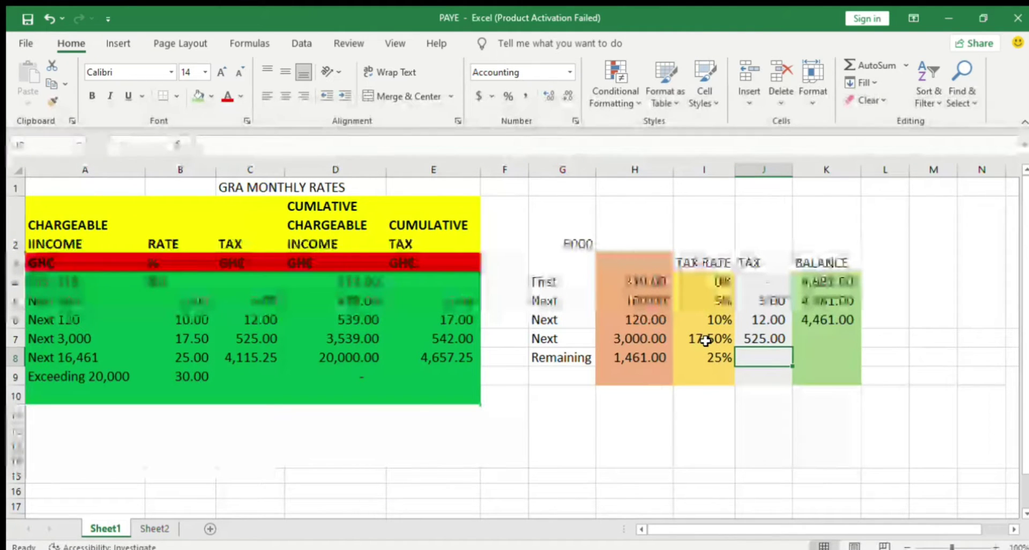
# Enter the formula =K6*H7 in K7 as the balance for the 3,000.00 band
pyautogui.click(816, 341)
pyautogui.write('=')
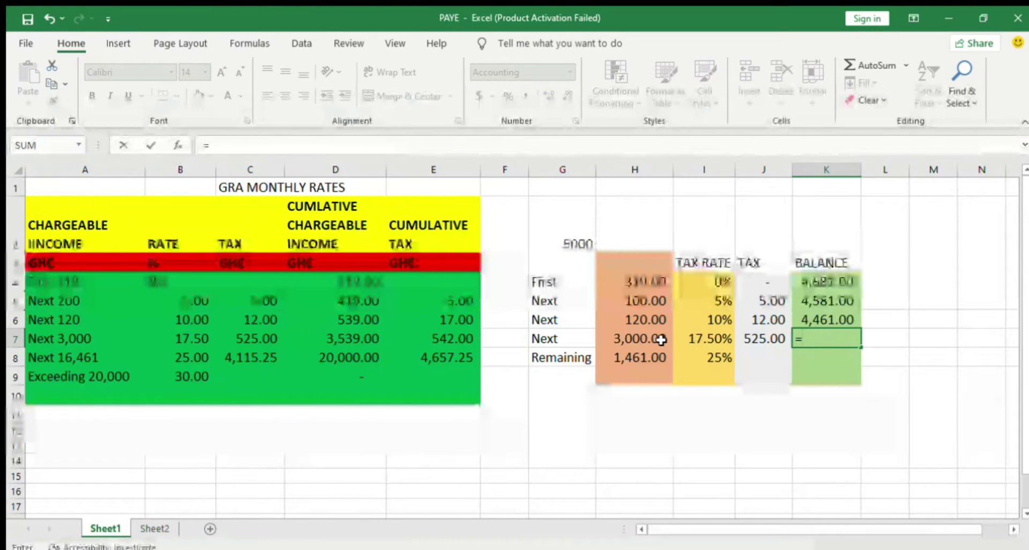
pyautogui.click(842, 314)
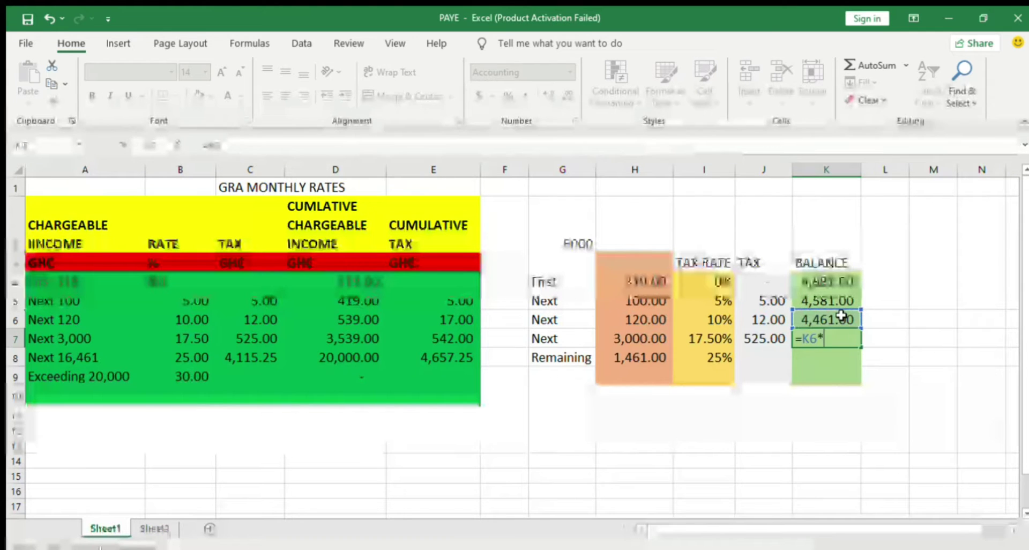
pyautogui.click(656, 338)
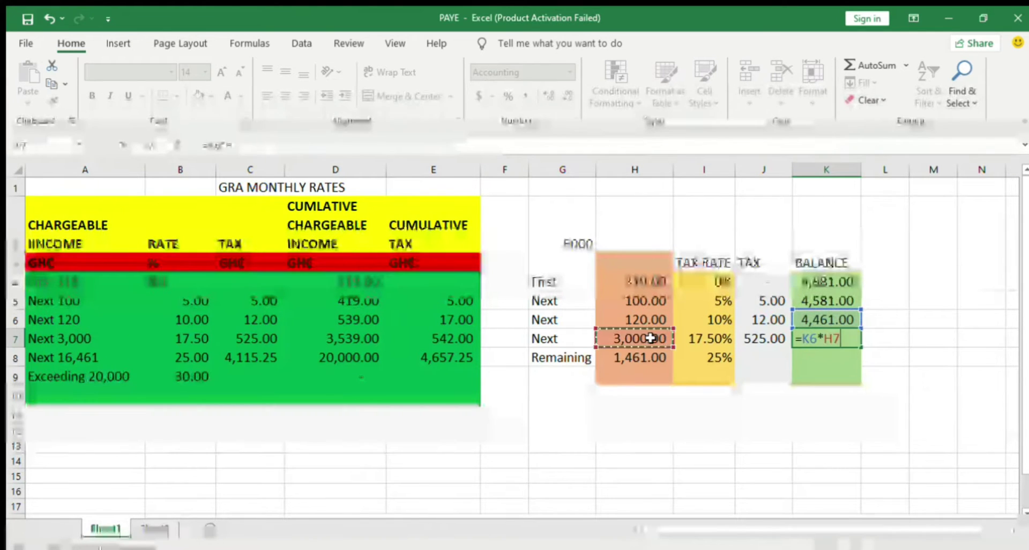
pyautogui.press('Return')
# Correct the K7 balance formula to =K6-H7 so it subtracts the band amount from the previous balance
pyautogui.click(839, 340)
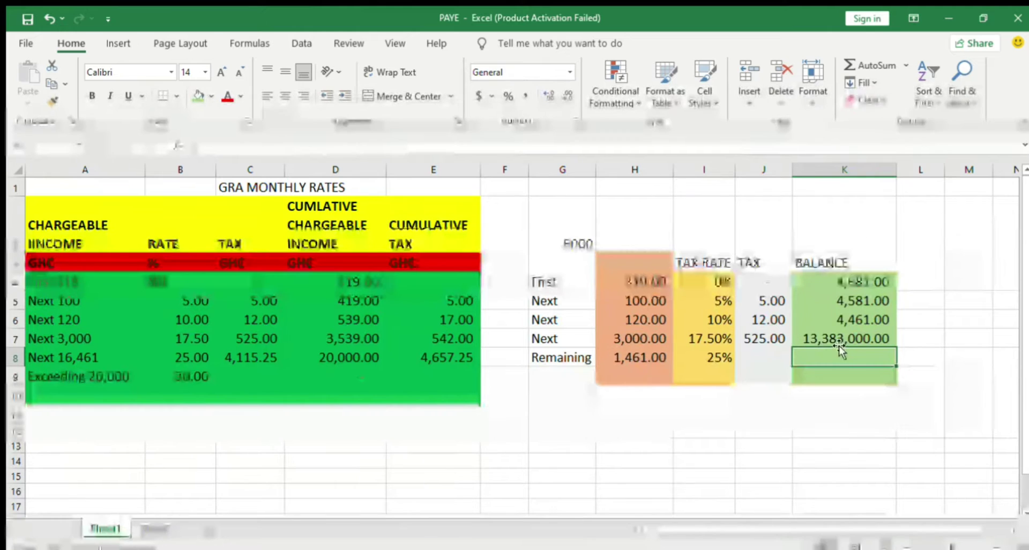
pyautogui.doubleClick(840, 340)
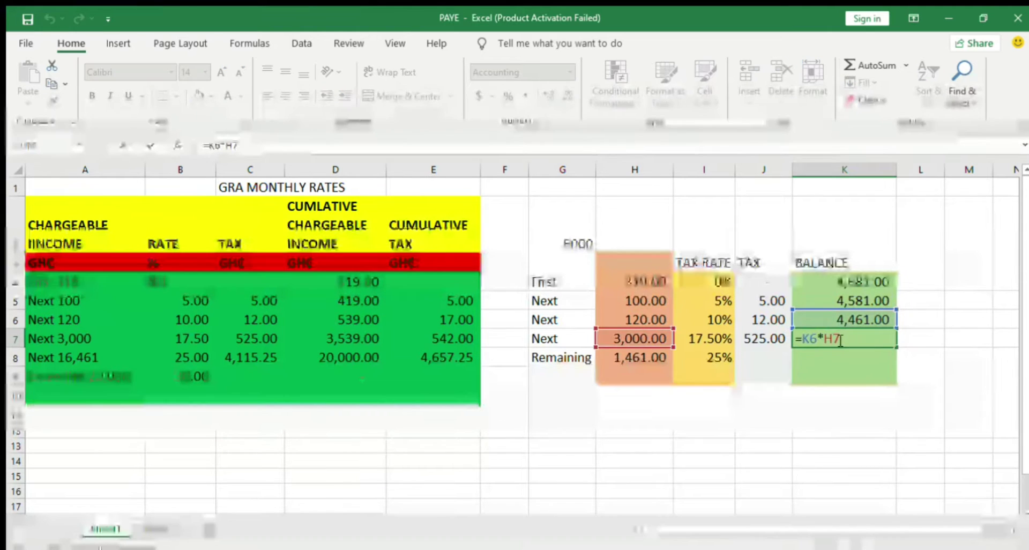
pyautogui.press('BackSpace')
pyautogui.press('BackSpace')
pyautogui.press('BackSpace')
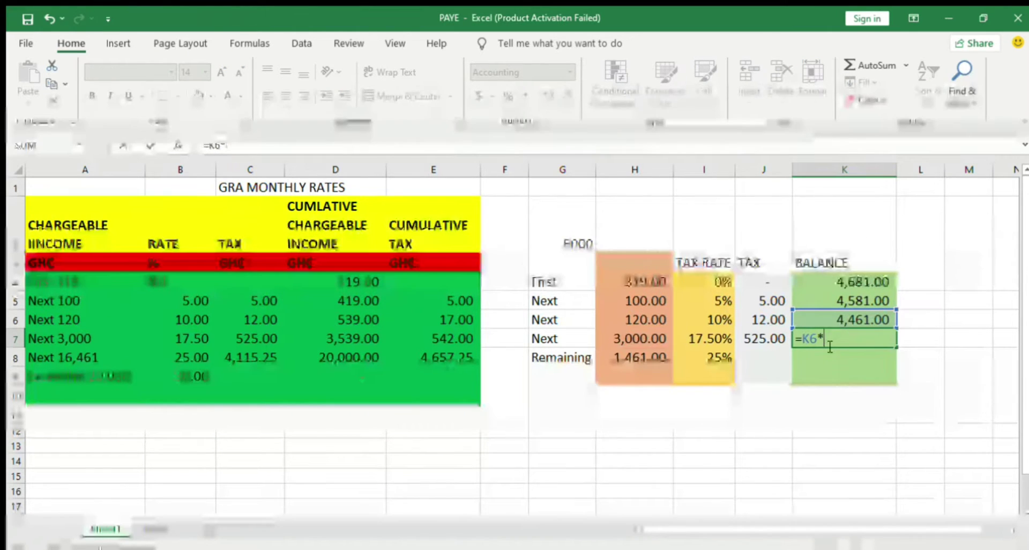
pyautogui.write('-')
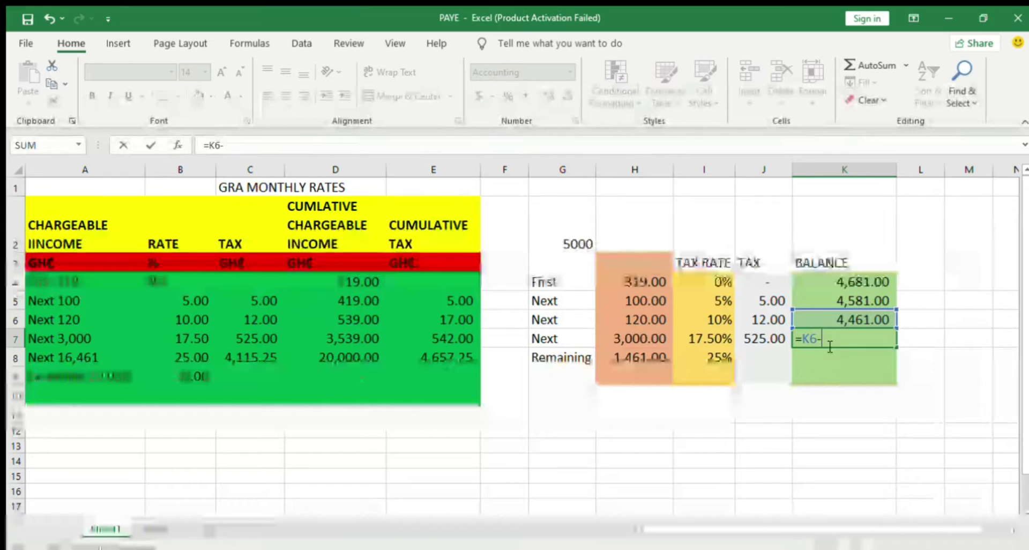
pyautogui.click(657, 341)
pyautogui.press('Return')
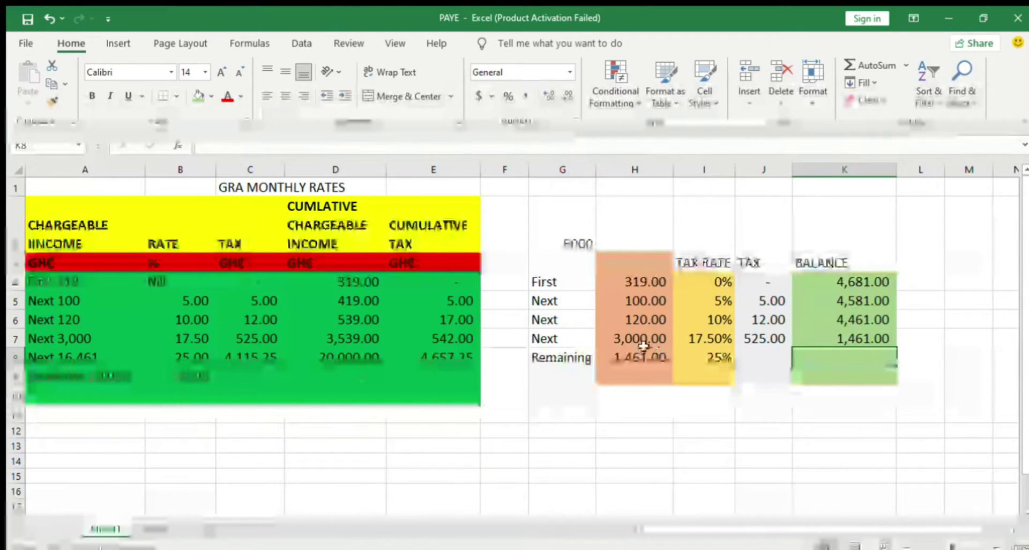
# Replace the fixed remaining amount in H8 with a reference to the balance in K7
pyautogui.click(643, 348)
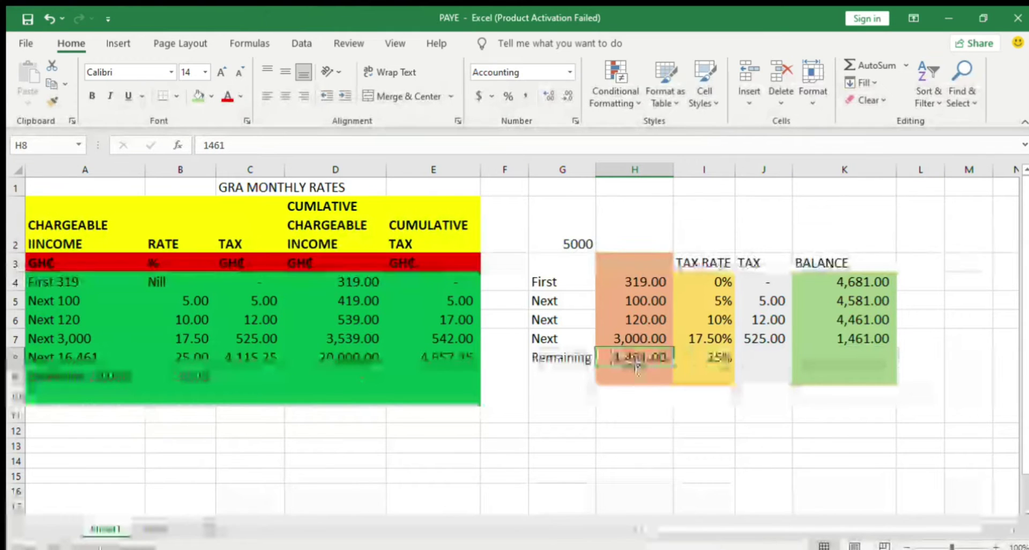
pyautogui.write('=')
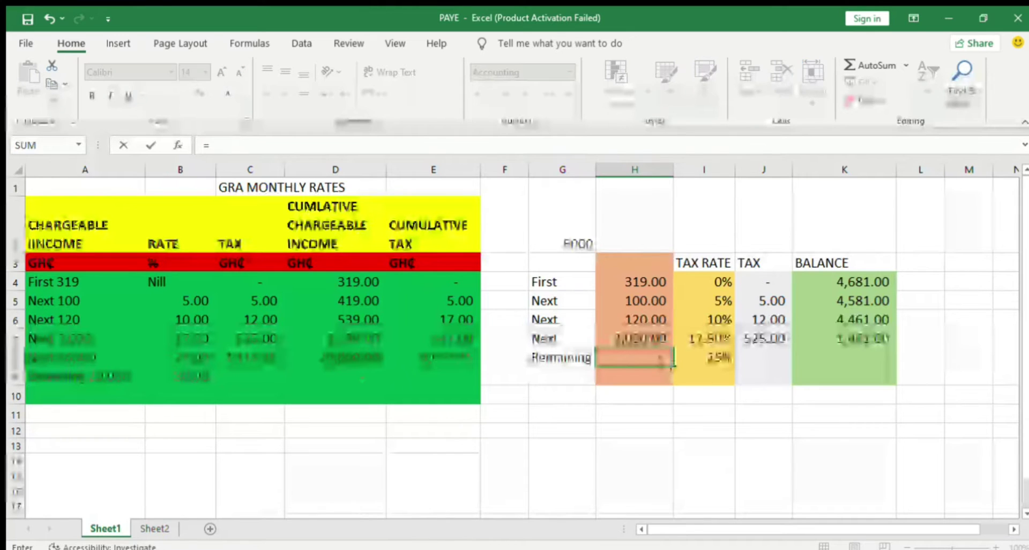
pyautogui.click(822, 332)
pyautogui.press('Return')
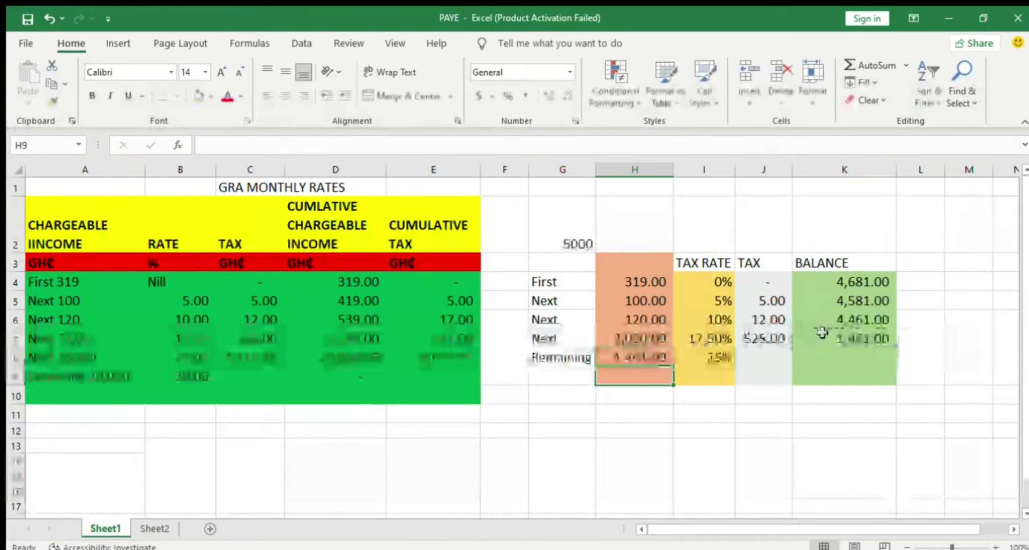
# Calculate the tax on the remaining amount in J8 with the formula =H8*I8
pyautogui.click(767, 356)
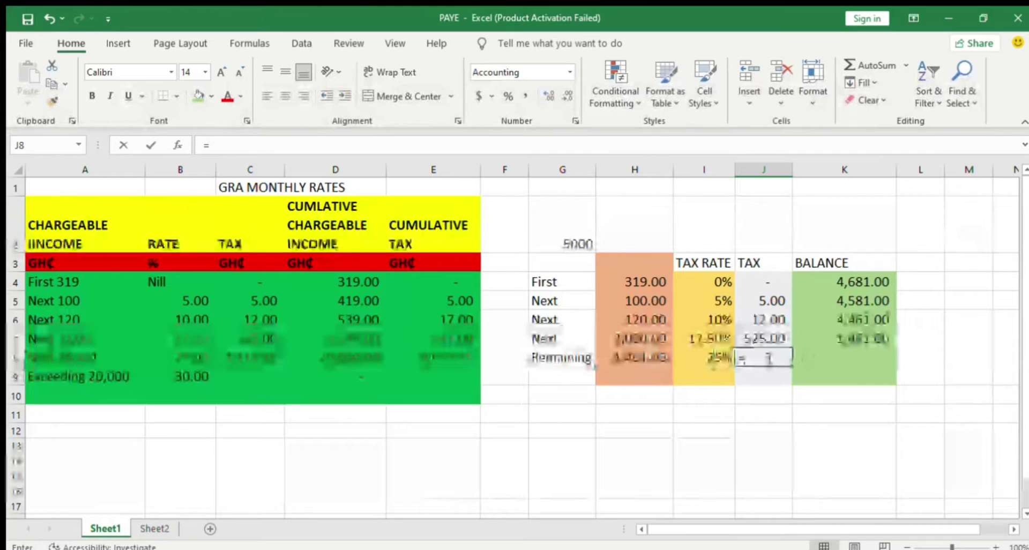
pyautogui.write('=')
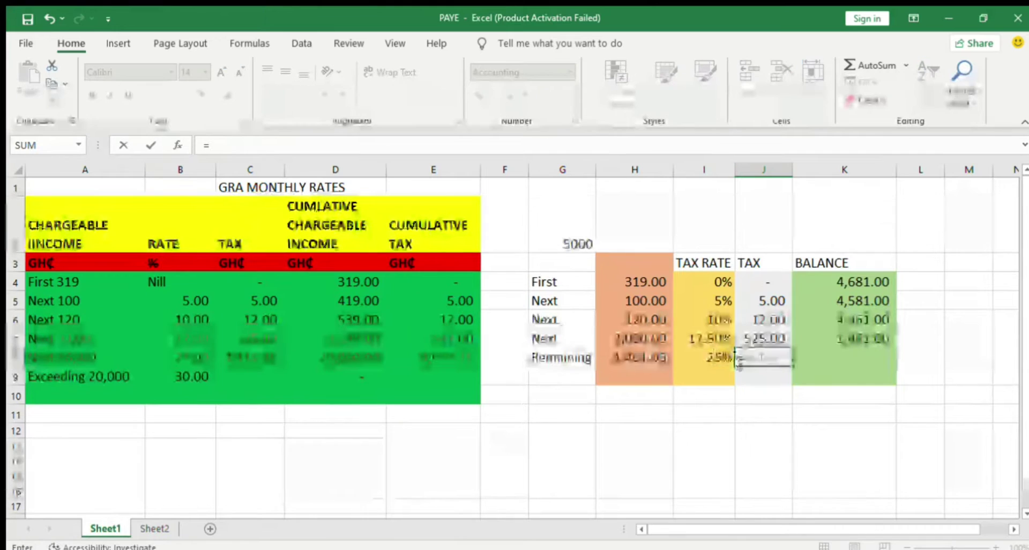
pyautogui.click(636, 357)
pyautogui.write('*')
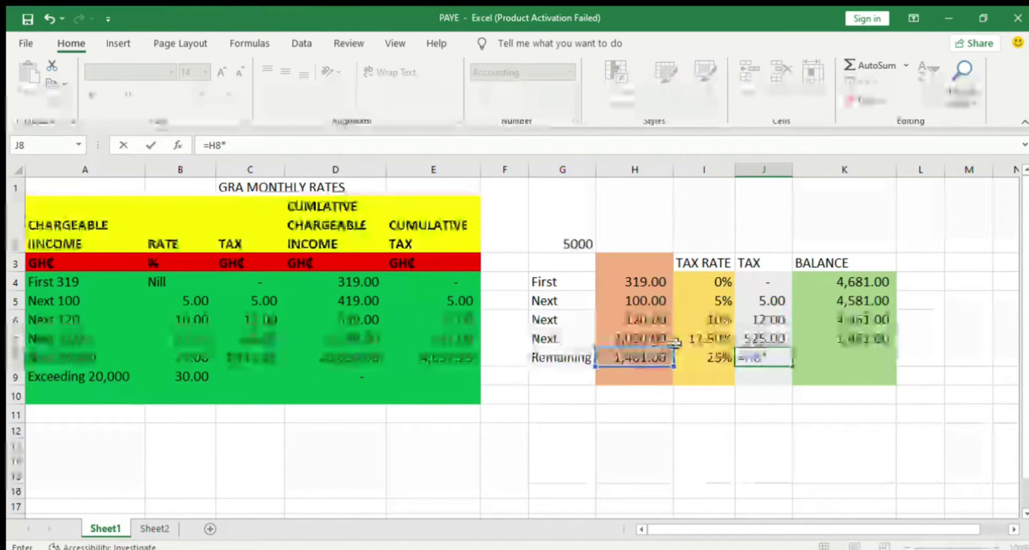
pyautogui.click(700, 354)
pyautogui.press('Return')
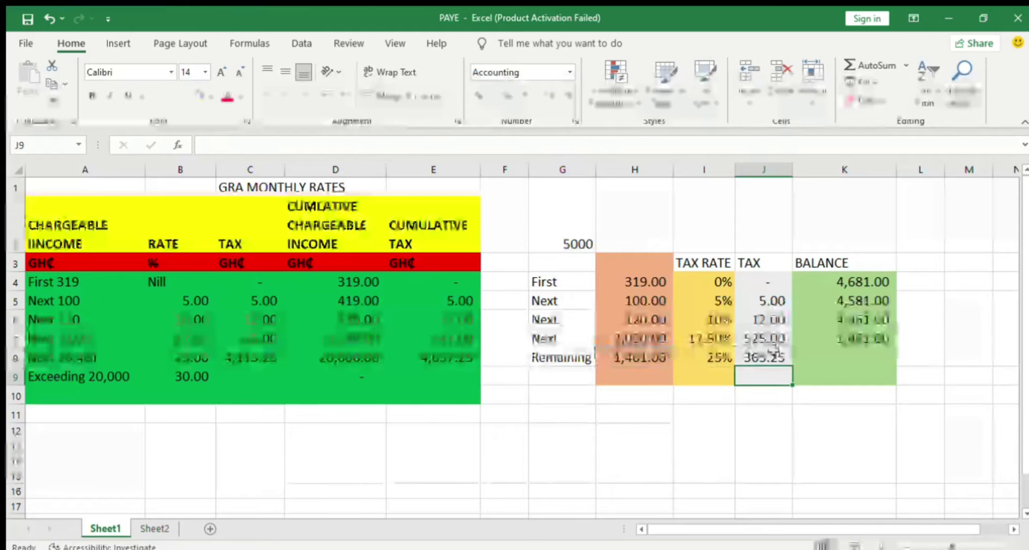
# Set the balance of the remaining band in K8 to 0
pyautogui.click(851, 359)
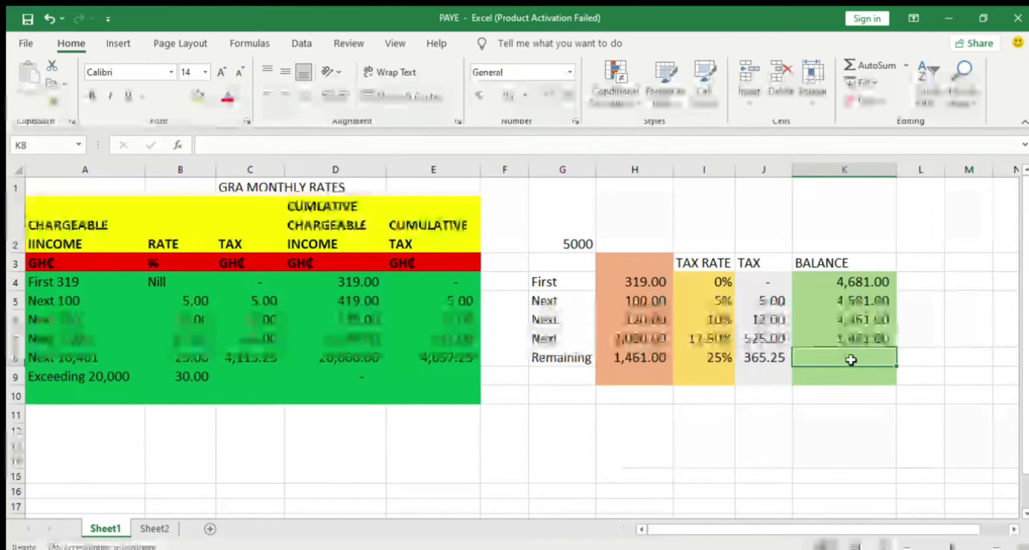
pyautogui.write('-')
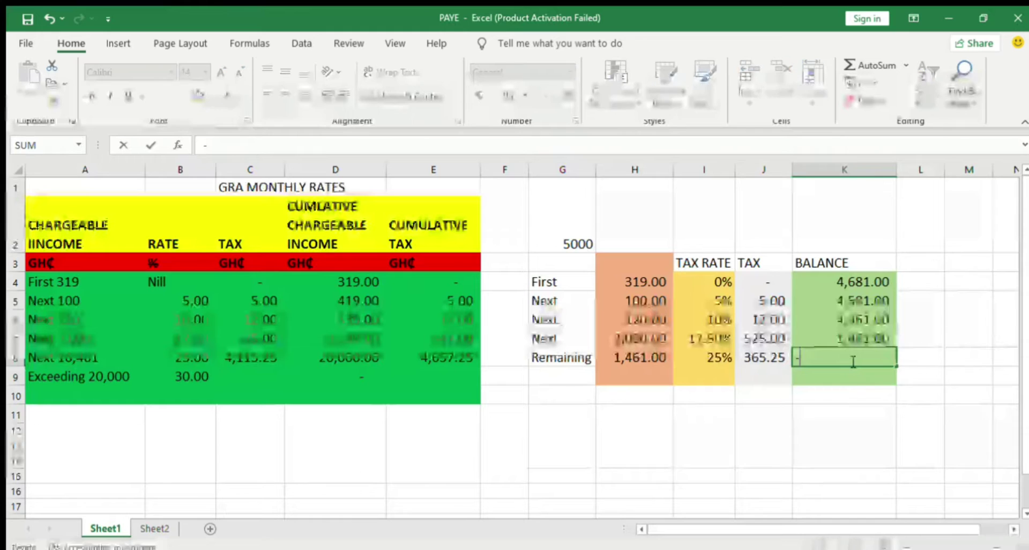
pyautogui.click(842, 387)
pyautogui.press('BackSpace')
pyautogui.press('BackSpace')
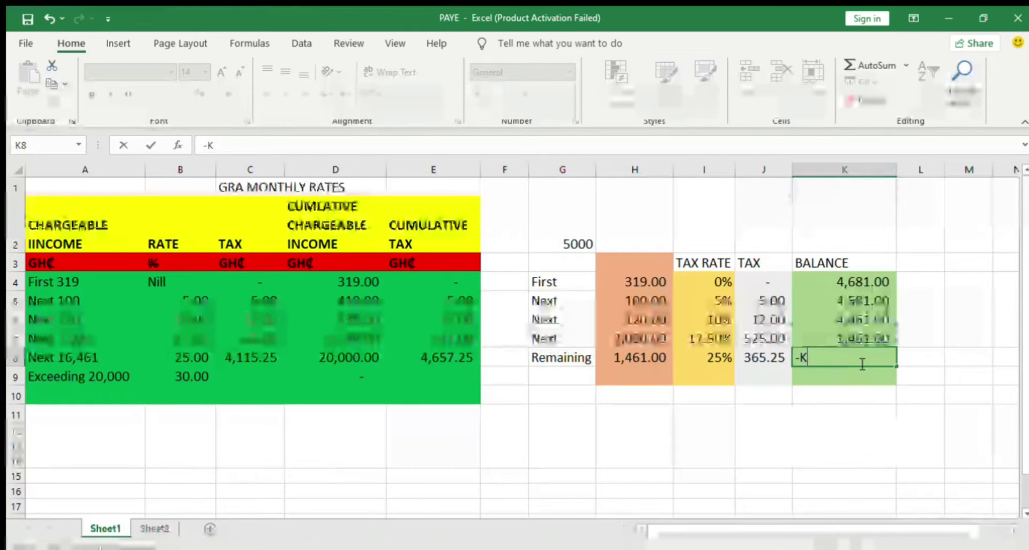
pyautogui.press('BackSpace')
pyautogui.press('BackSpace')
pyautogui.write('0')
pyautogui.press('Return')
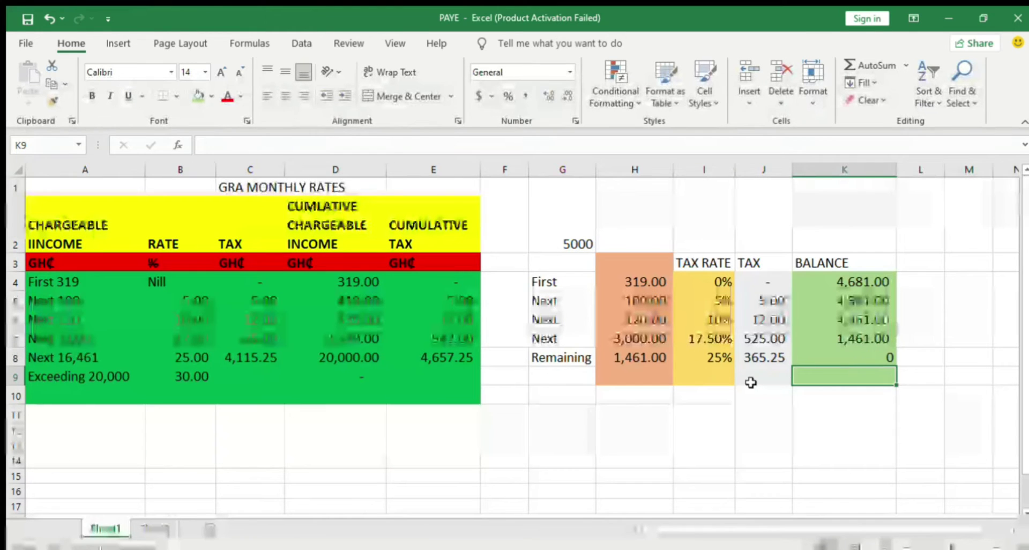
# Total the tax of all bands in J9 with the formula =SUM(J4:J8)
pyautogui.click(752, 380)
pyautogui.hotkey('alt', '=')
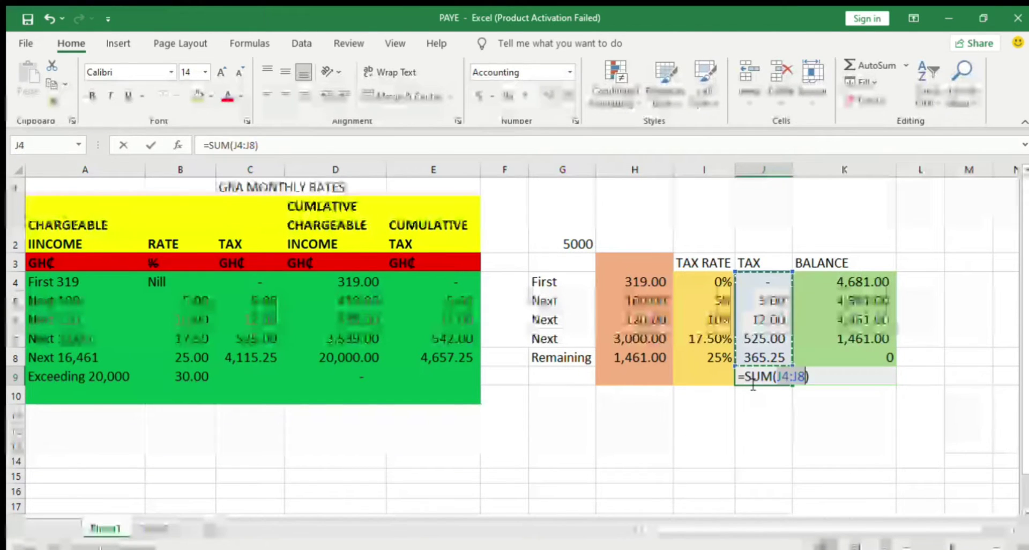
pyautogui.press('Return')
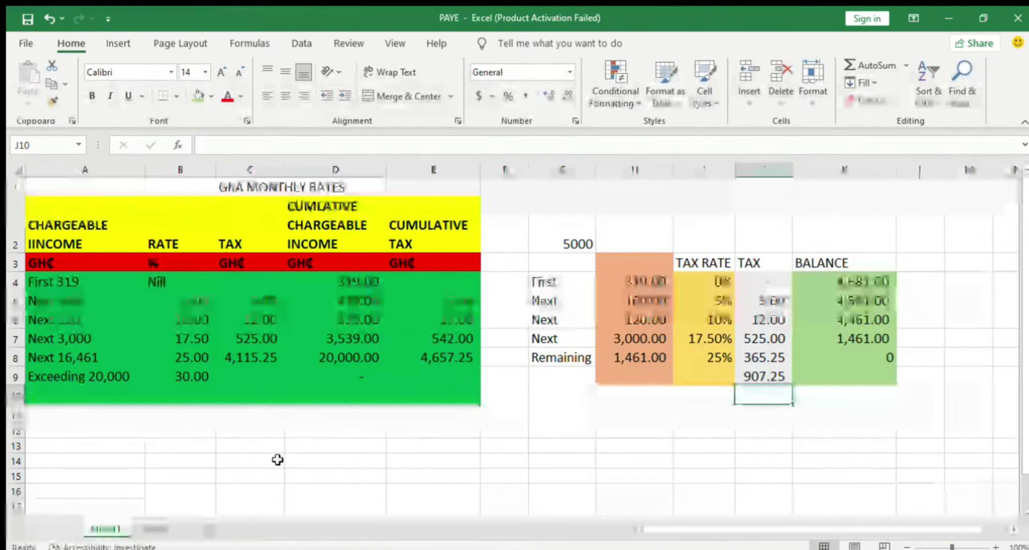
# Examine the ABC Company payroll list and its column headings on Sheet2, then return to Sheet1
pyautogui.click(150, 528)
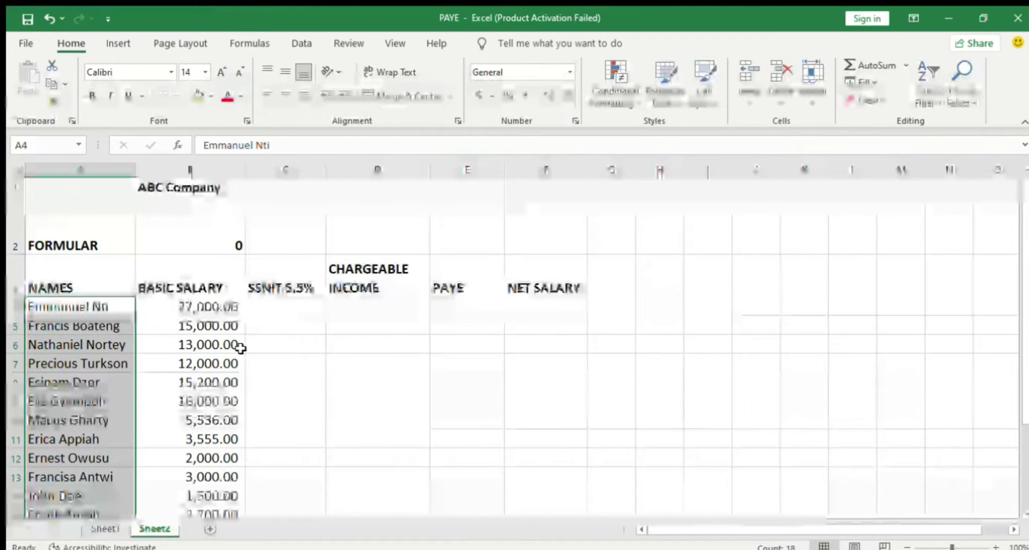
pyautogui.scroll(-6, 239, 349)
pyautogui.scroll(5, 238, 348)
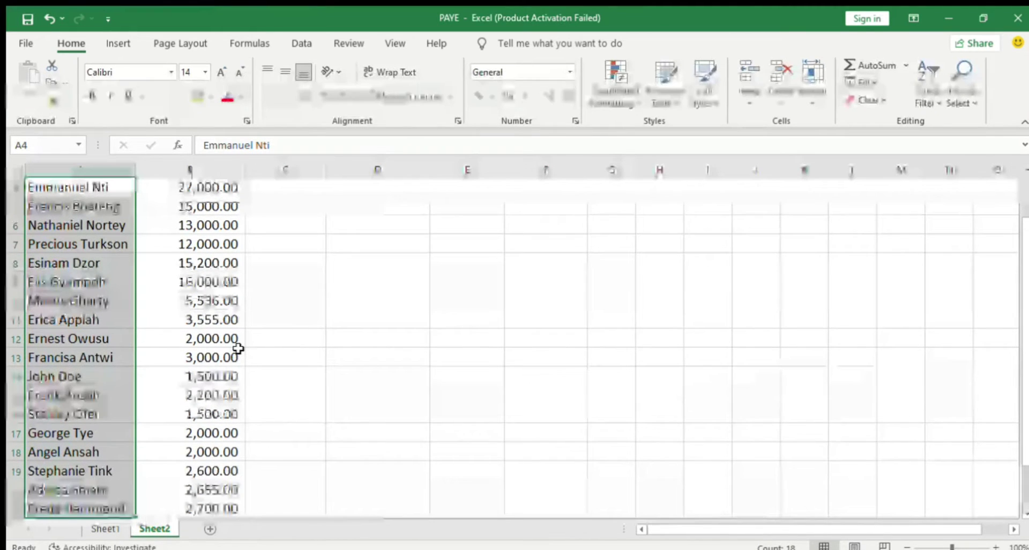
pyautogui.scroll(1, 239, 349)
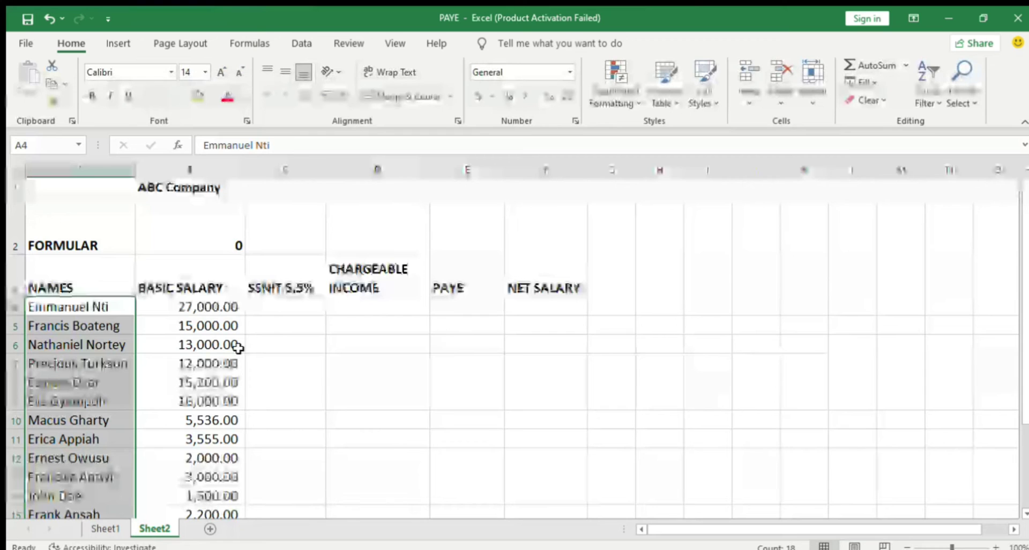
pyautogui.click(104, 528)
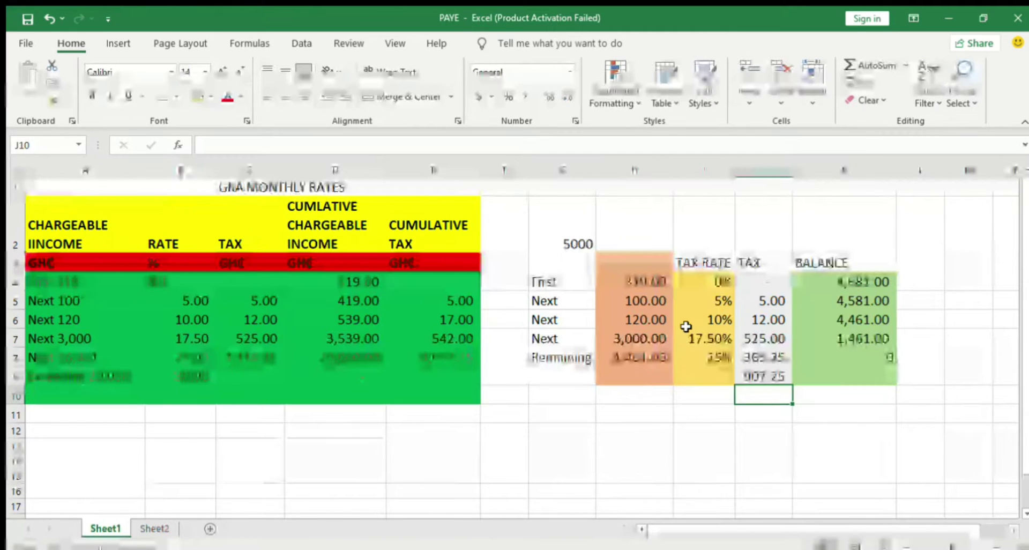
# Begin a nested IF formula in H2 that charges 0 tax on the first band: =IF(G2<=319,0,
pyautogui.click(616, 229)
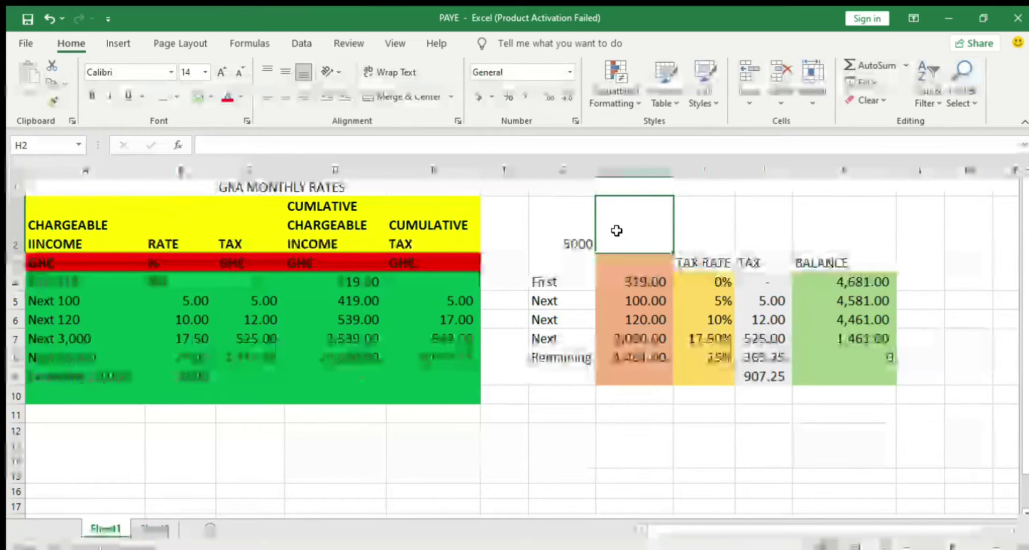
pyautogui.write('=')
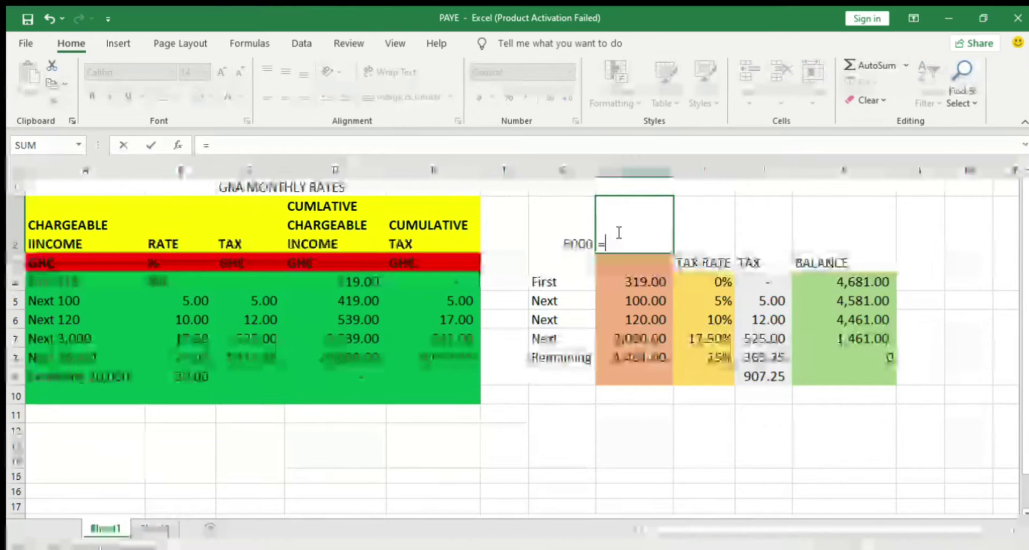
pyautogui.write('IF')
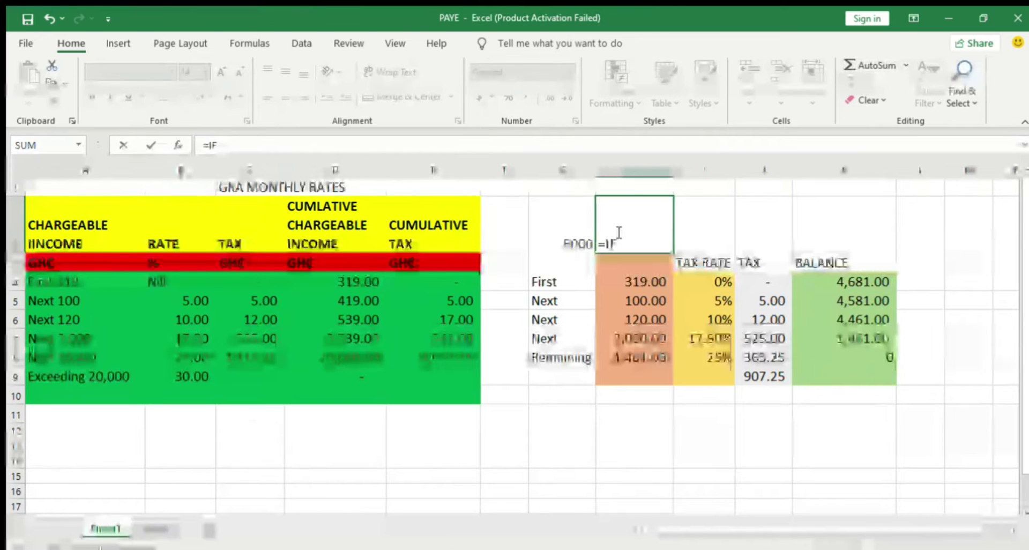
pyautogui.write('(')
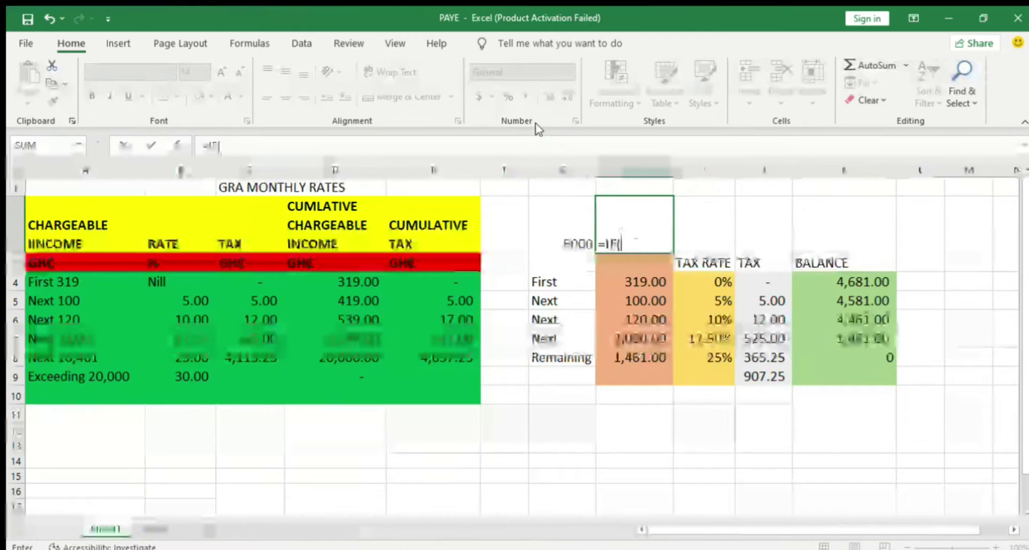
pyautogui.click(557, 232)
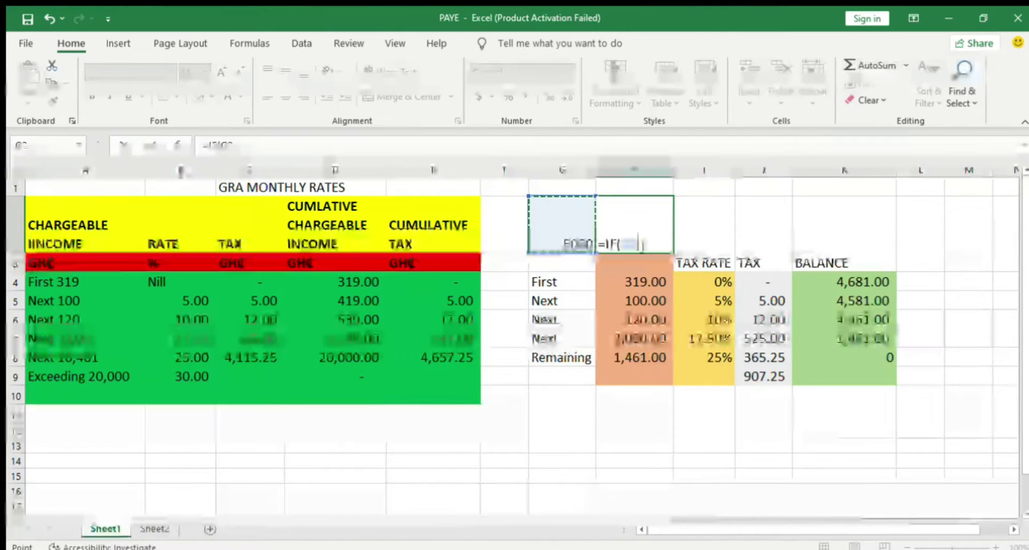
pyautogui.write('>=')
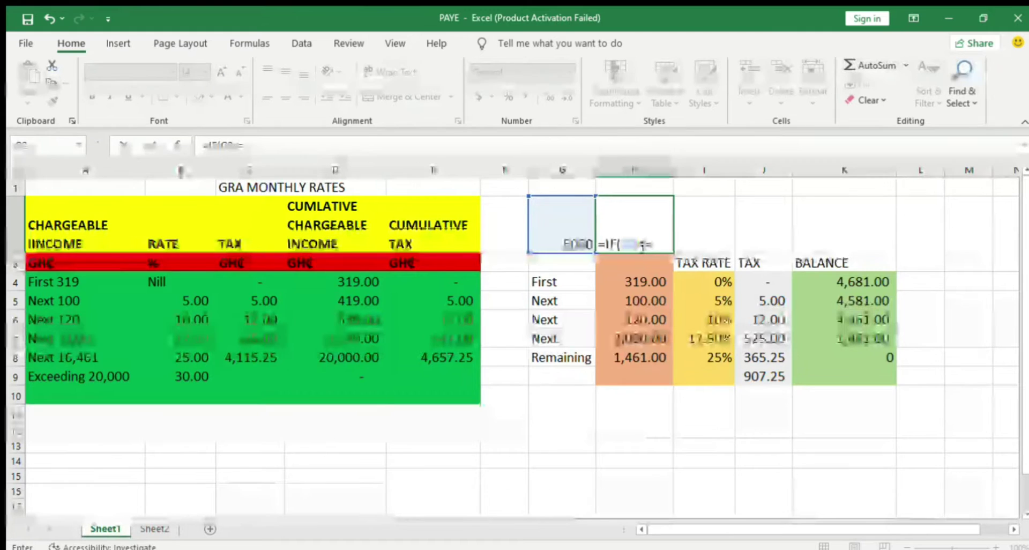
pyautogui.write('319')
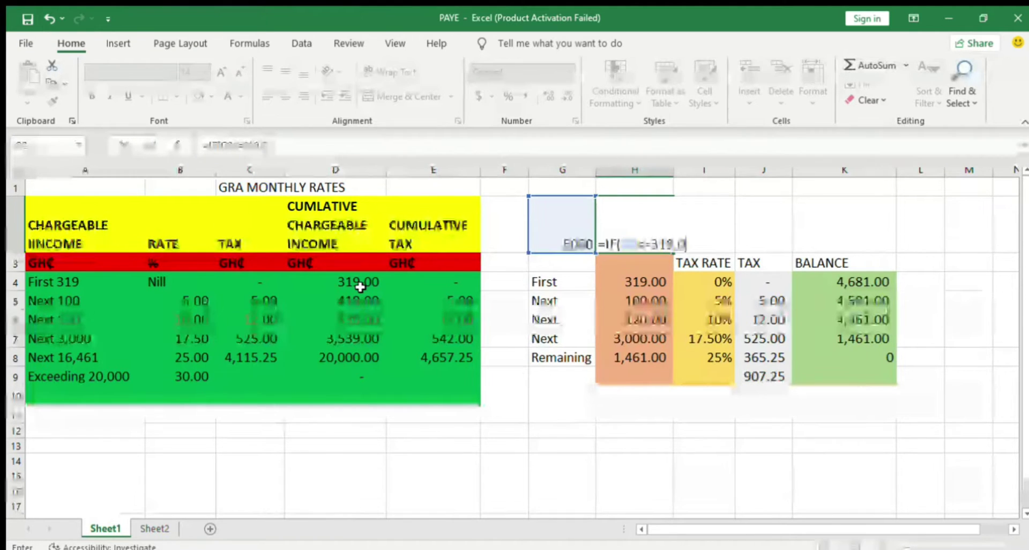
pyautogui.write(',0,')
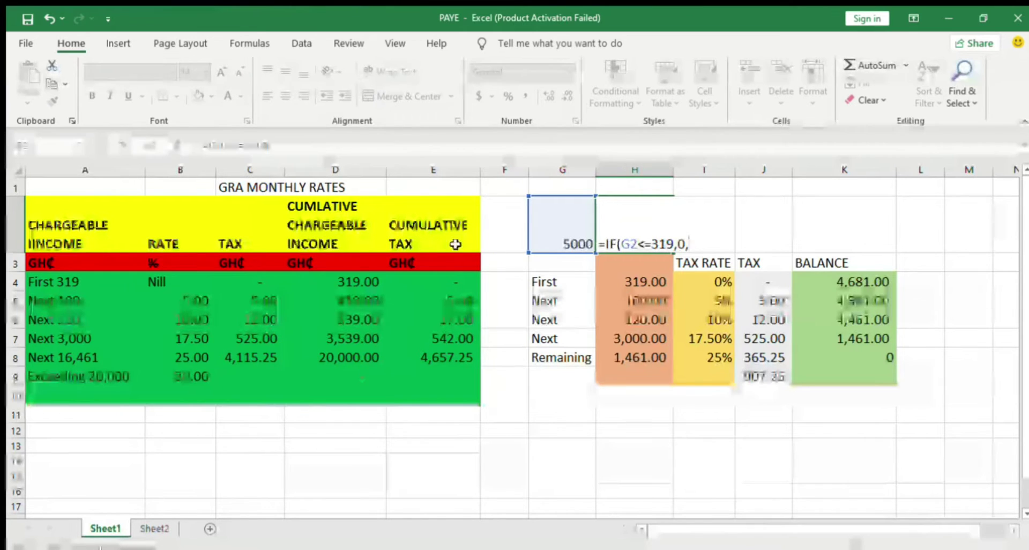
# Extend the H2 formula with a nested IF for the 5% band: IF(G2<=419,(G2-319)*5%,
pyautogui.write('IF')
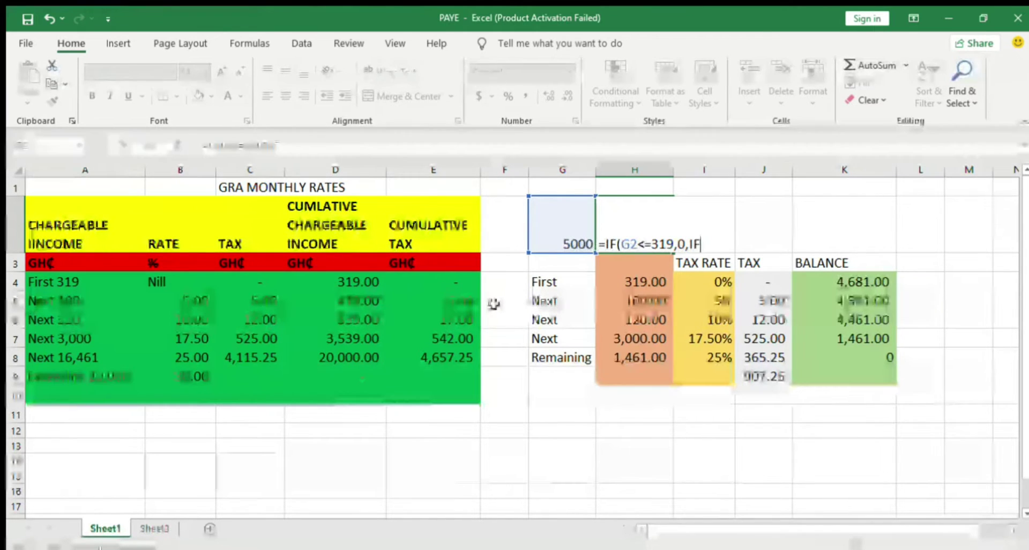
pyautogui.write('(')
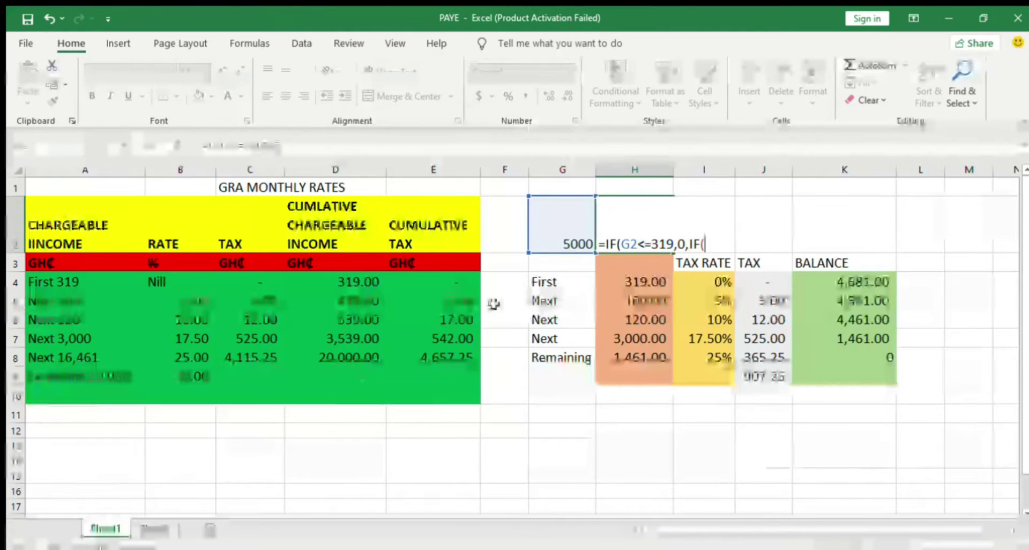
pyautogui.write('G')
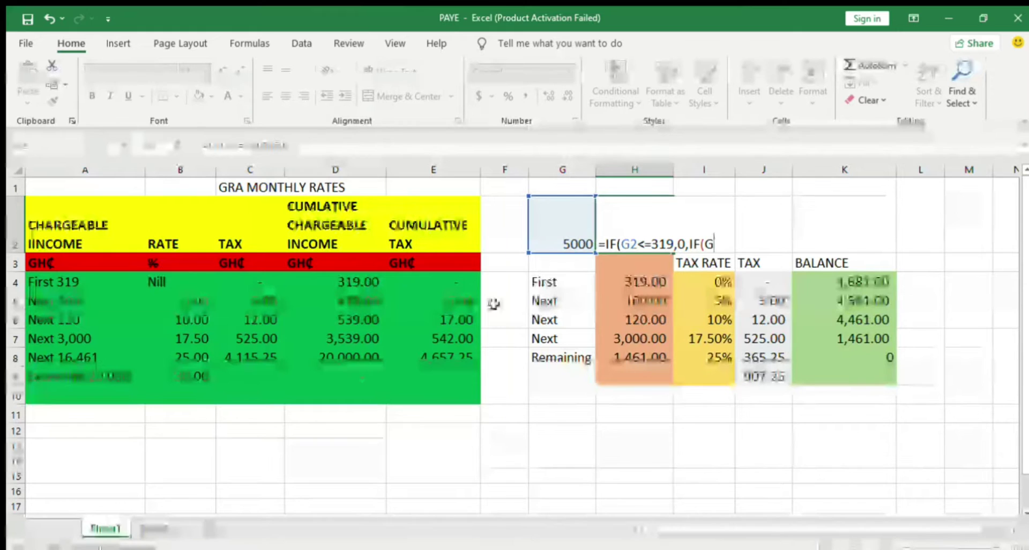
pyautogui.write('2<')
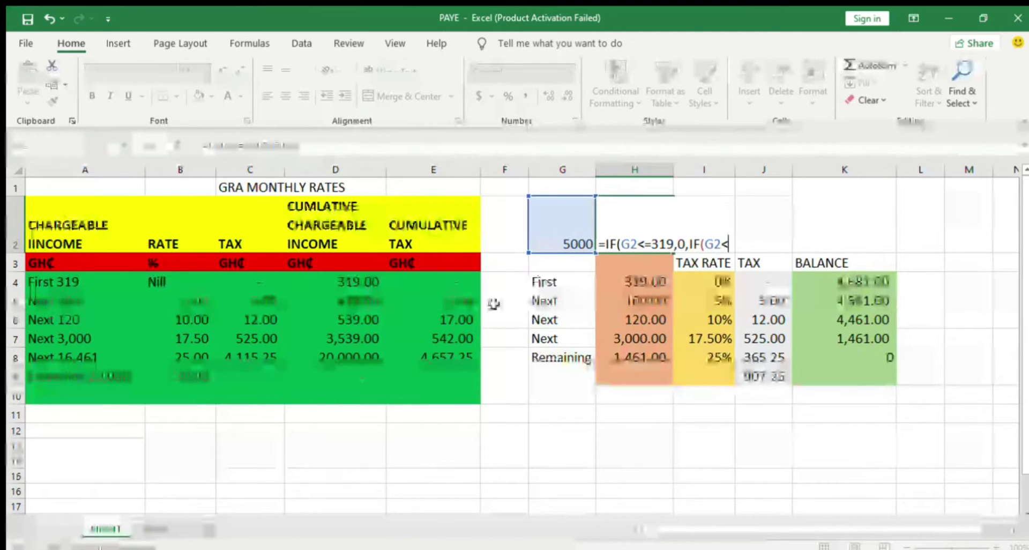
pyautogui.write('=419,(')
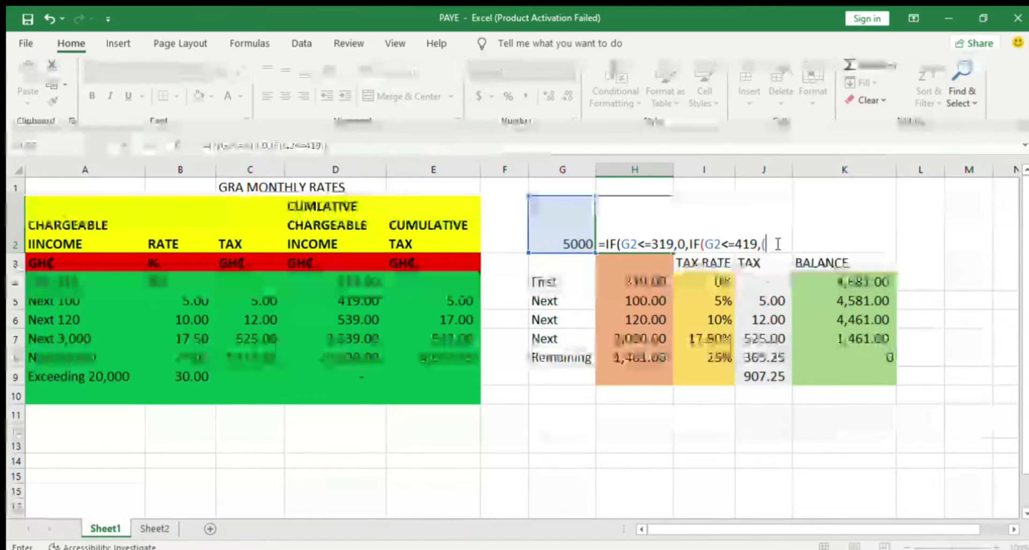
pyautogui.write('G2-')
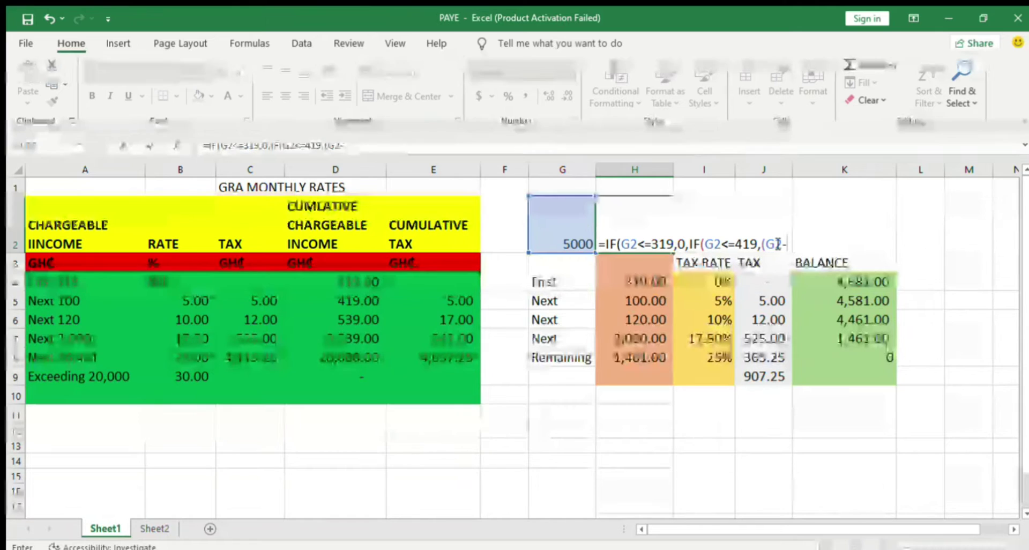
pyautogui.write('319)')
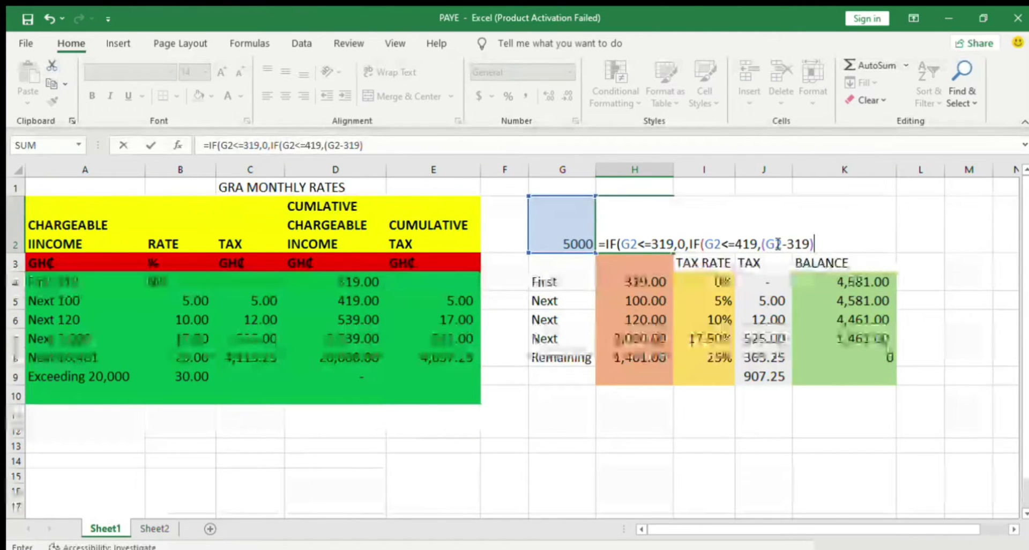
pyautogui.write('*')
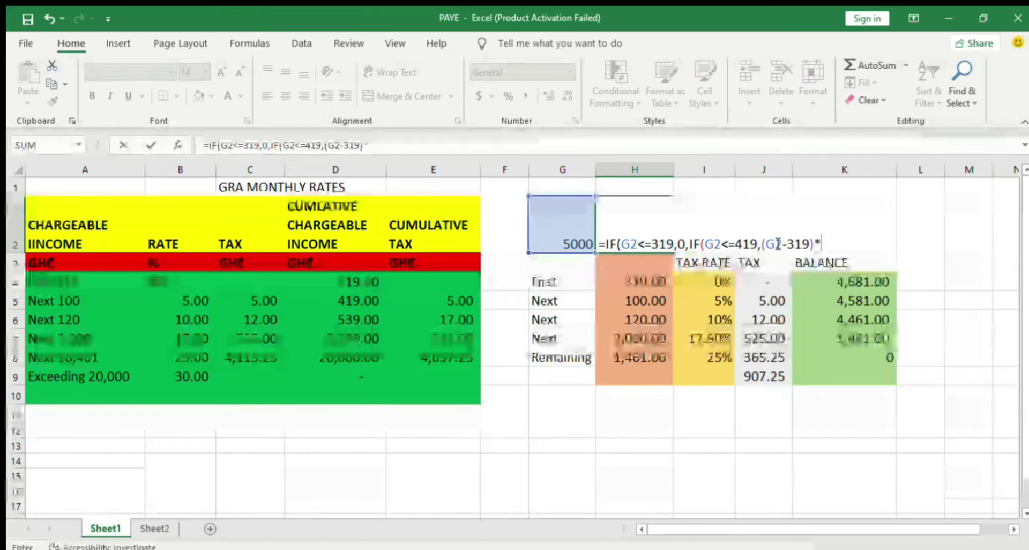
pyautogui.write('5%')
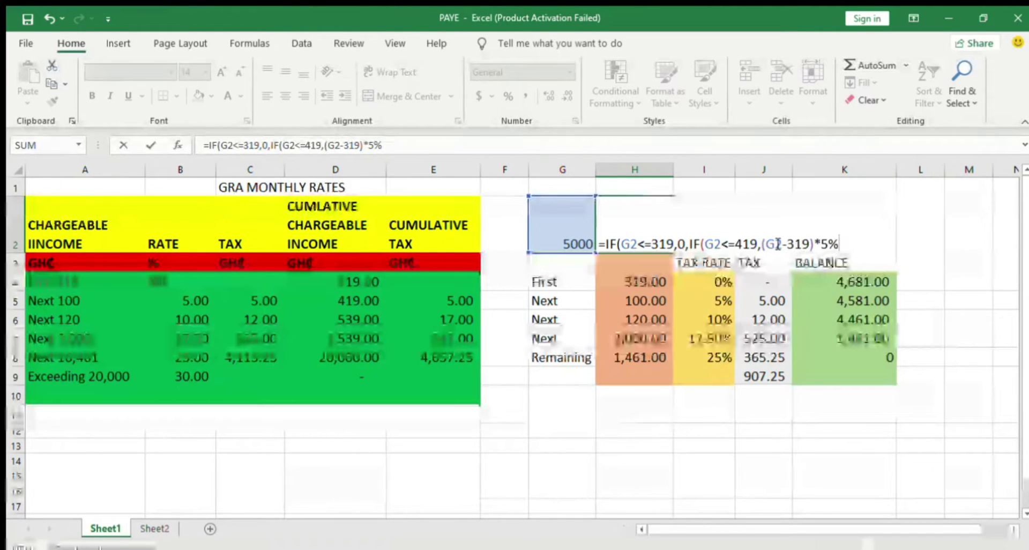
pyautogui.write(',')
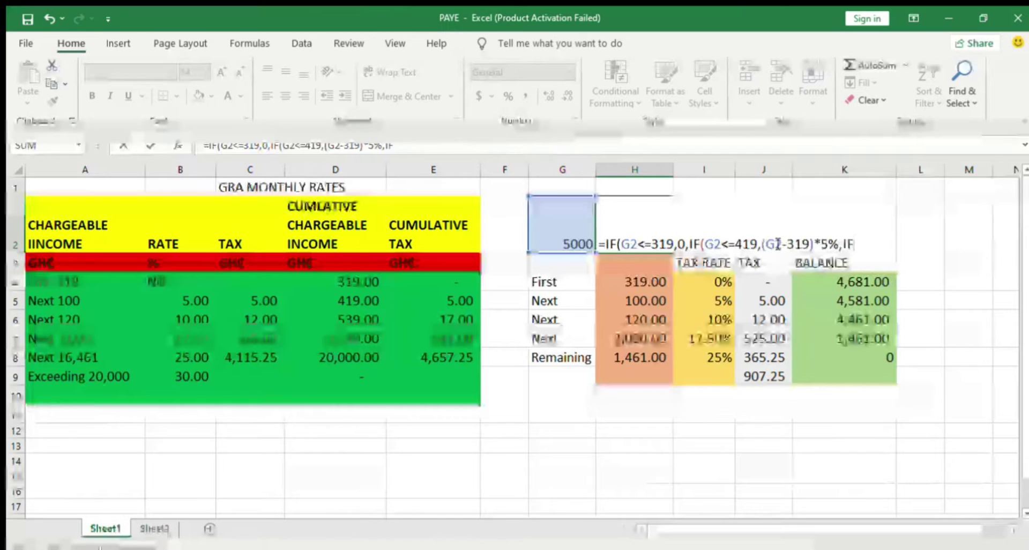
# Add a third nested IF to the H2 formula with the condition G2<=539 for the next band
pyautogui.write('IF(G')
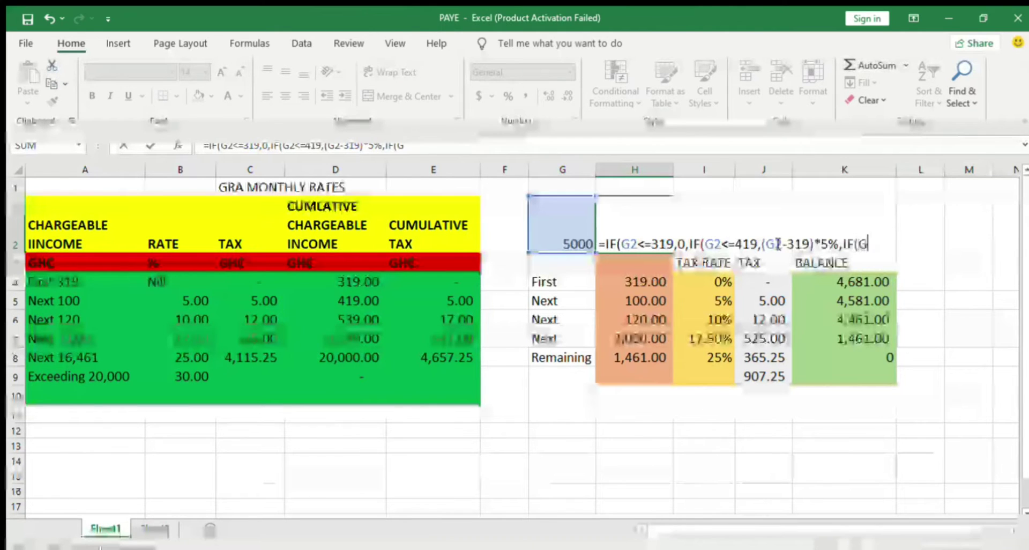
pyautogui.write('2')
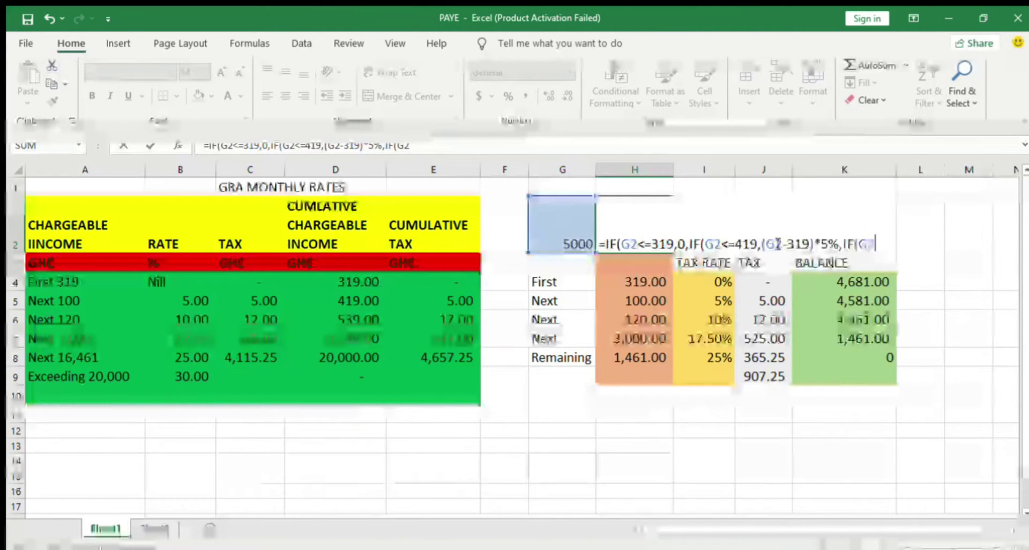
pyautogui.write('<')
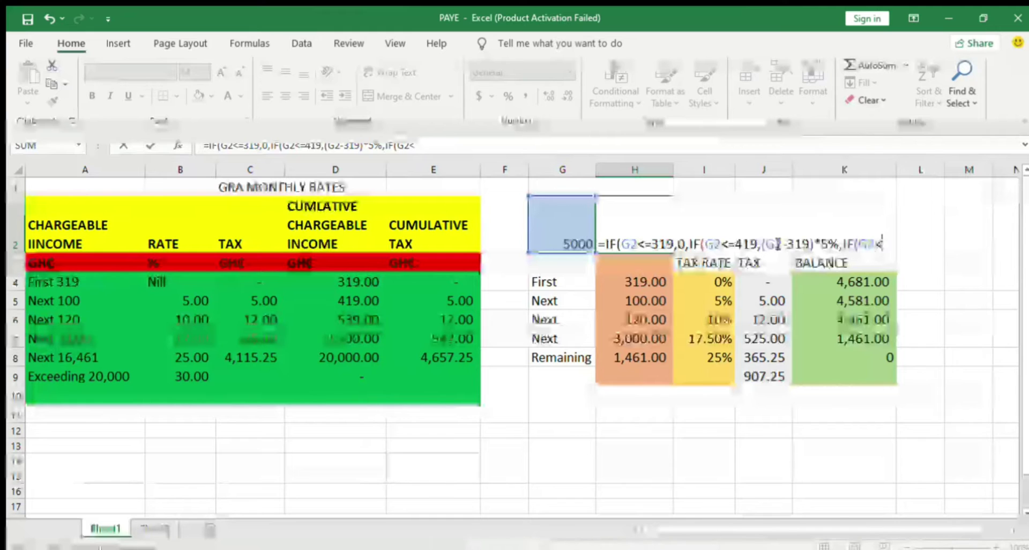
pyautogui.write('=')
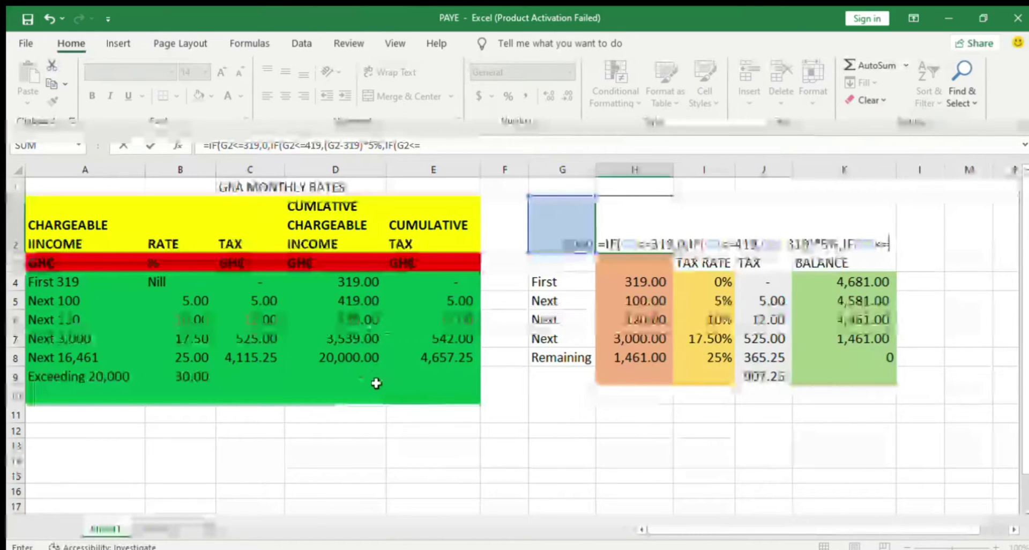
pyautogui.write('539,5')
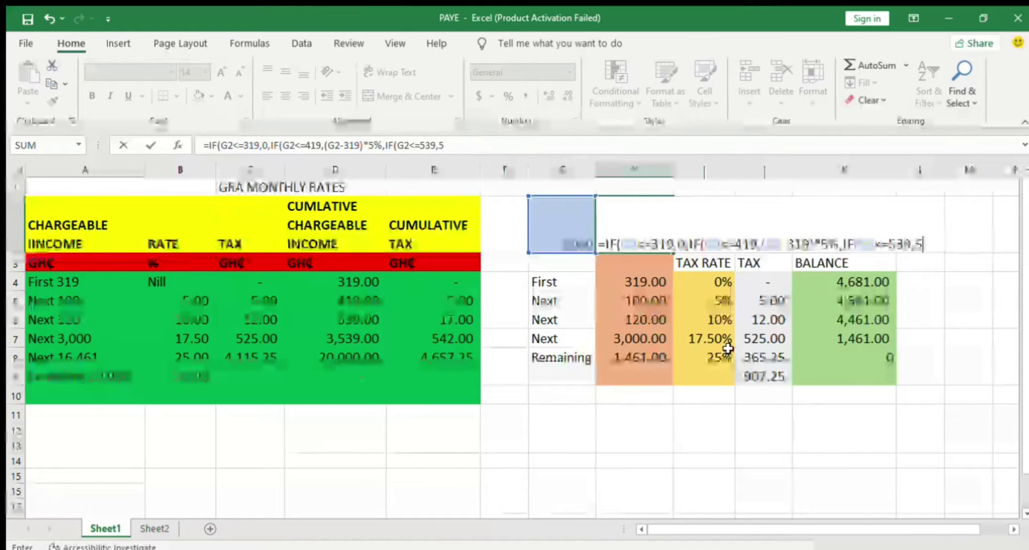
pyautogui.press('BackSpace')
# Enter (5+(G2-419)*12%) in the H2 formula as the tax returned when G2<=539
pyautogui.write('(')
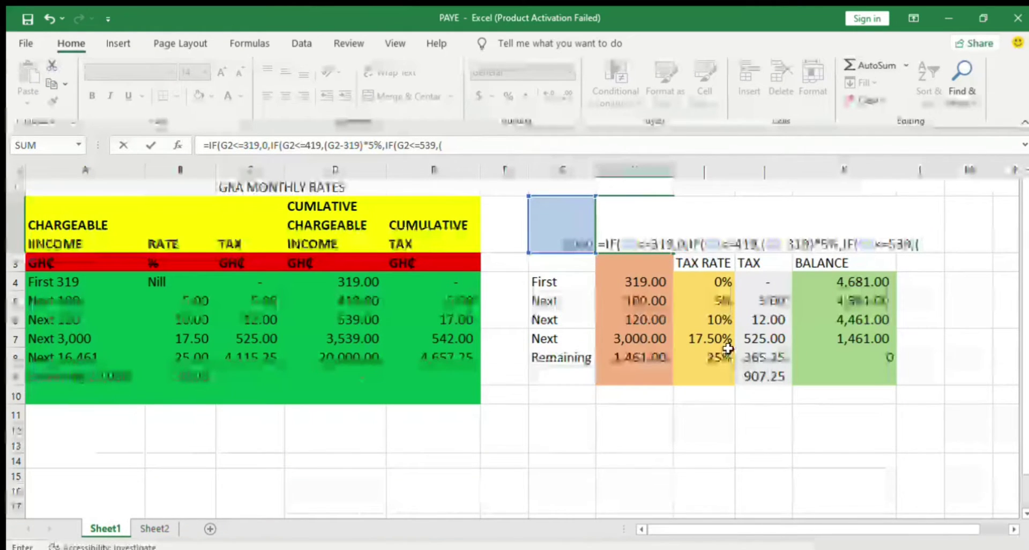
pyautogui.write('5+(')
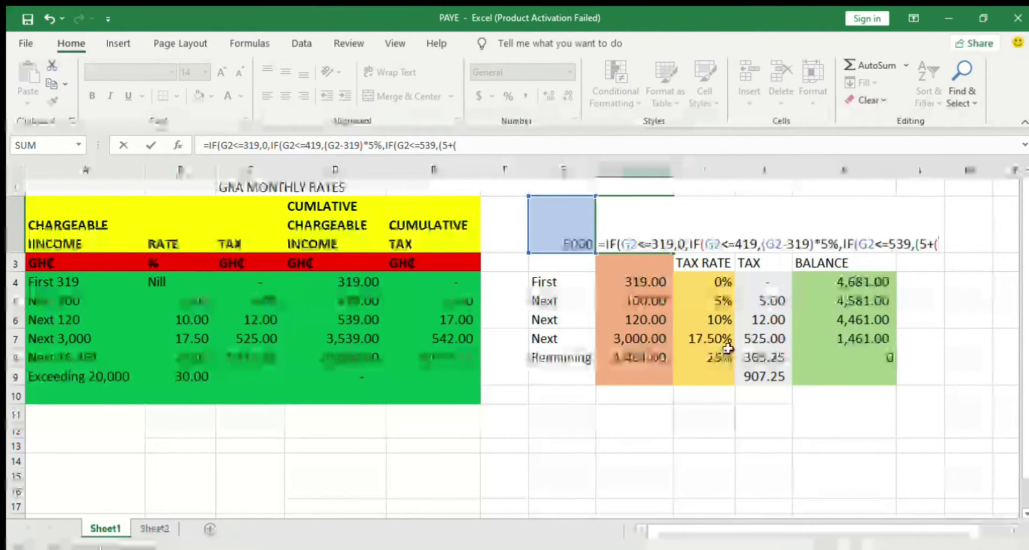
pyautogui.write('G2')
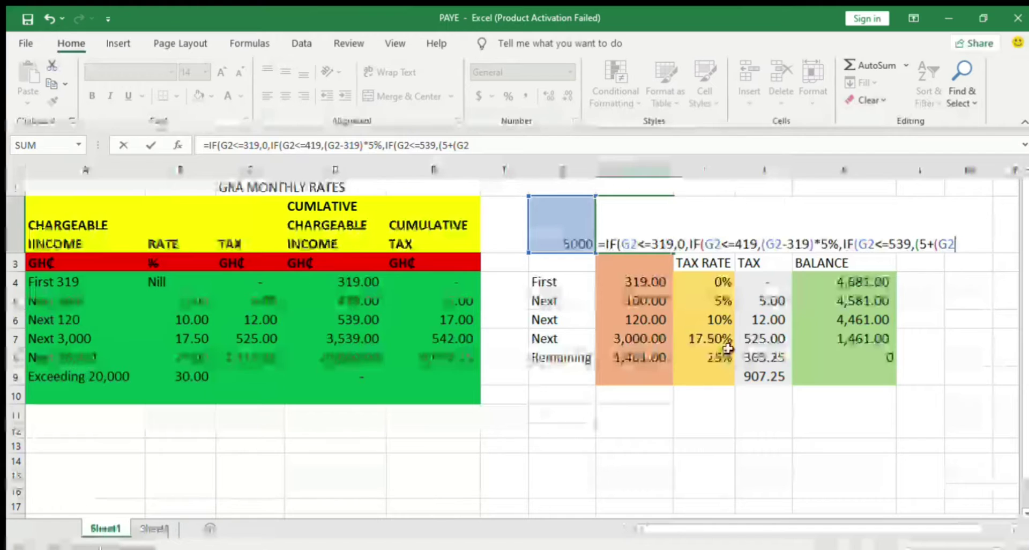
pyautogui.write('-419)')
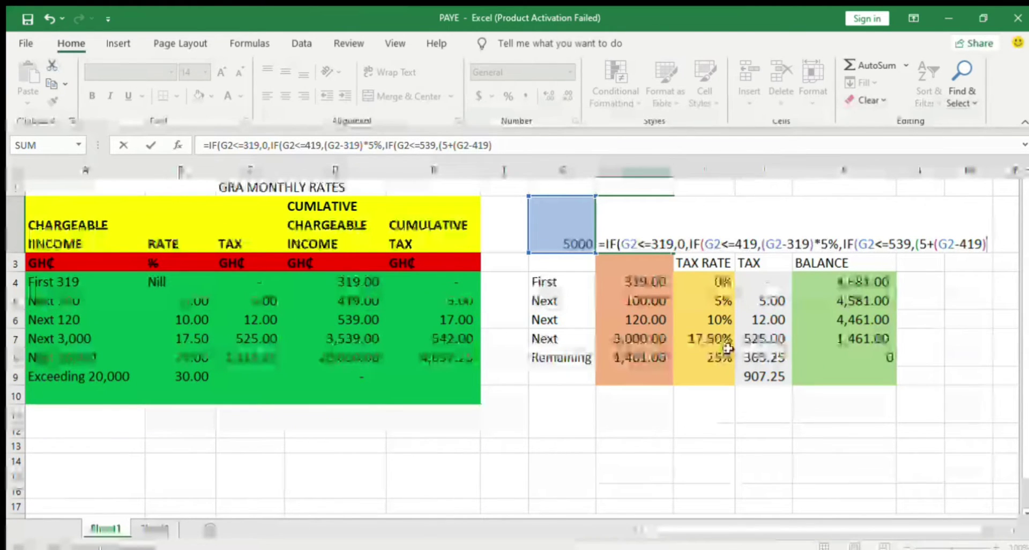
pyautogui.write('*')
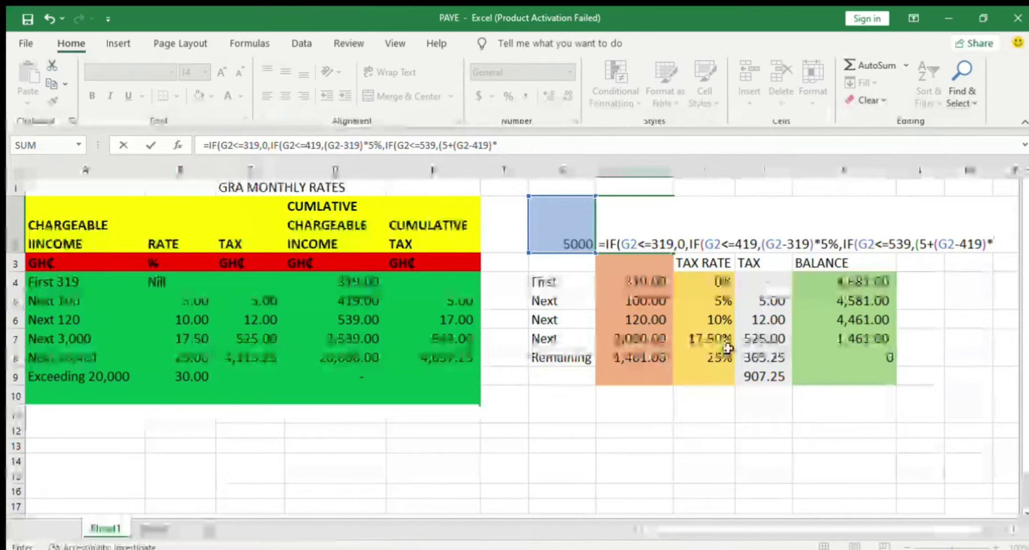
pyautogui.write('12')
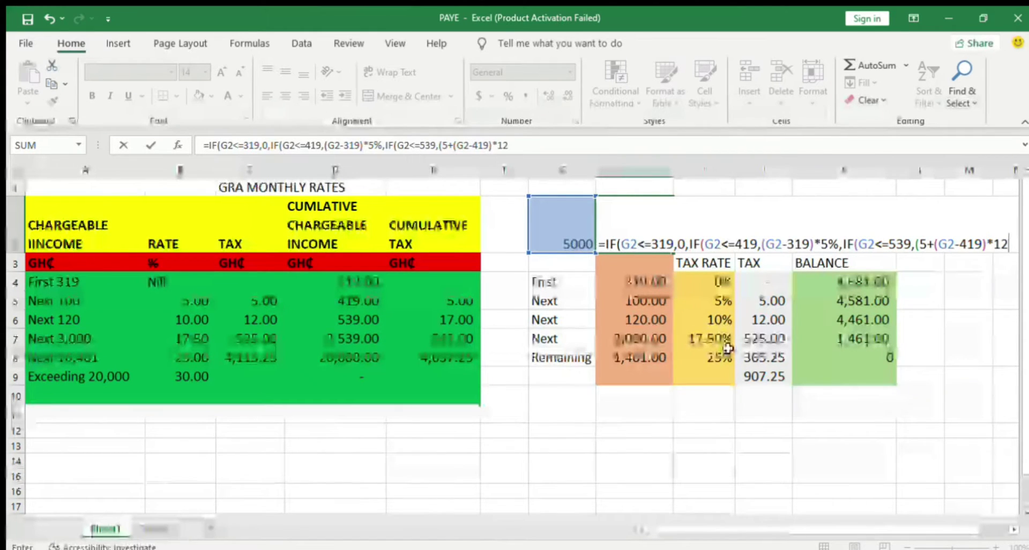
pyautogui.write('%')
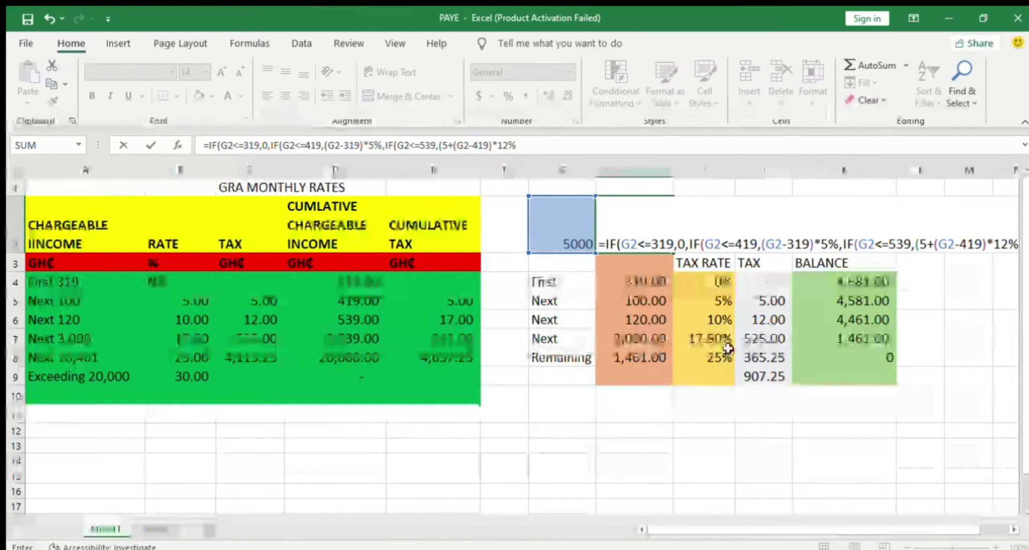
pyautogui.write(')')
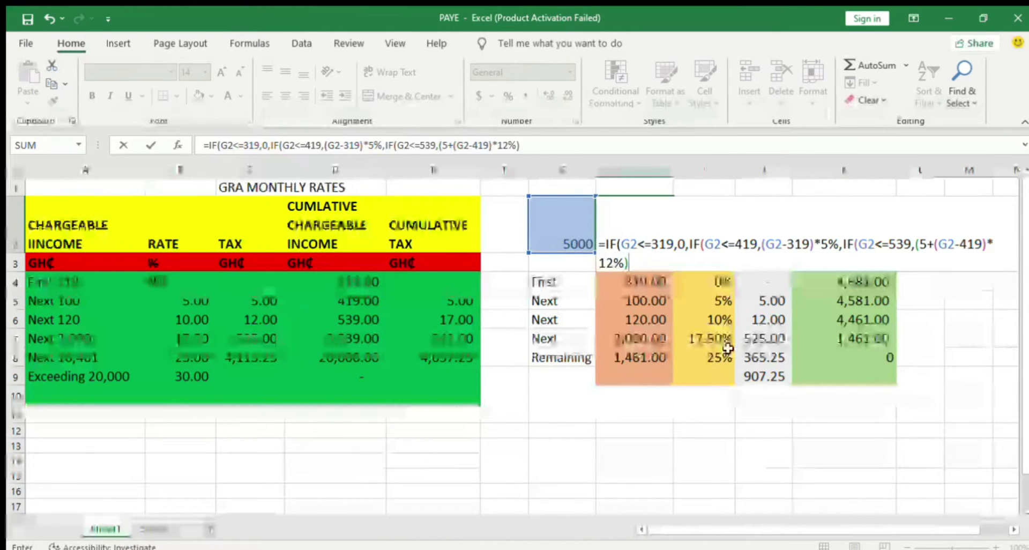
pyautogui.write(',')
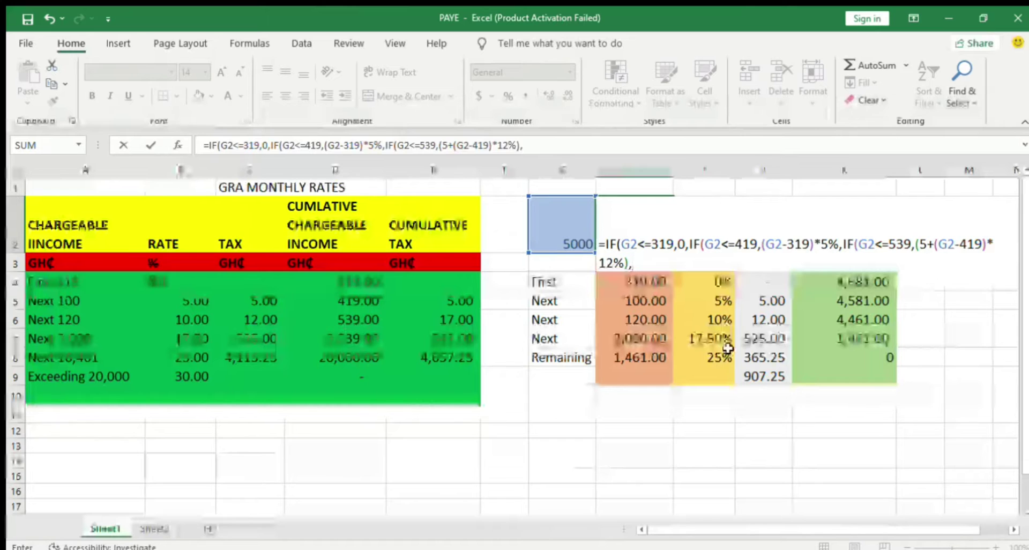
# Add a fourth nested IF to the H2 formula with the condition G2<=3539
pyautogui.write('IF(')
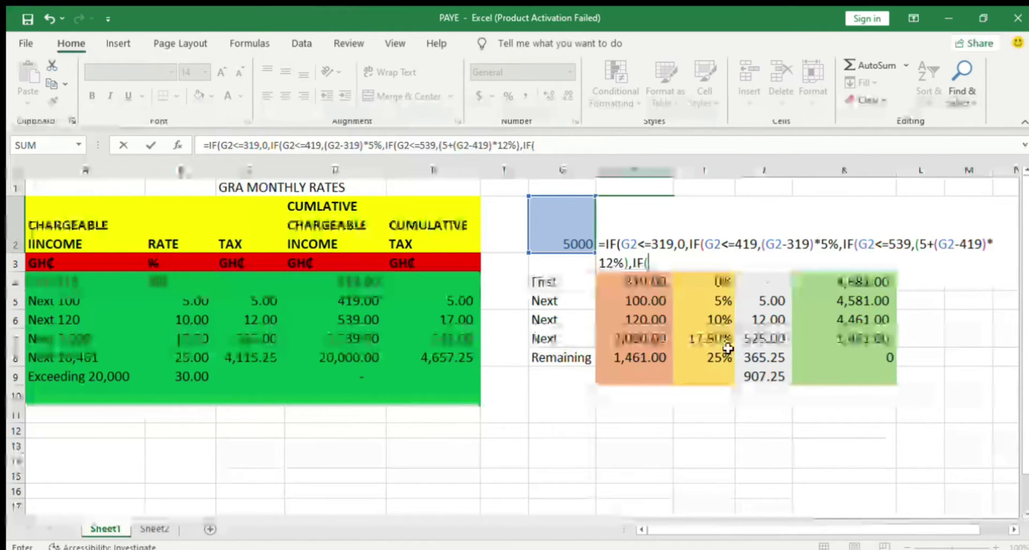
pyautogui.write('G2')
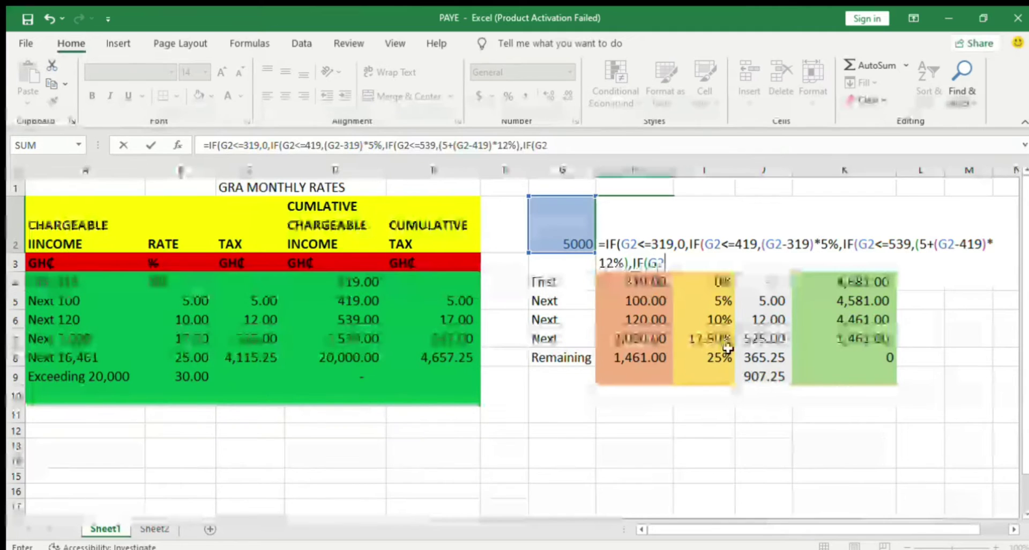
pyautogui.write('<')
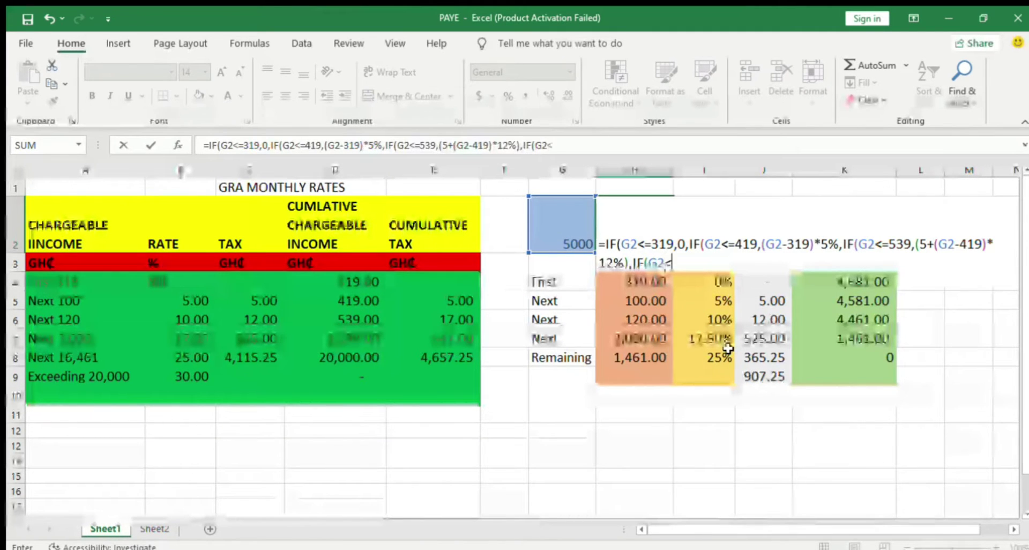
pyautogui.write('=')
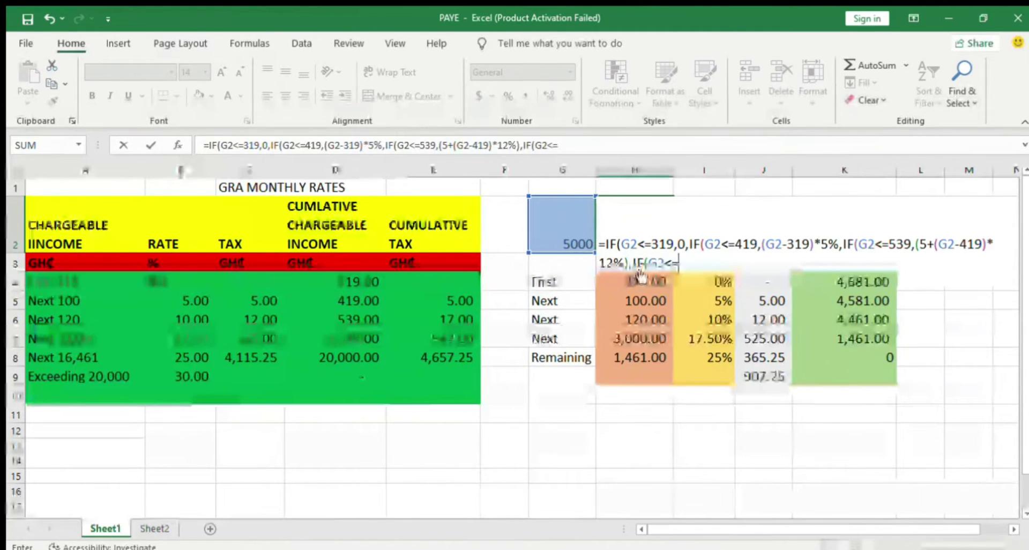
pyautogui.write('3')
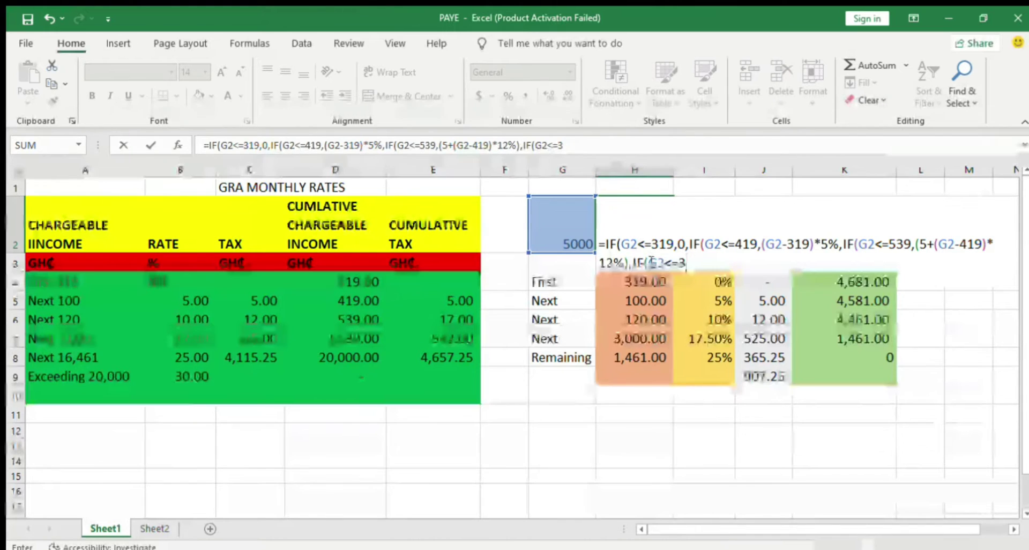
pyautogui.write('539')
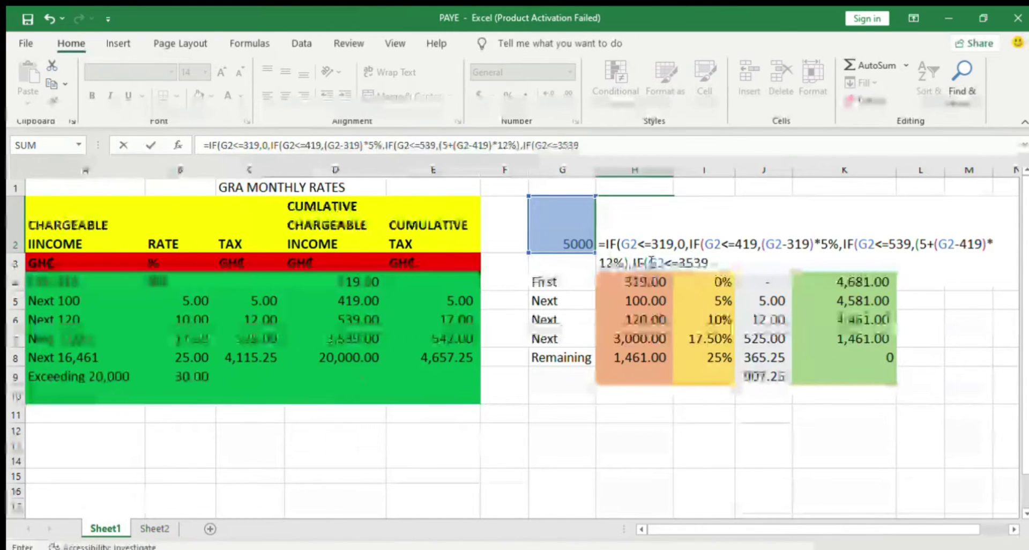
pyautogui.write(',')
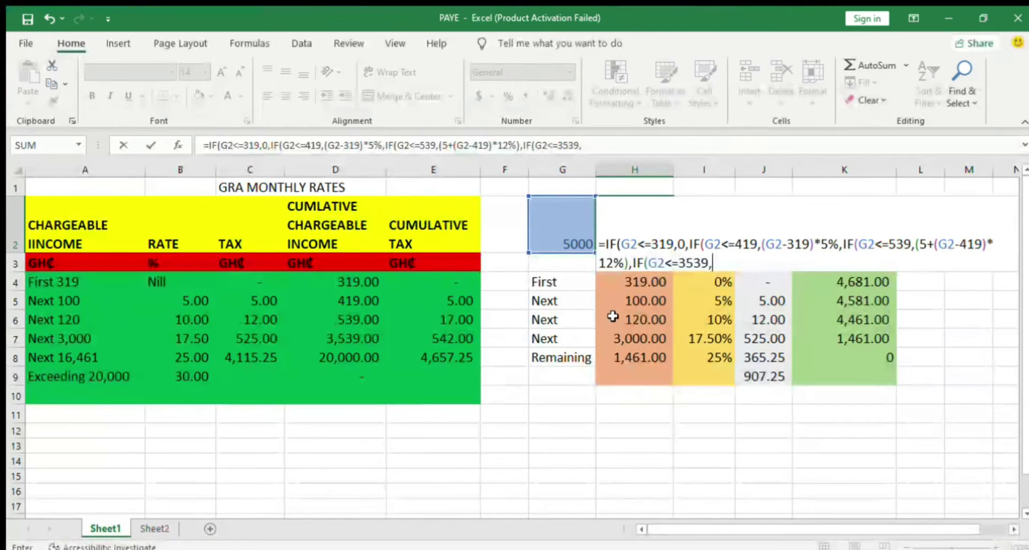
# Enter (17+(G2-539)*17.5%) in the H2 formula as the tax returned when G2<=3539
pyautogui.write('(')
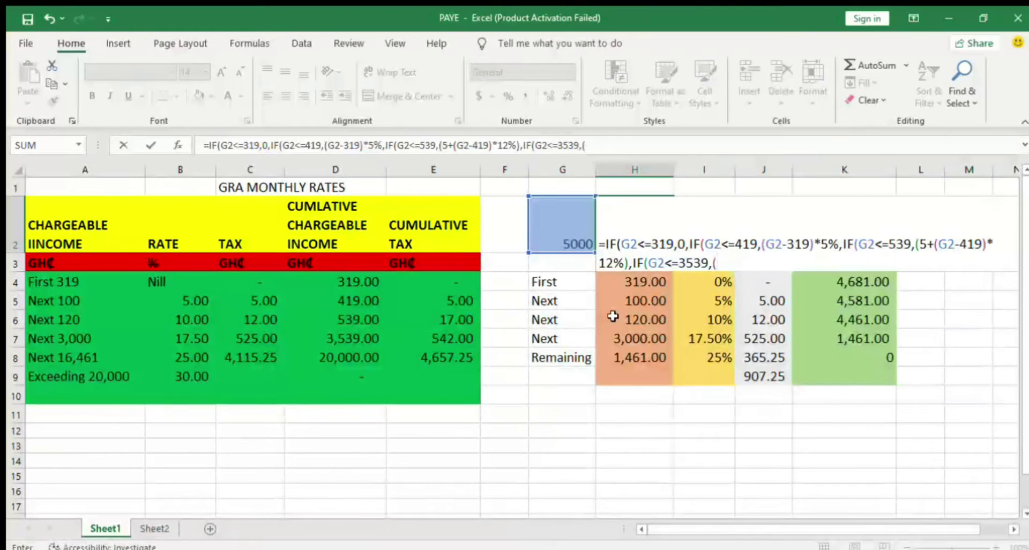
pyautogui.write('17+')
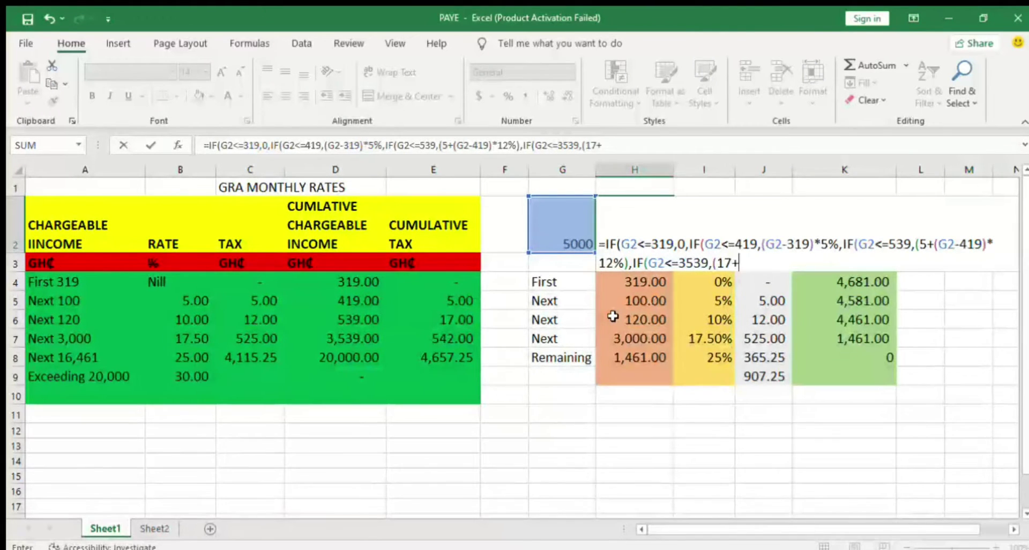
pyautogui.write('(')
pyautogui.write('G2')
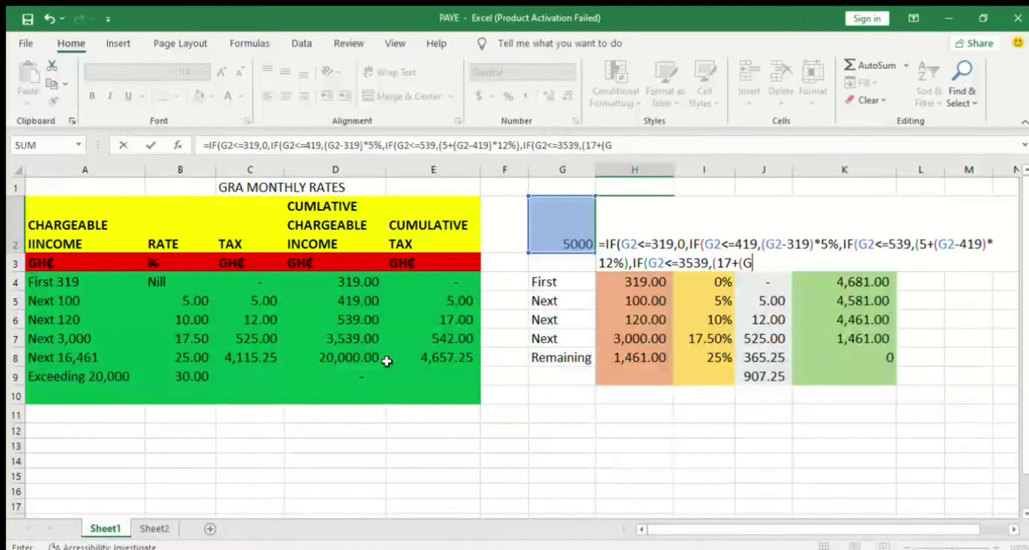
pyautogui.write('-')
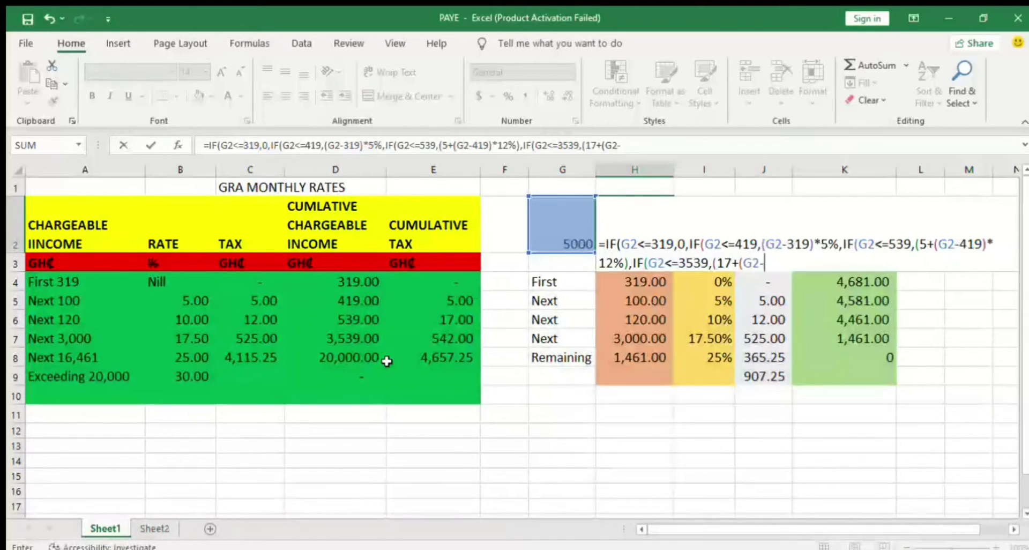
pyautogui.write('539)*')
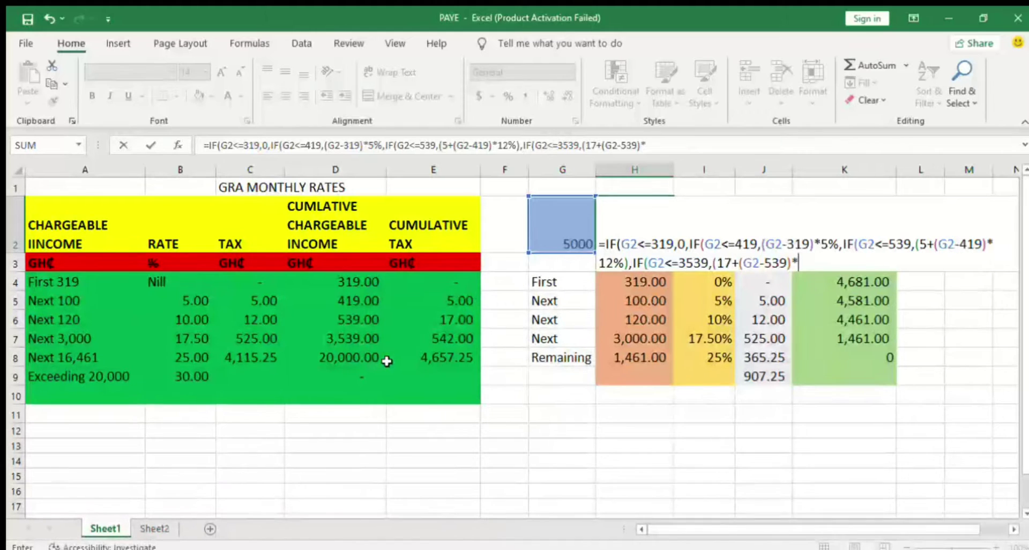
pyautogui.write('17.')
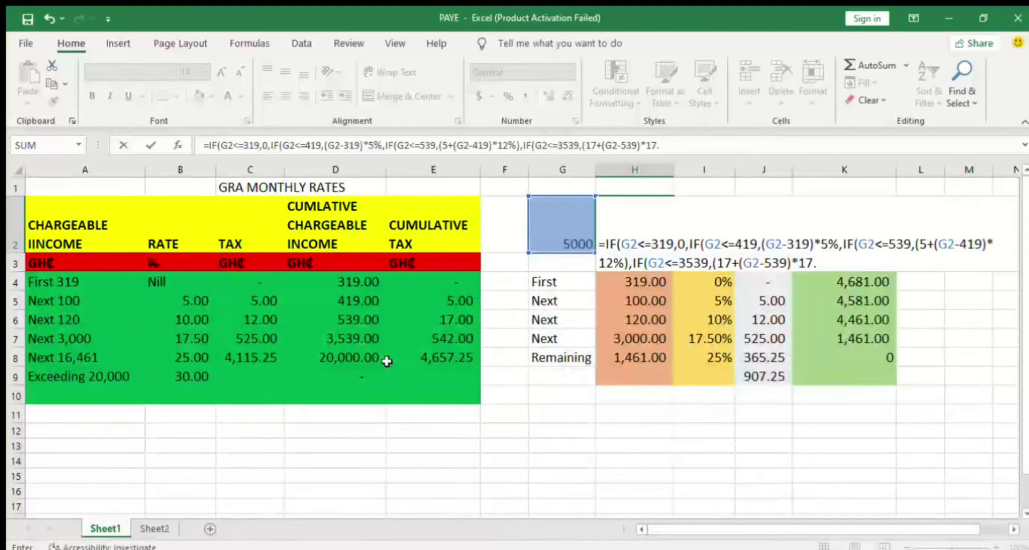
pyautogui.write('5%)')
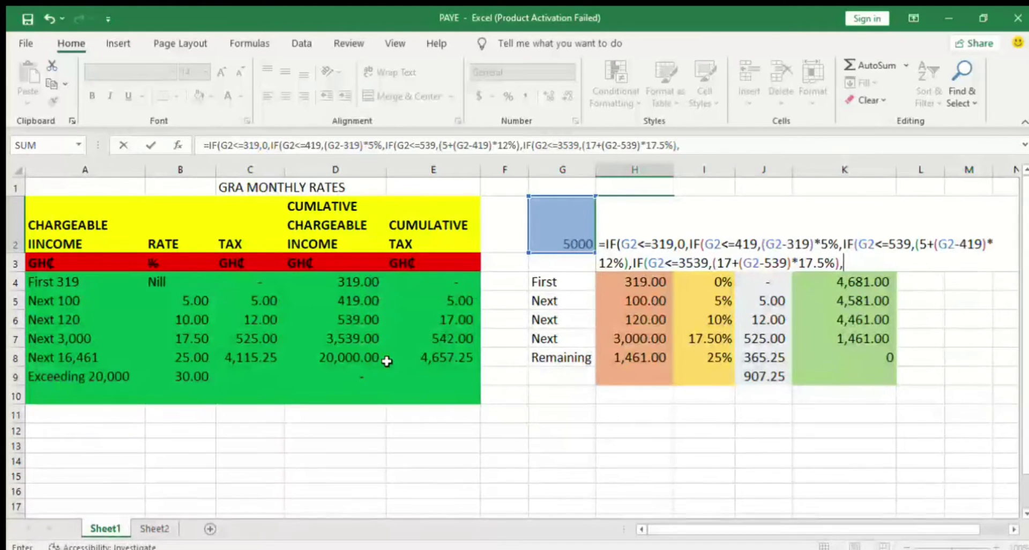
# Add a fifth nested IF to the H2 formula with the condition G2<=20000
pyautogui.write(',IF(')
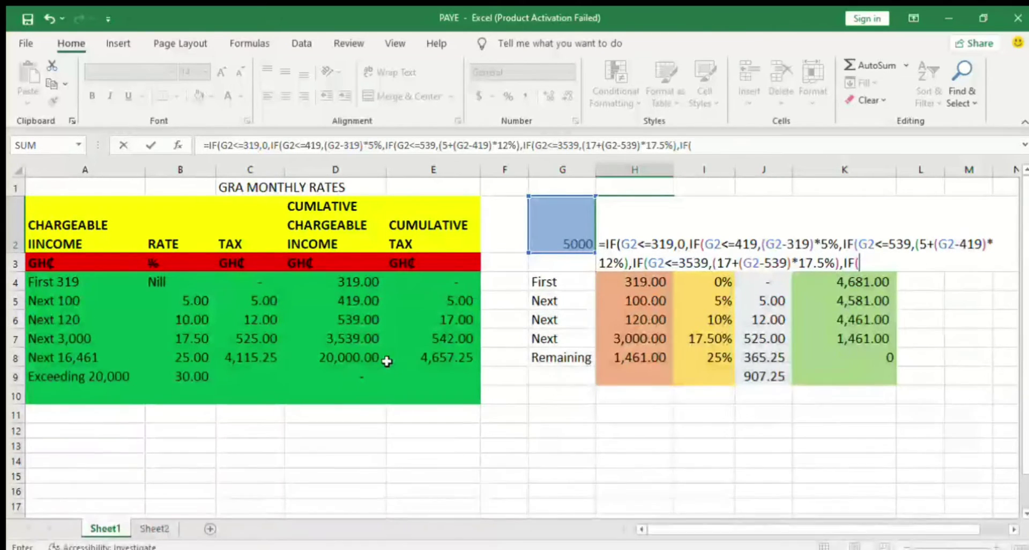
pyautogui.write('g')
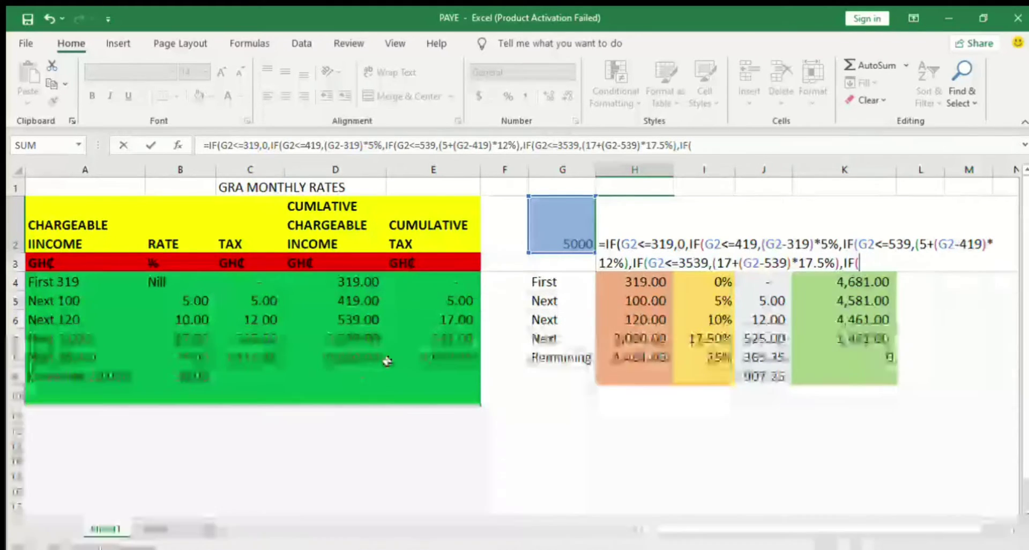
pyautogui.press('BackSpace')
pyautogui.write('G2')
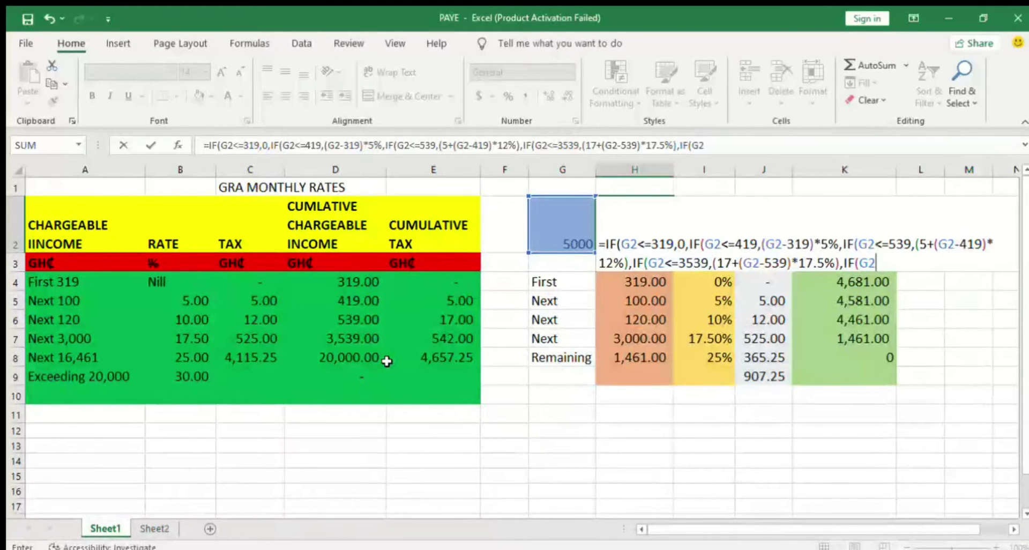
pyautogui.write('<=')
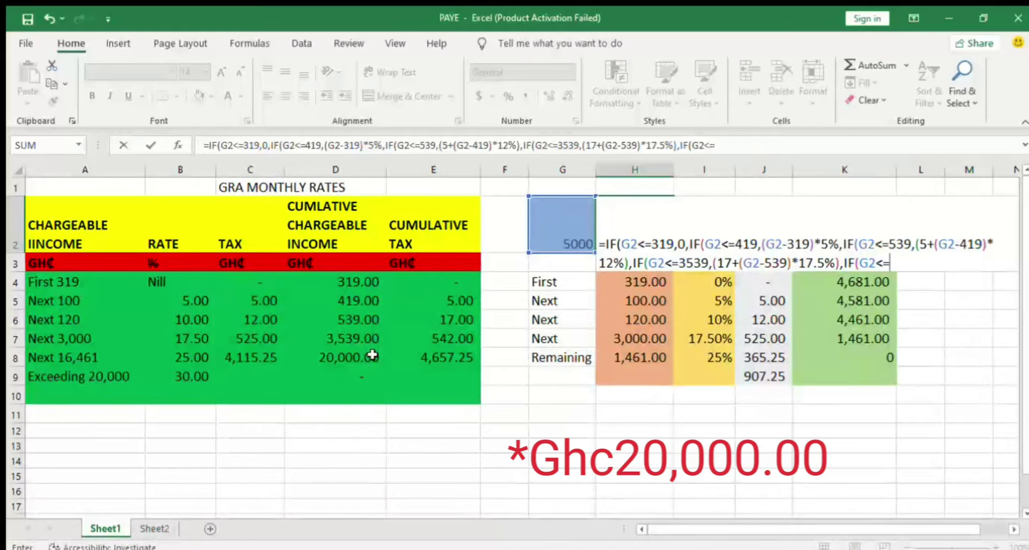
pyautogui.write('20000')
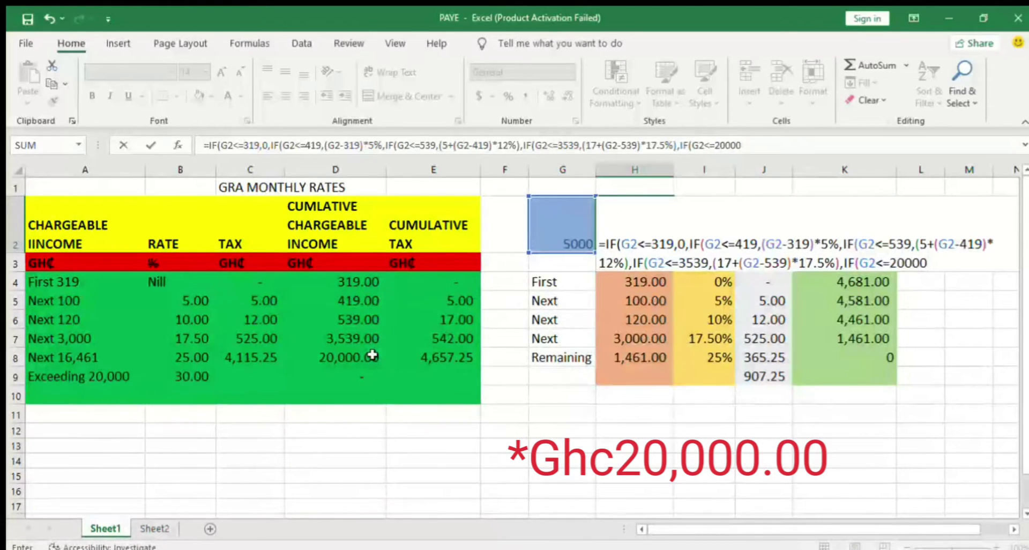
pyautogui.write(',')
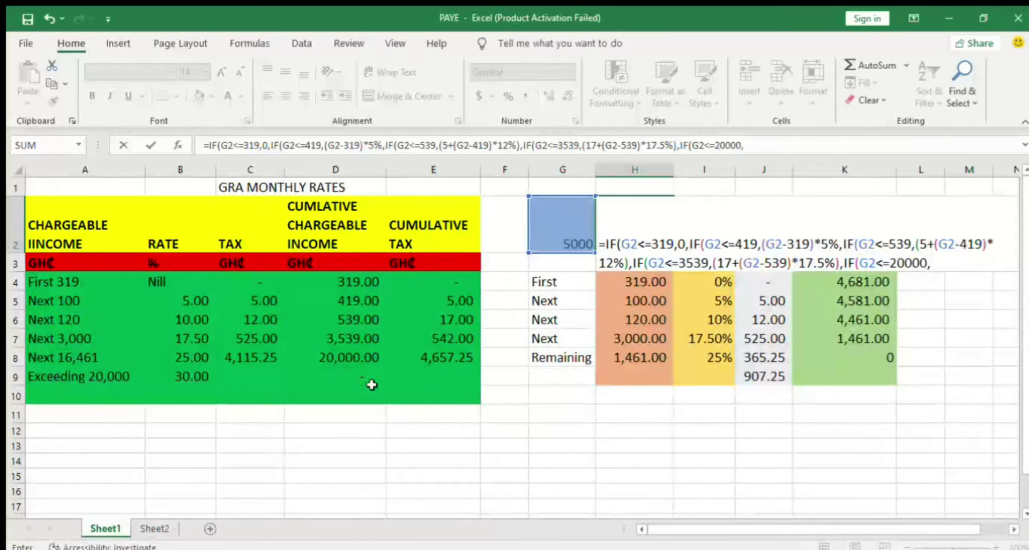
# Enter (542+(G2-3539)*25%) in the H2 formula as the tax returned when G2<=20000
pyautogui.write('(542+')
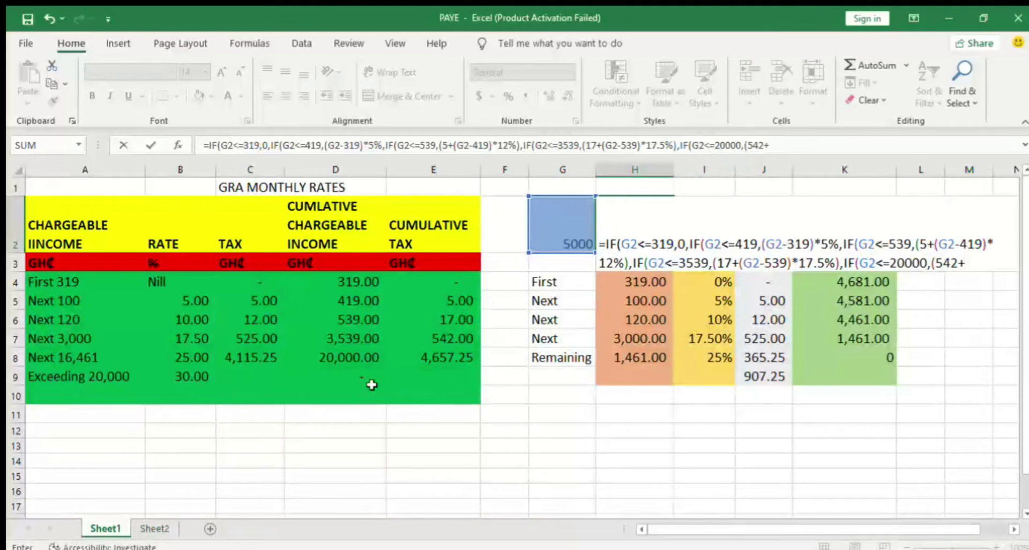
pyautogui.write('(')
pyautogui.write('G2')
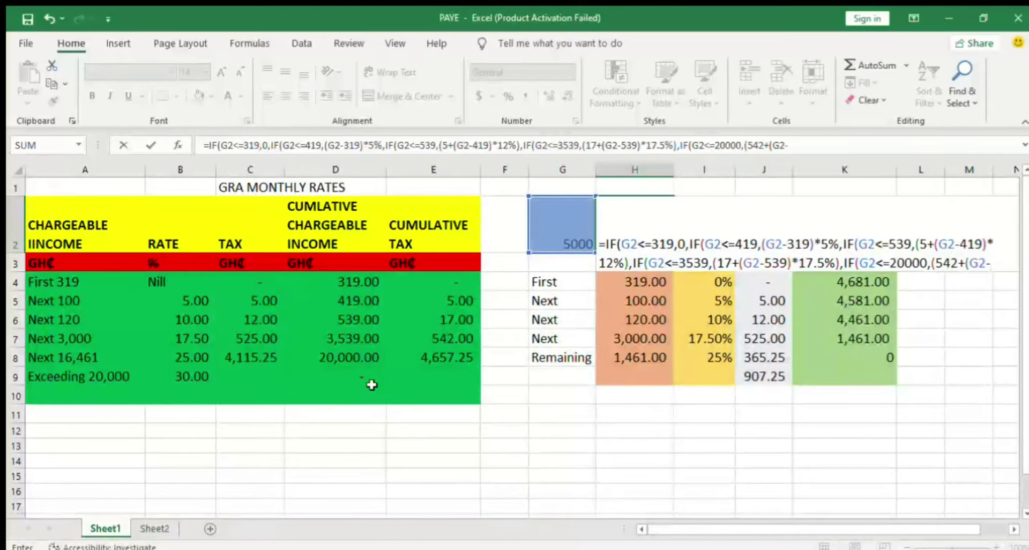
pyautogui.write('-3539')
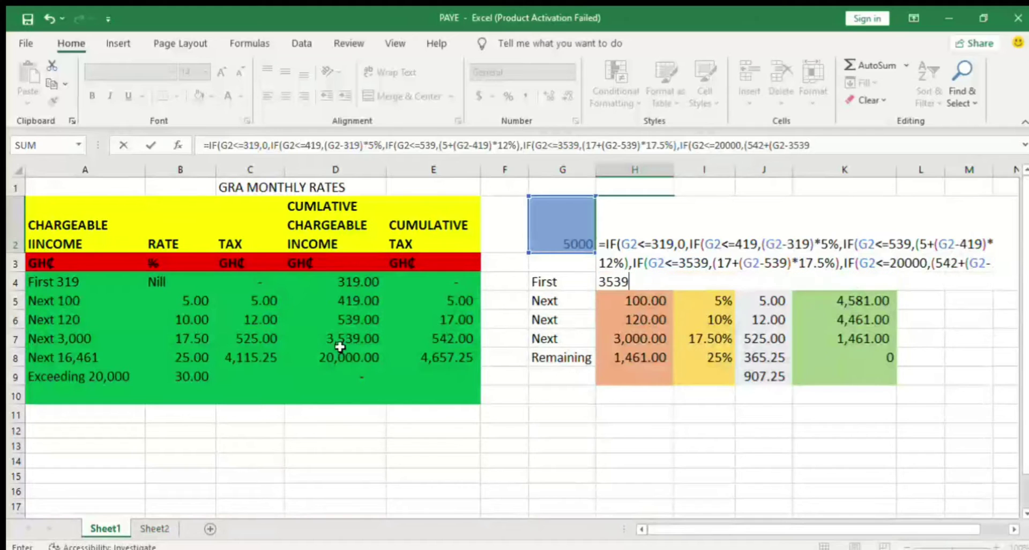
pyautogui.write(')*25')
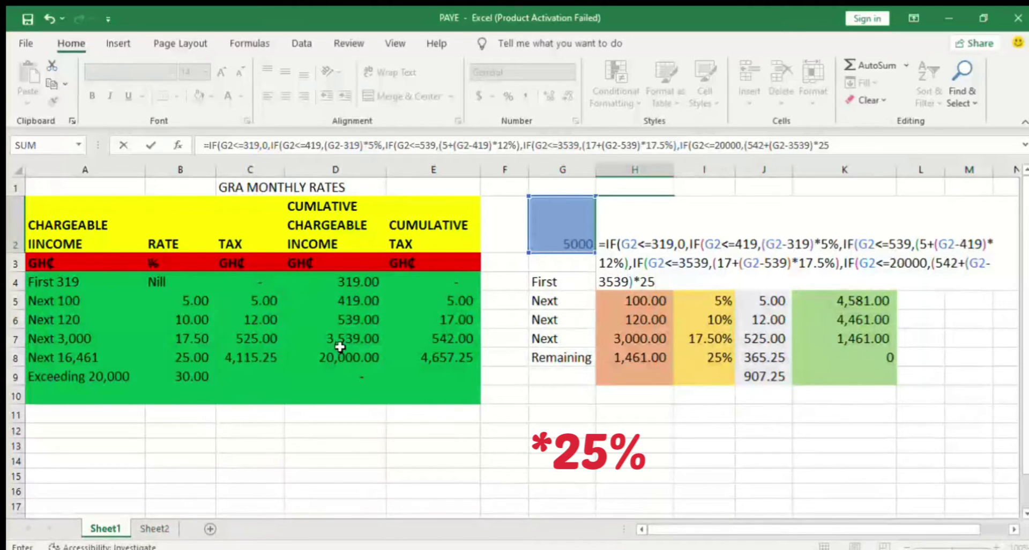
pyautogui.write('%')
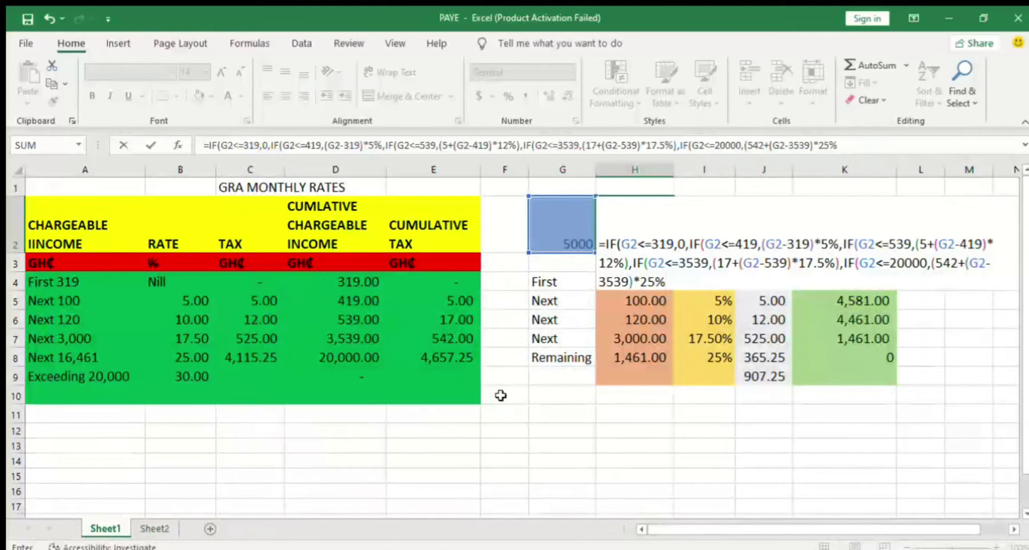
pyautogui.write(',')
pyautogui.click(665, 282)
pyautogui.write('),')
# Finish the H2 formula with 4657.25+(G2-20000)*30% for income above 20,000, close all nested IFs and commit it
pyautogui.write('4657.')
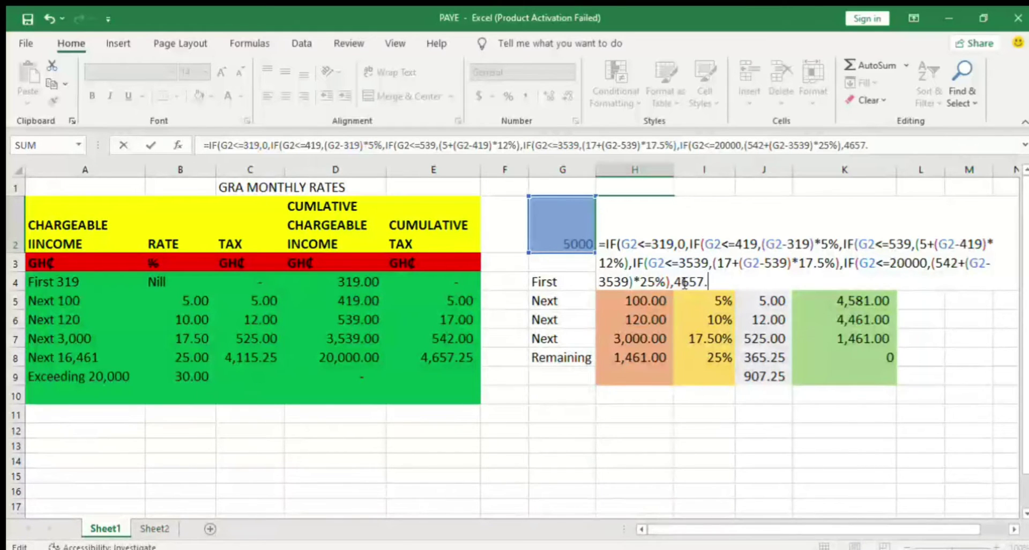
pyautogui.write('25')
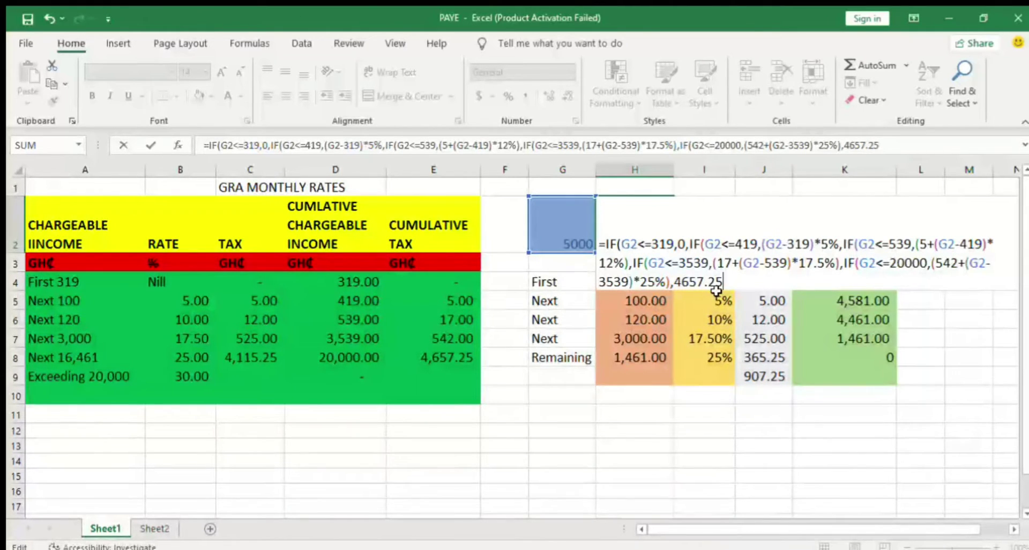
pyautogui.write('+(')
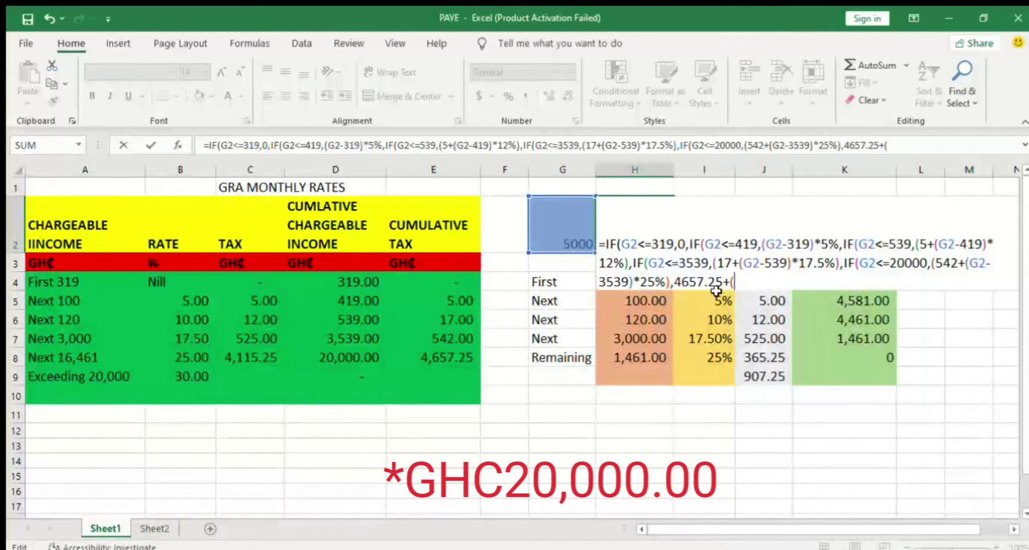
pyautogui.write('G2')
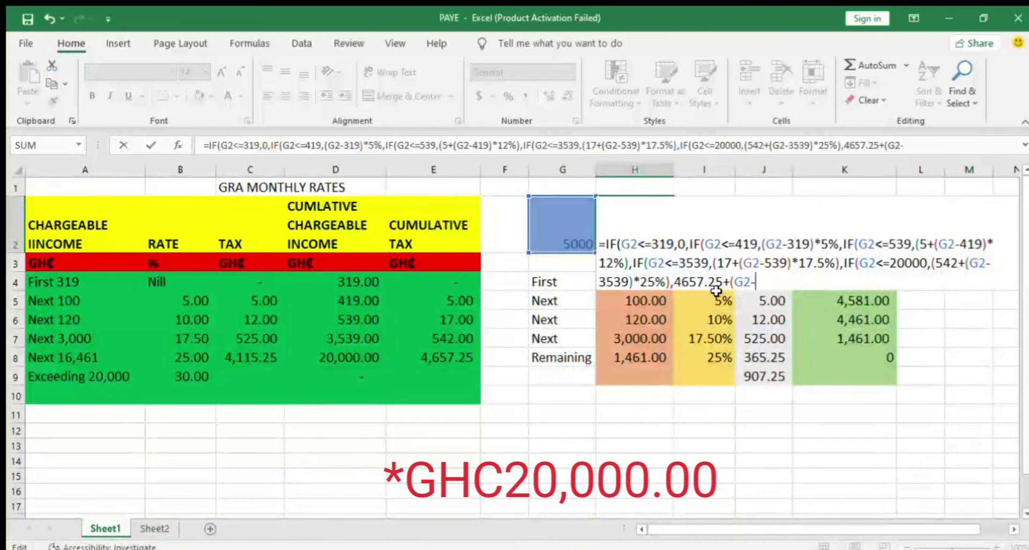
pyautogui.write('-20000')
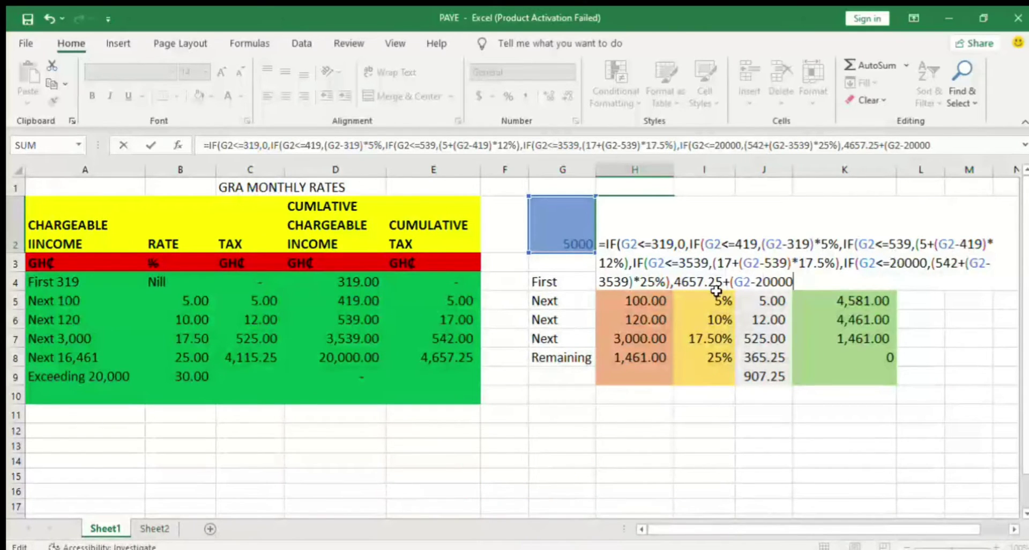
pyautogui.write(')*30')
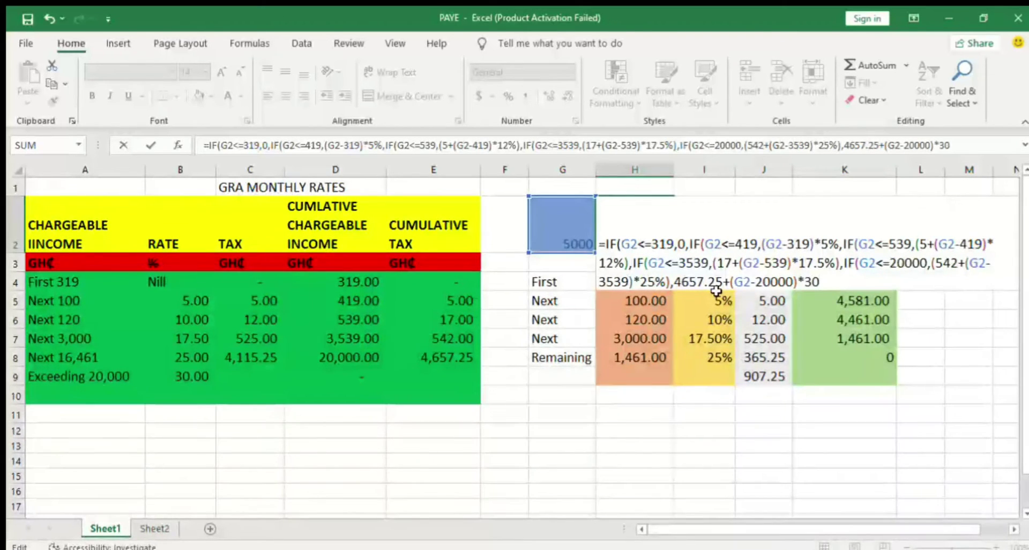
pyautogui.write('%')
pyautogui.press('Return')
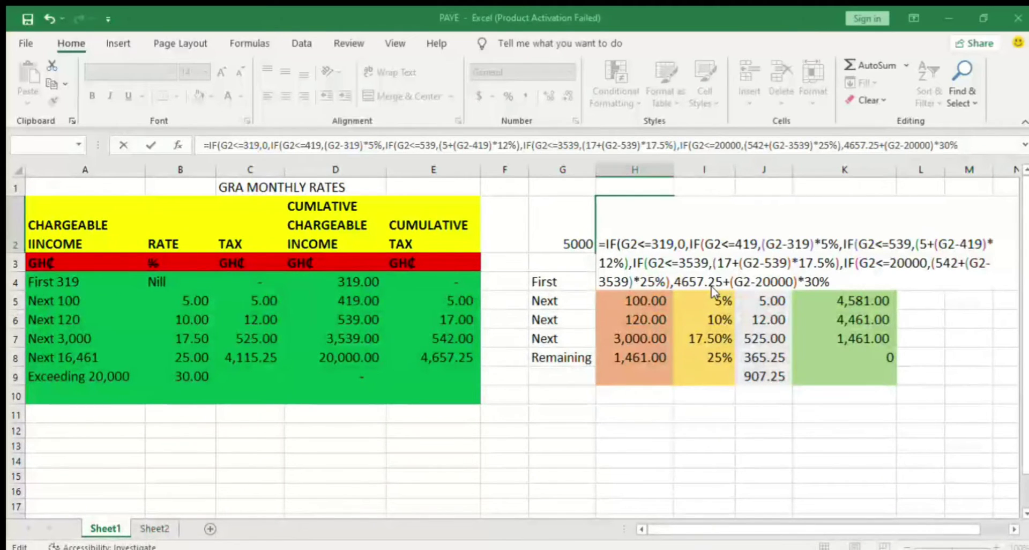
pyautogui.press('Return')
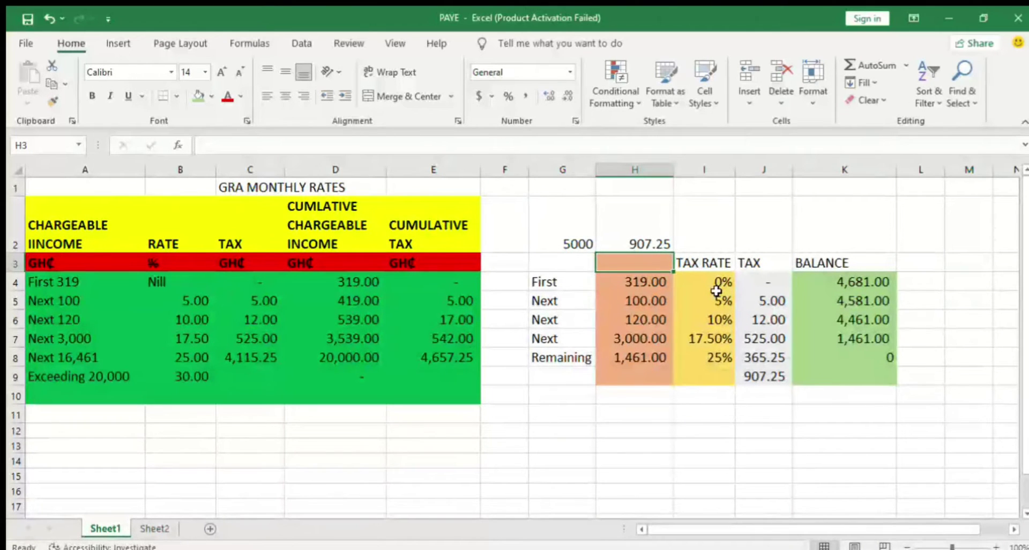
# Compare the formula's PAYE result in H2 with the band-by-band tax total in J9
pyautogui.click(653, 238)
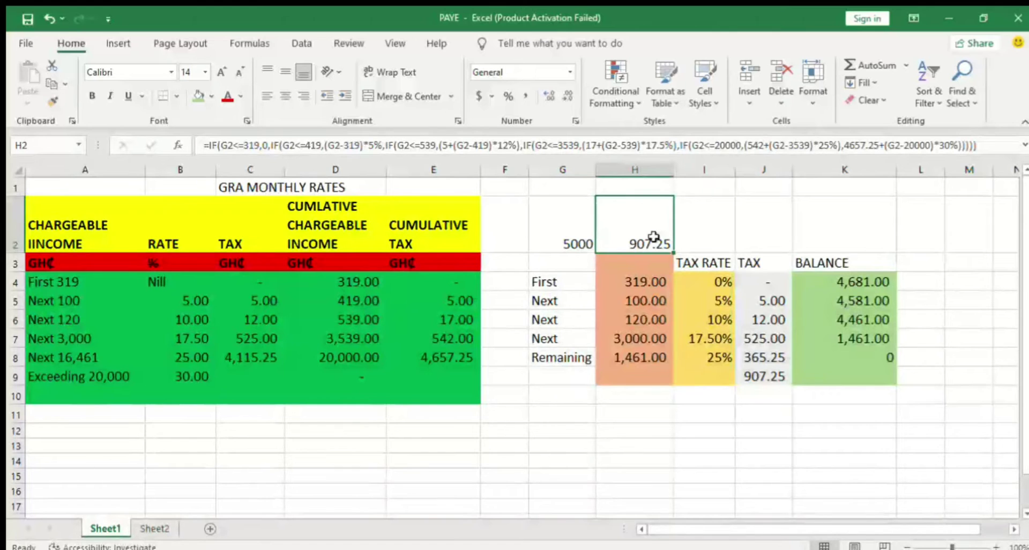
pyautogui.click(762, 376)
pyautogui.click(637, 240)
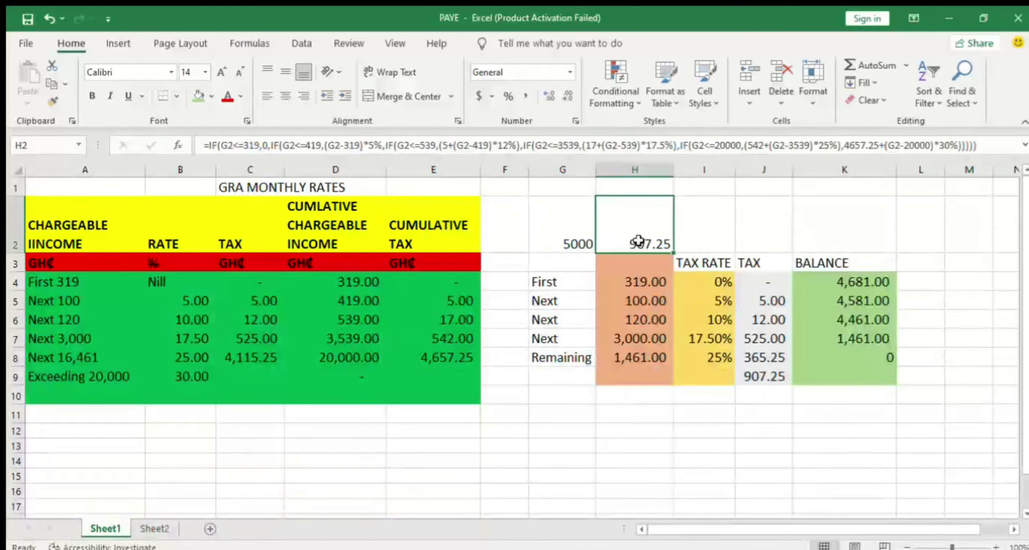
# Add a conditional formatting rule that highlights the matching values in H2 and J9 with a green fill and dark green text
pyautogui.keyDown('ctrl'); pyautogui.click(755, 375); pyautogui.keyUp('ctrl')
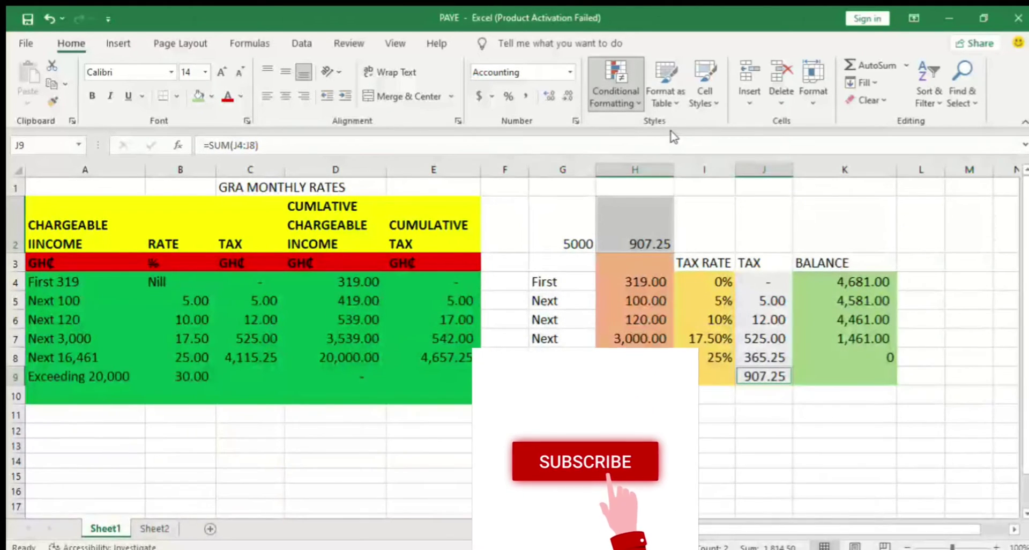
pyautogui.click(793, 244)
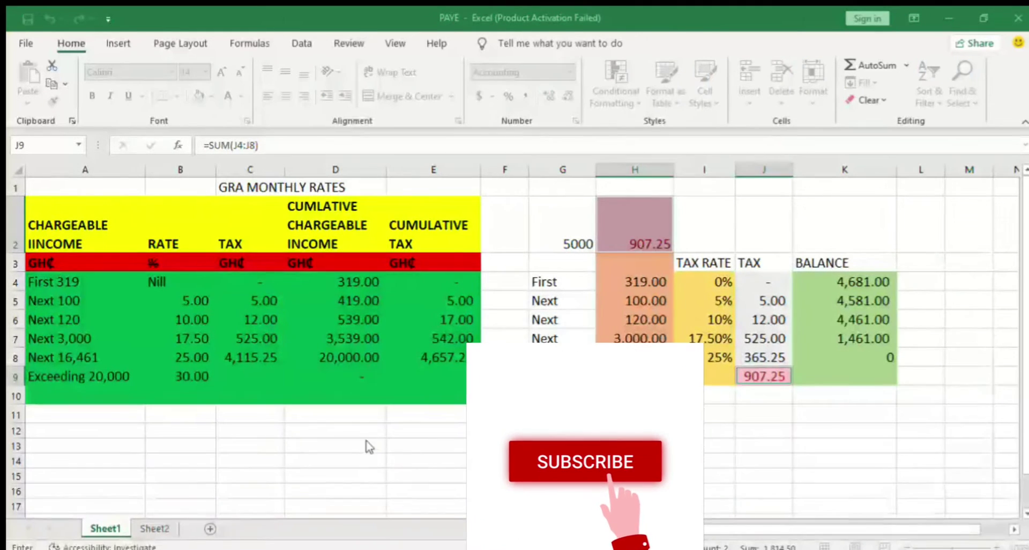
pyautogui.click(384, 430)
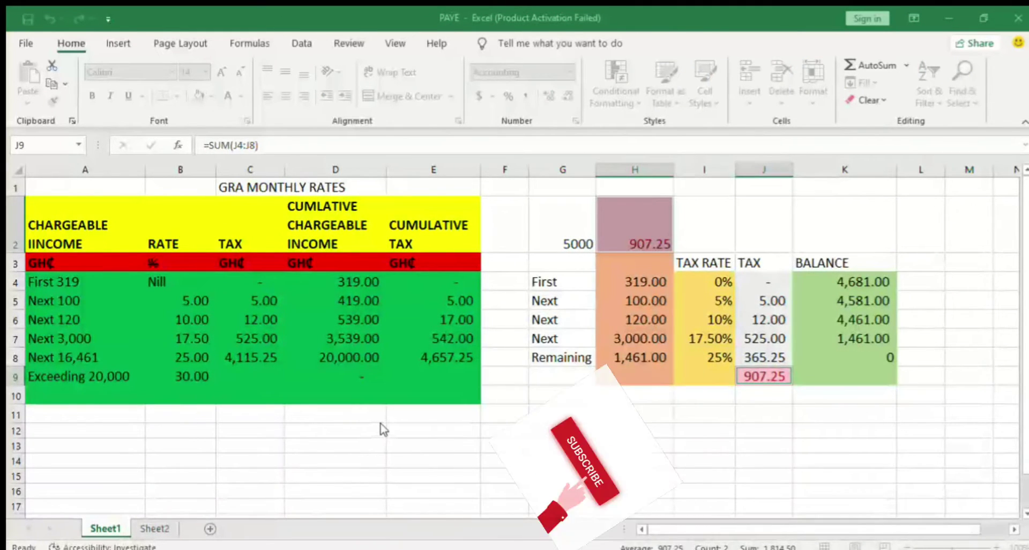
pyautogui.click(355, 461)
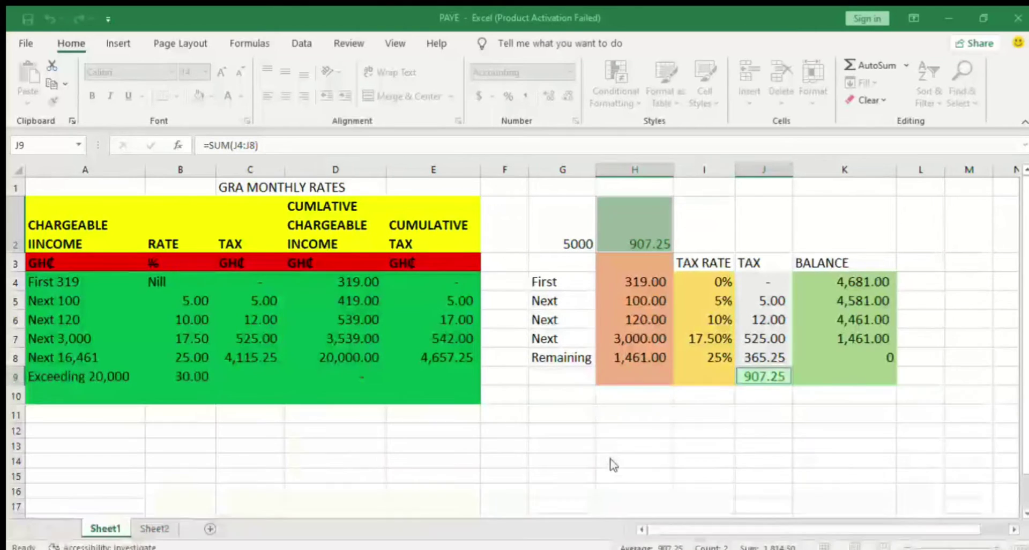
pyautogui.click(323, 433)
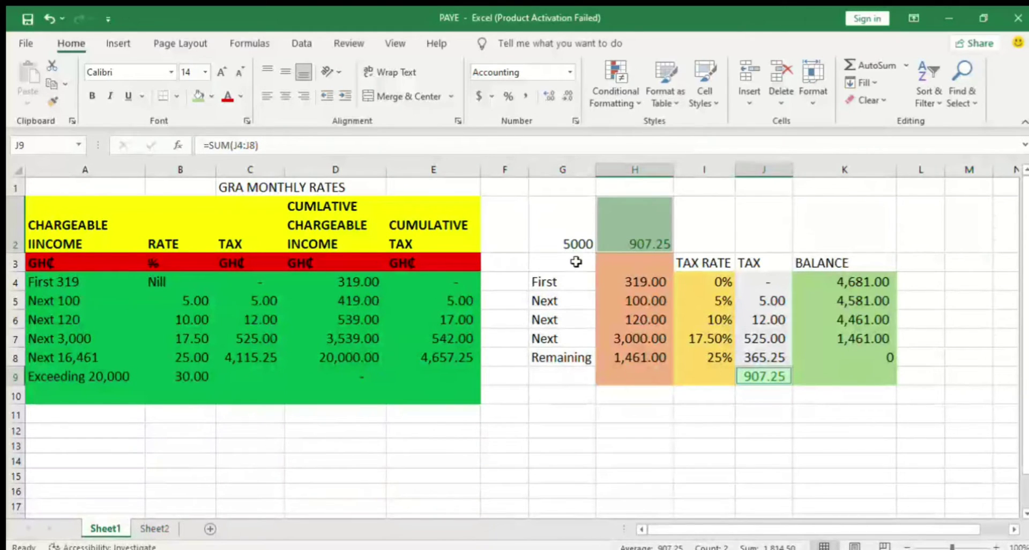
# On Sheet2, calculate the first employee's SSNIT contribution in C4 with the formula =B4*5.5%
pyautogui.click(160, 529)
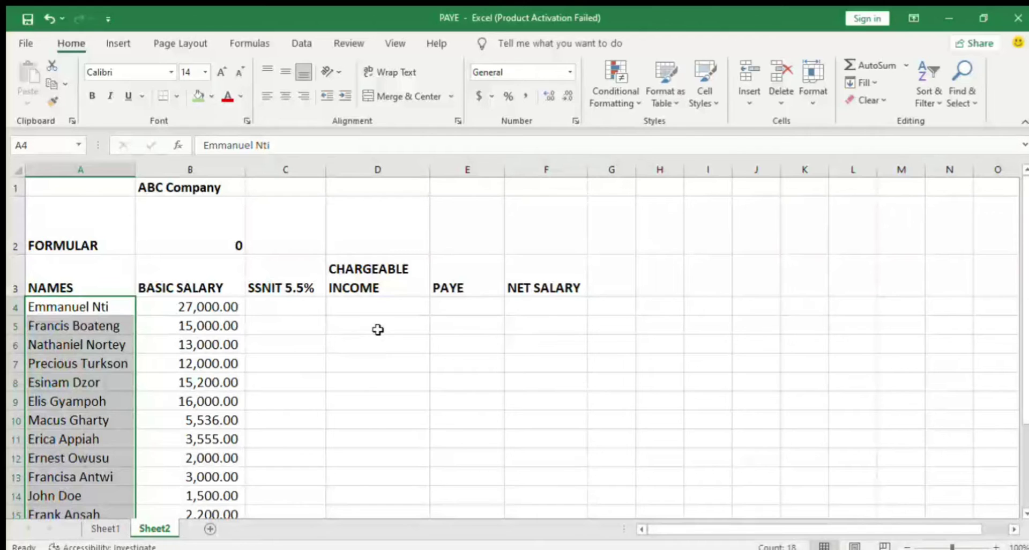
pyautogui.click(300, 305)
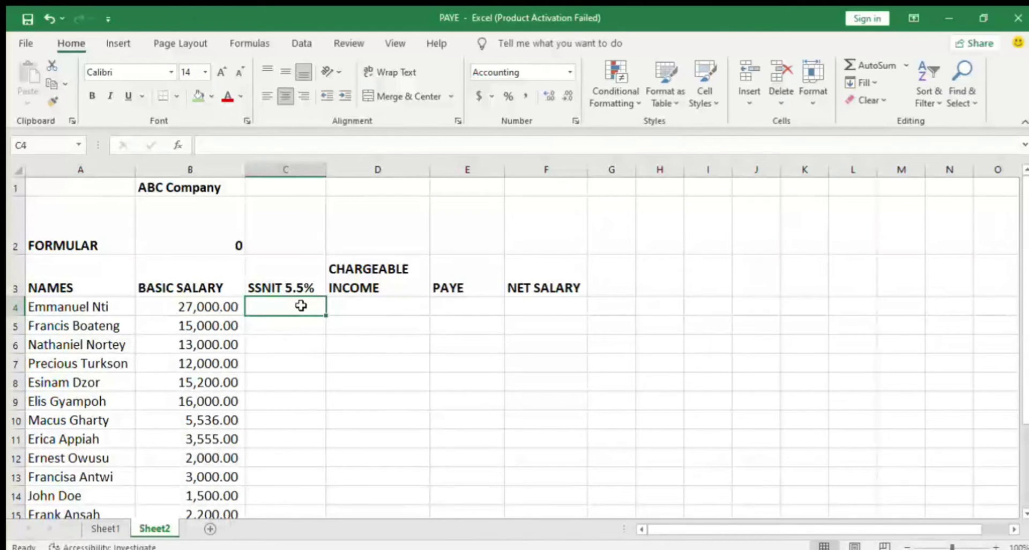
pyautogui.write('=')
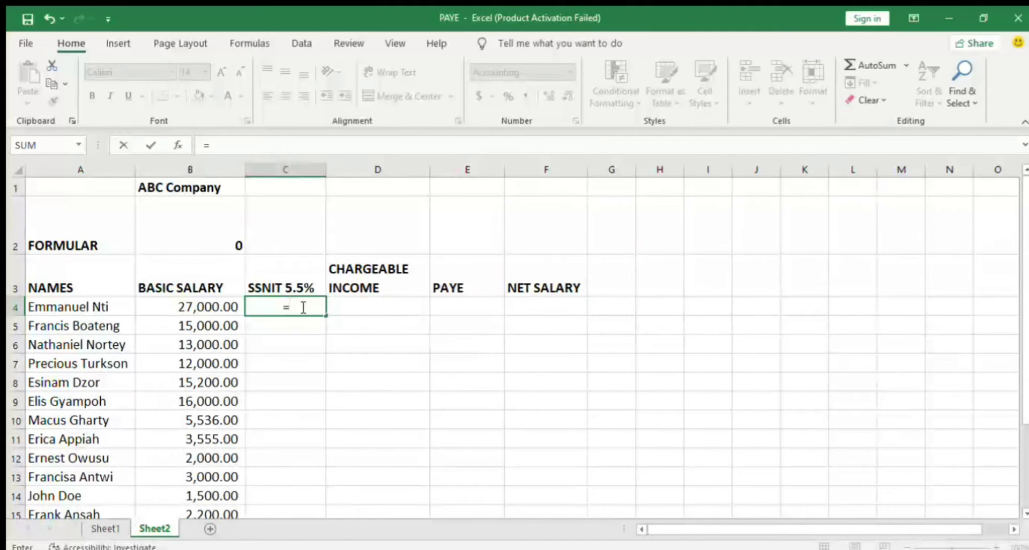
pyautogui.click(211, 307)
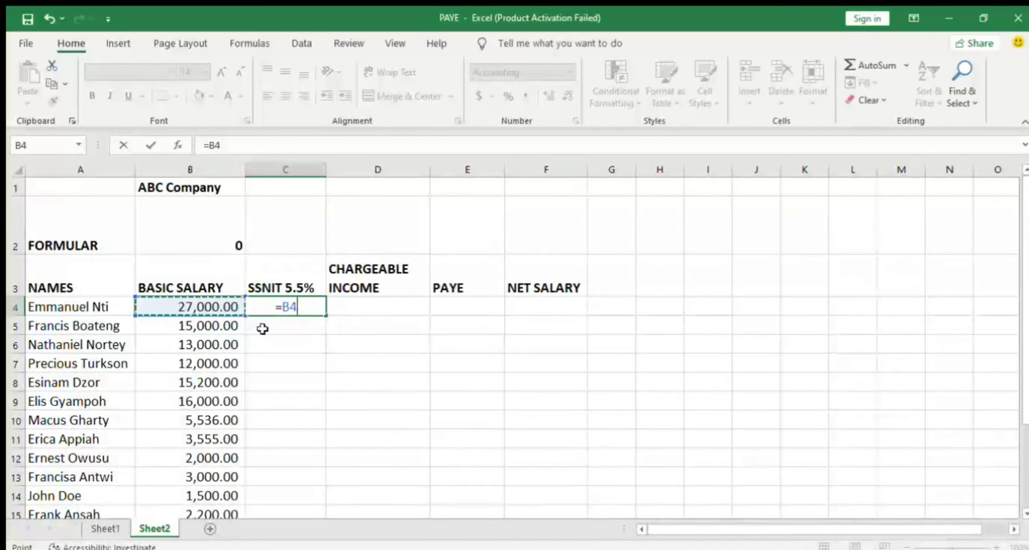
pyautogui.write('*')
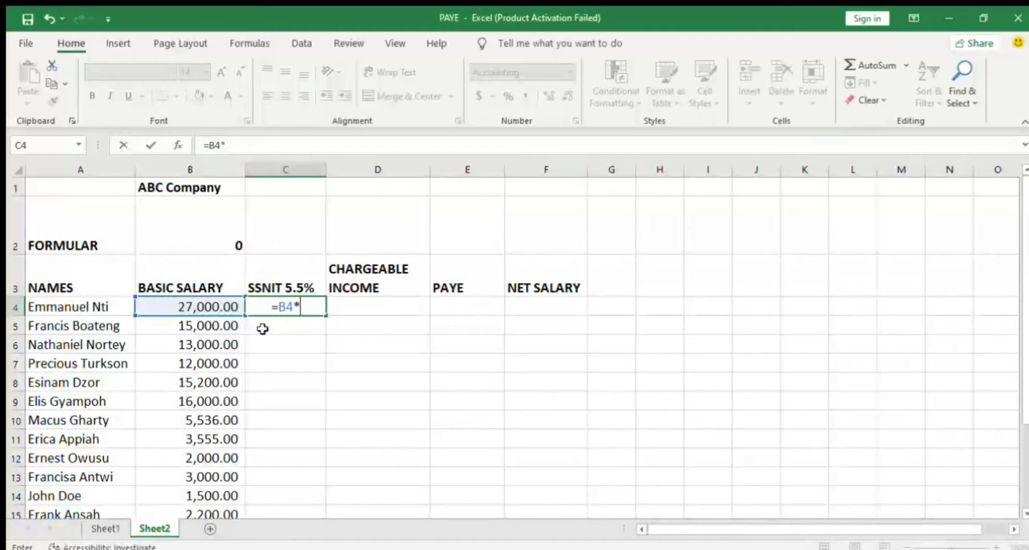
pyautogui.write('5.5')
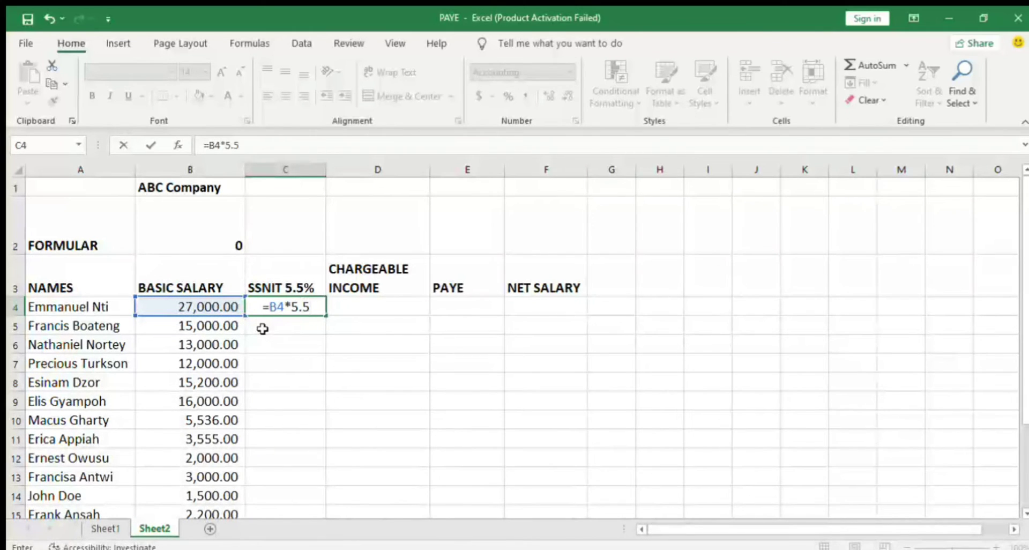
pyautogui.write('%')
pyautogui.press('Return')
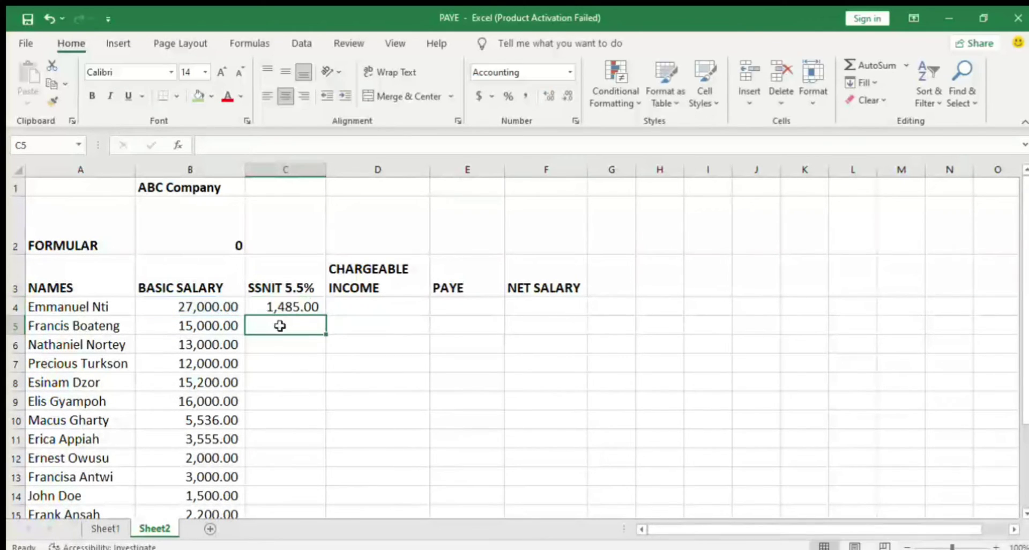
# Fill the SSNIT formula from C4 down to the last employee in row 21
pyautogui.click(298, 306)
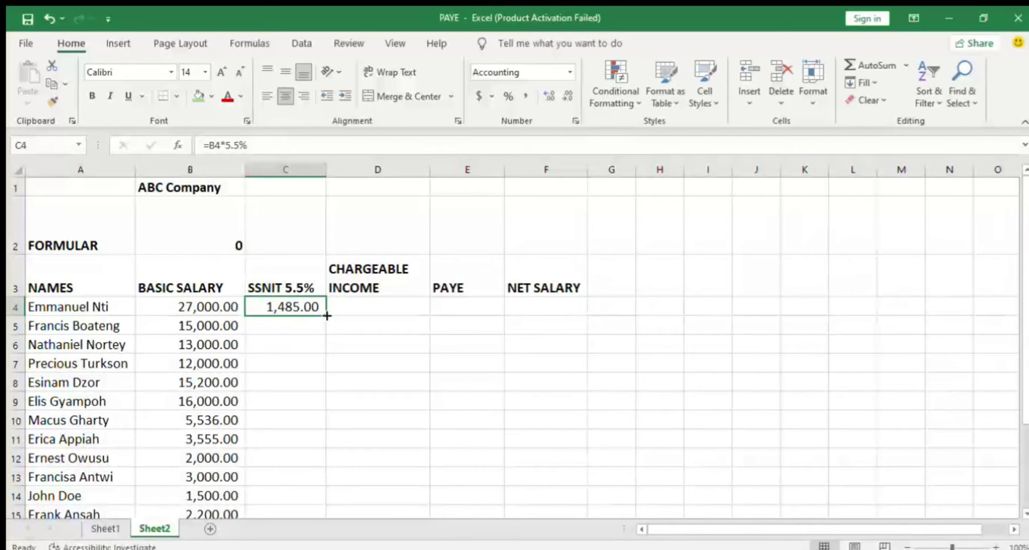
pyautogui.moveTo(327, 316); pyautogui.dragTo(310, 441)
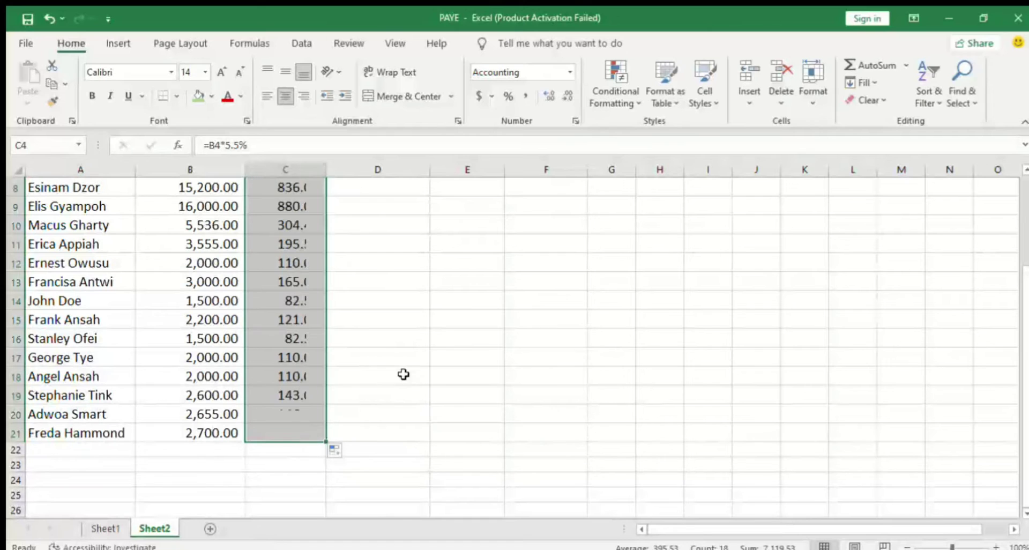
pyautogui.scroll(3, 407, 371)
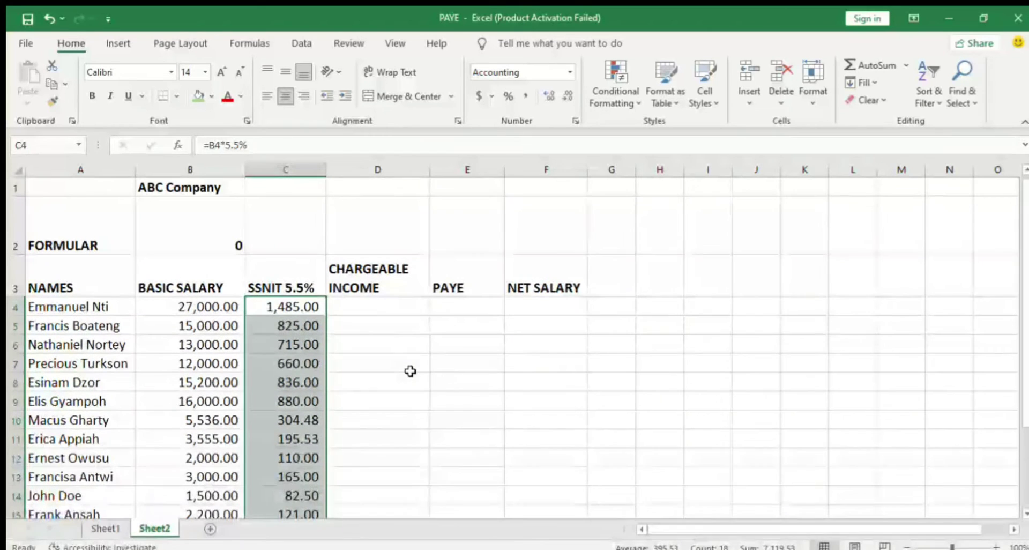
# Calculate the first employee's chargeable income in D4 with the formula =B4-C4
pyautogui.click(367, 305)
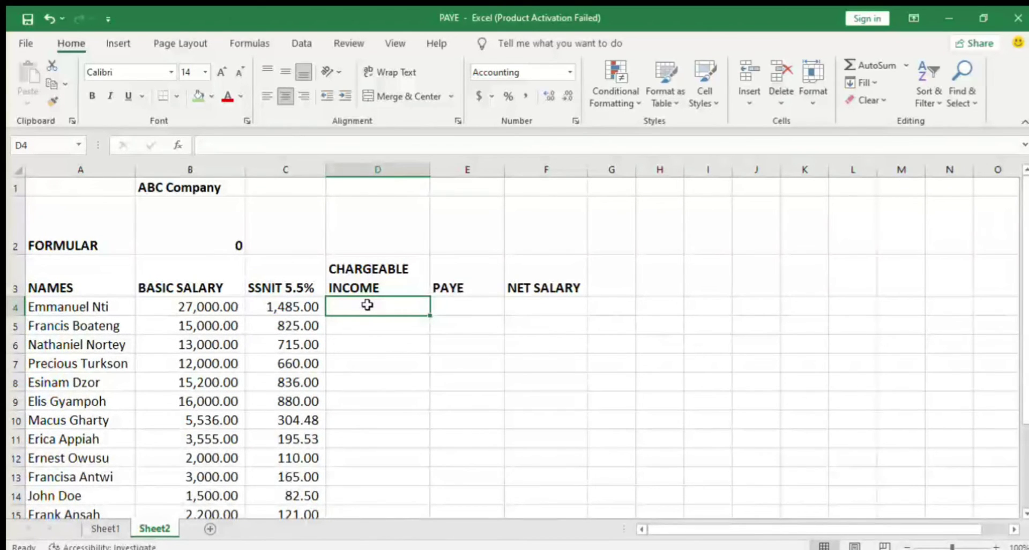
pyautogui.write('=')
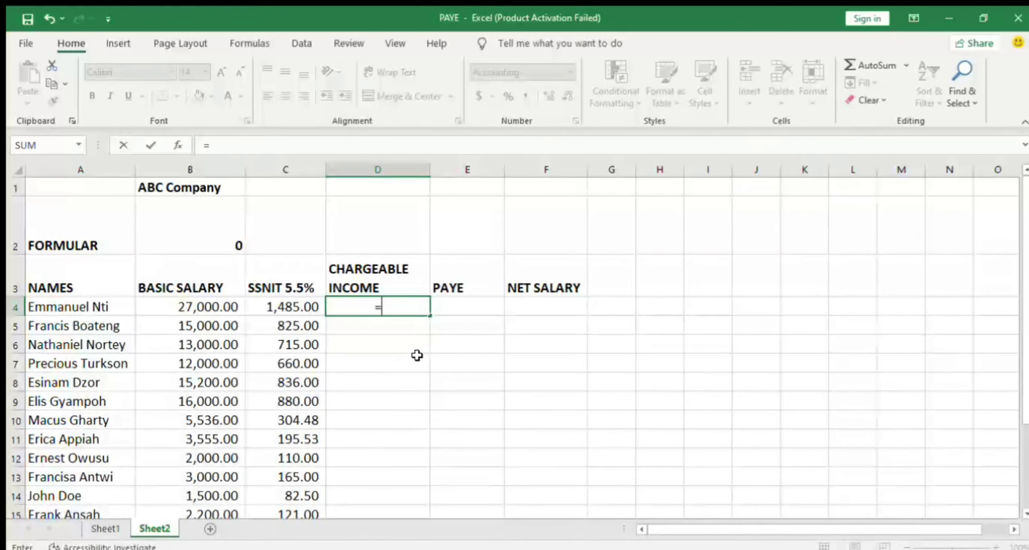
pyautogui.click(213, 309)
pyautogui.write('-')
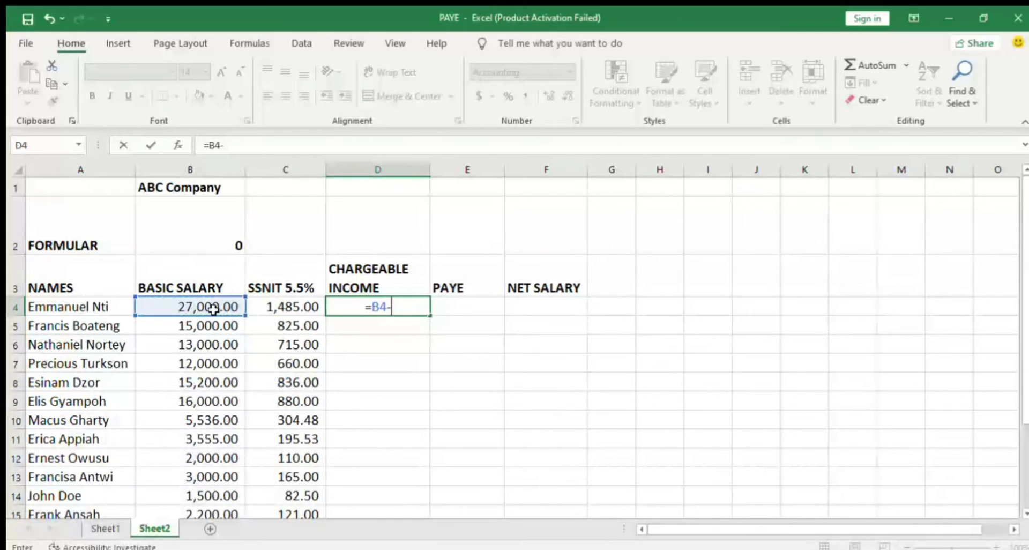
pyautogui.click(275, 307)
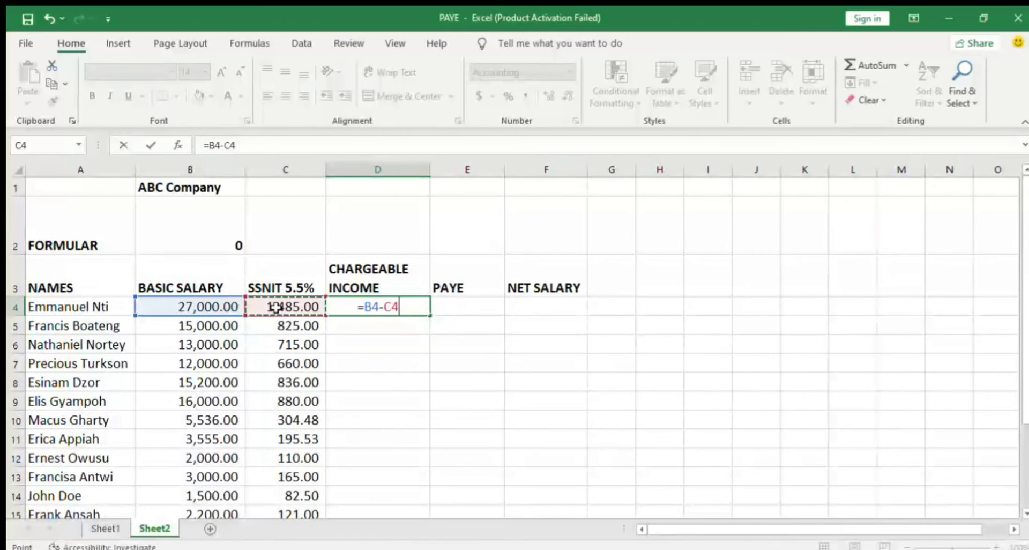
pyautogui.press('Return')
# Fill the chargeable income formula from D4 down to the last employee in row 21
pyautogui.click(423, 304)
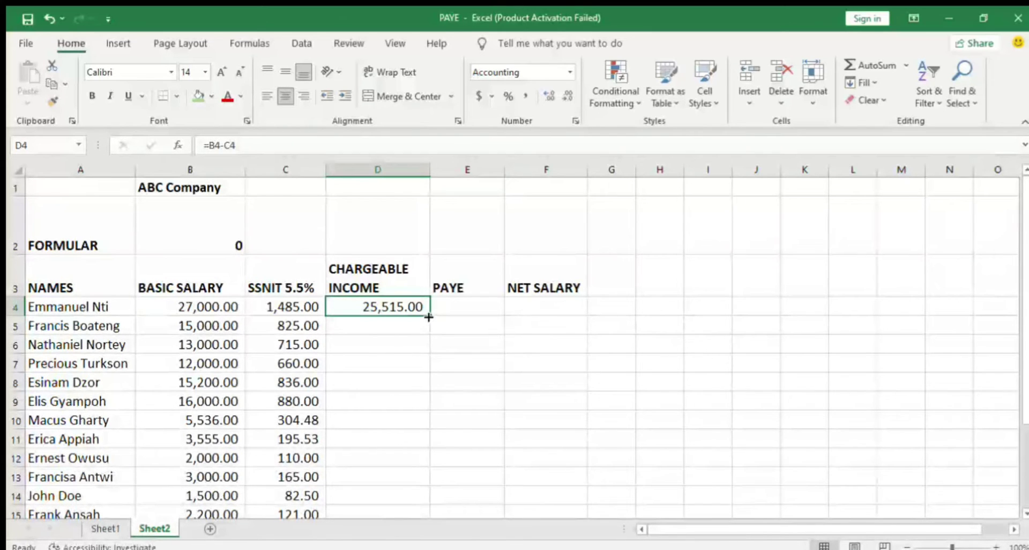
pyautogui.moveTo(429, 317); pyautogui.dragTo(429, 482)
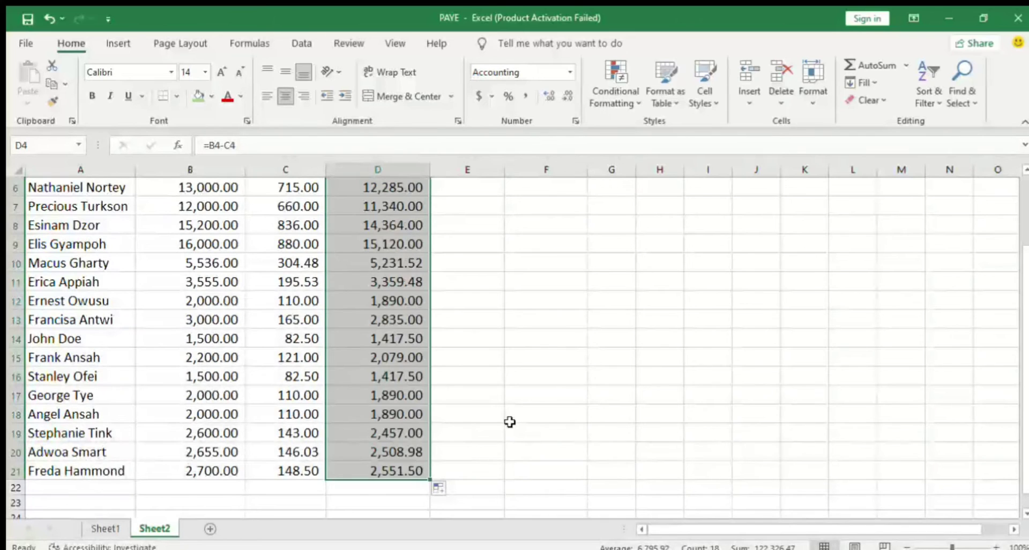
pyautogui.scroll(1, 510, 421)
pyautogui.scroll(2, 510, 421)
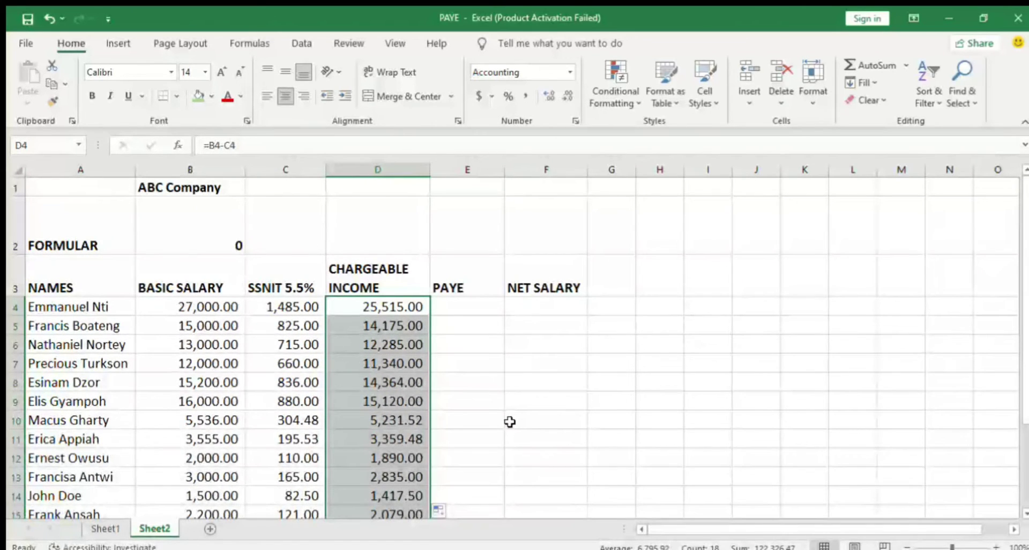
# Copy the full text of the nested IF PAYE formula from H2 on Sheet1, leaving the original cell as it is
pyautogui.click(468, 306)
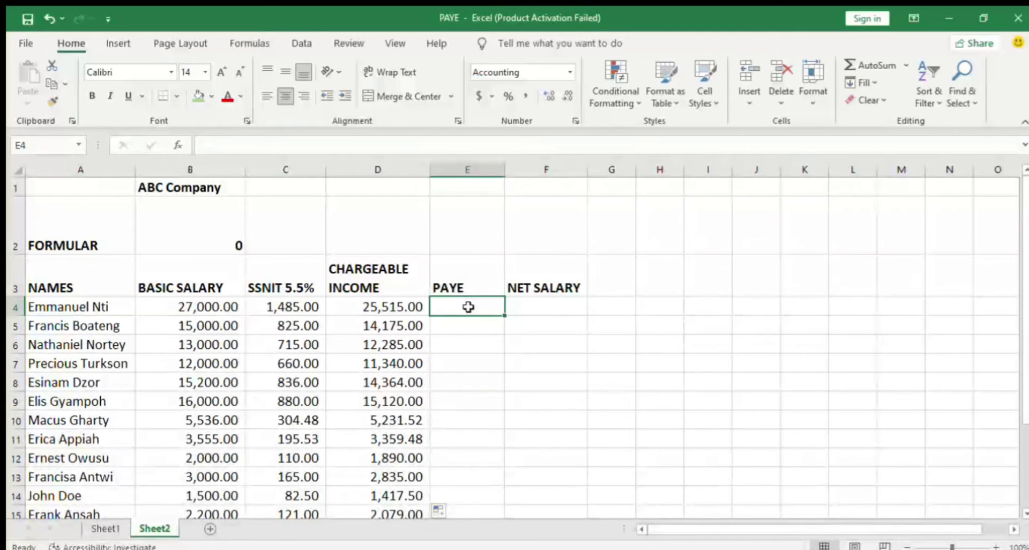
pyautogui.click(103, 529)
pyautogui.click(645, 226)
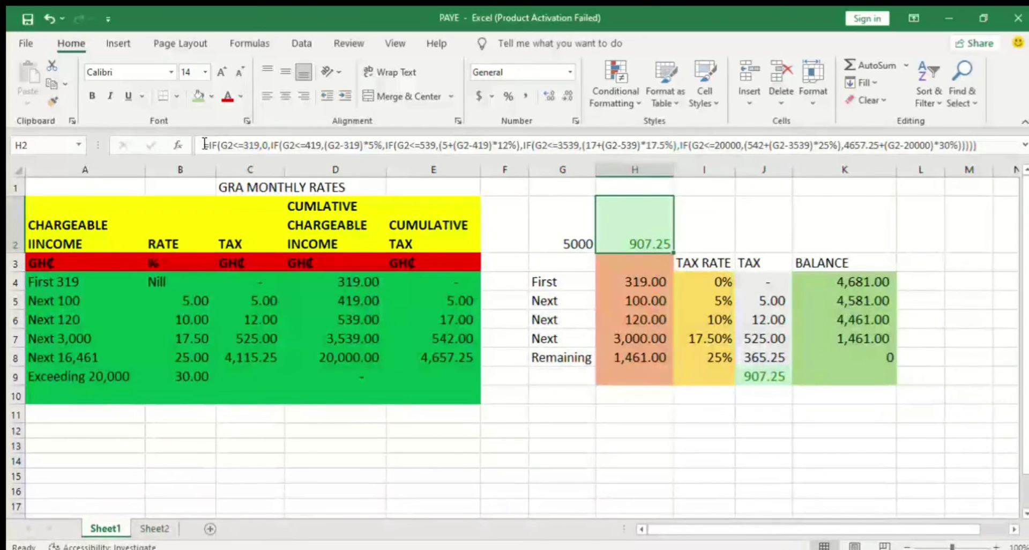
pyautogui.moveTo(204, 143); pyautogui.dragTo(922, 169)
pyautogui.moveTo(1006, 167); pyautogui.dragTo(1005, 166)
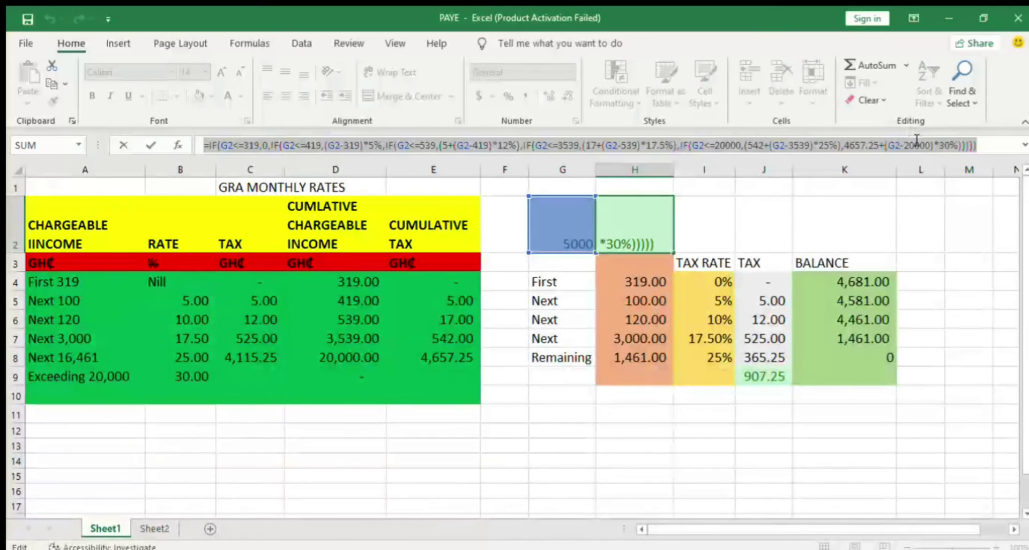
pyautogui.click(915, 144)
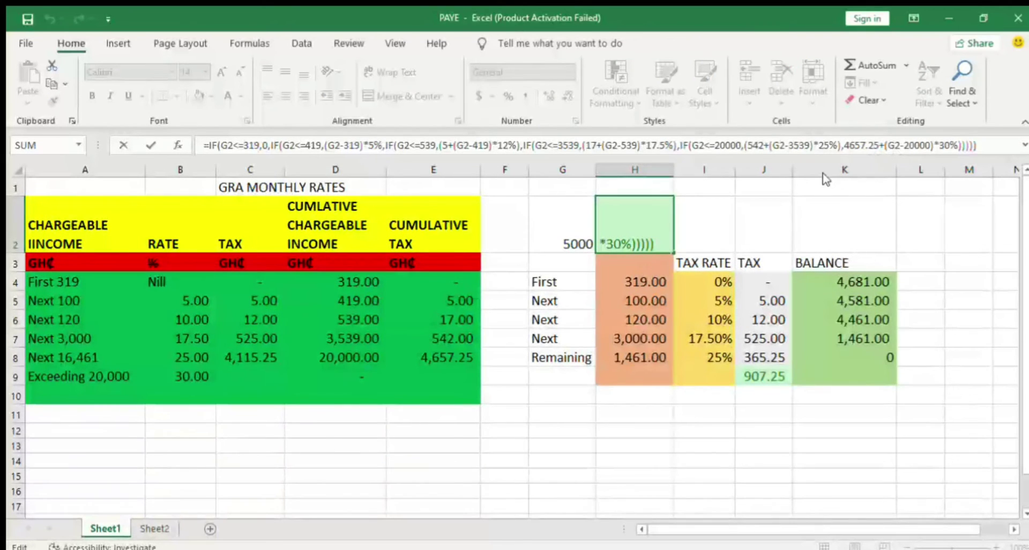
pyautogui.hotkey('ctrl', 'a')
pyautogui.hotkey('ctrl', 'c')
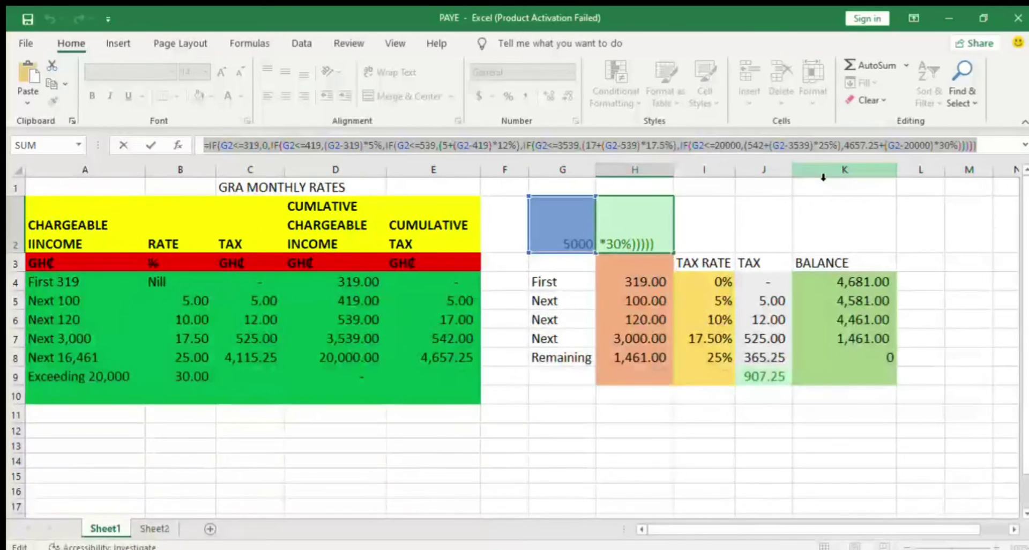
pyautogui.click(164, 528)
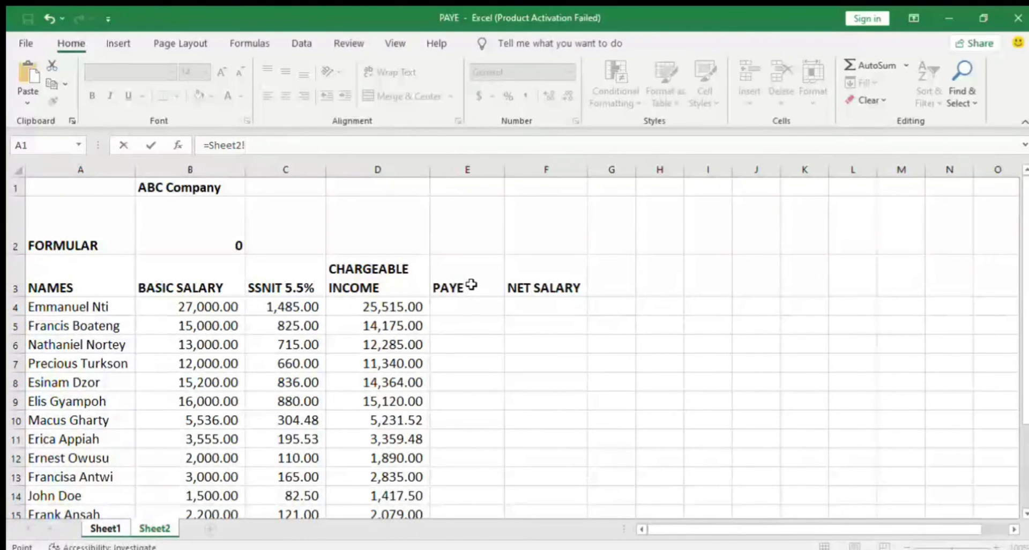
pyautogui.press('Escape')
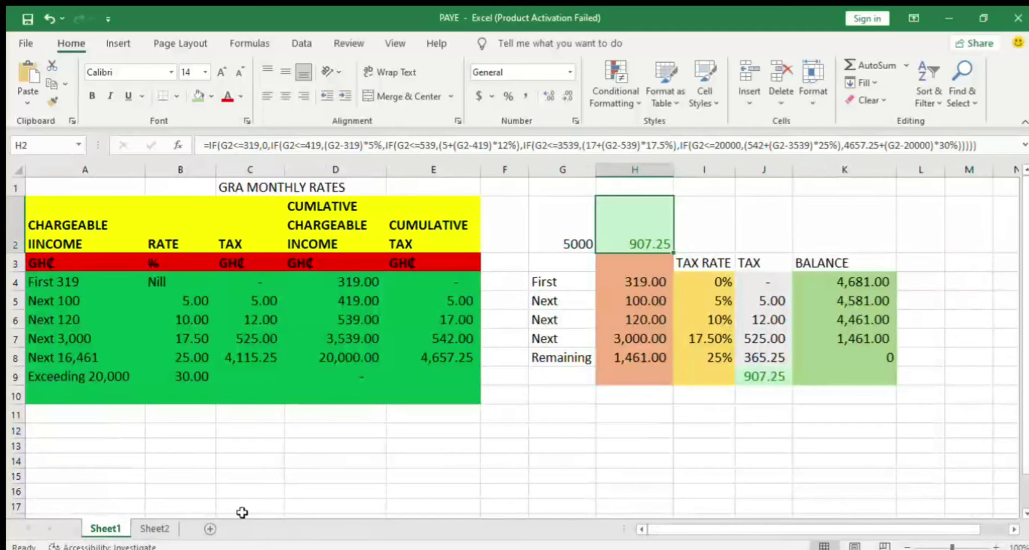
# Paste the copied nested IF formula into PAYE cell E4 on Sheet2, commit it and check it against the chargeable income in D4
pyautogui.click(154, 528)
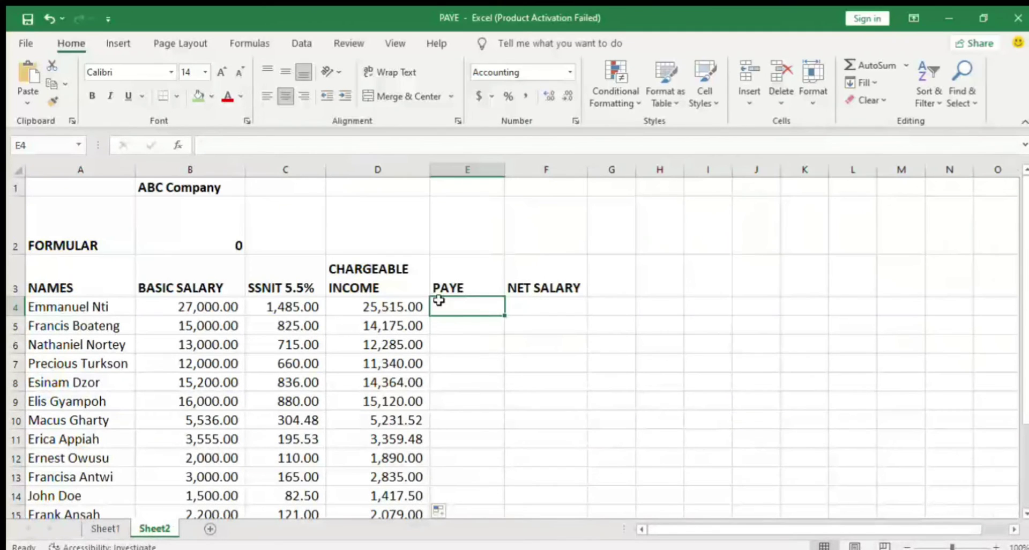
pyautogui.click(210, 146)
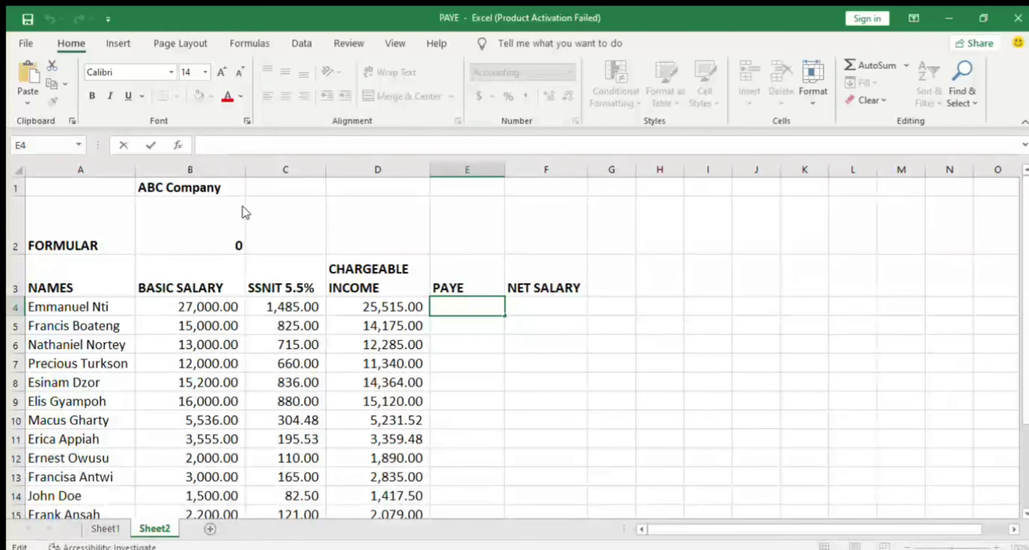
pyautogui.hotkey('ctrl', 'v')
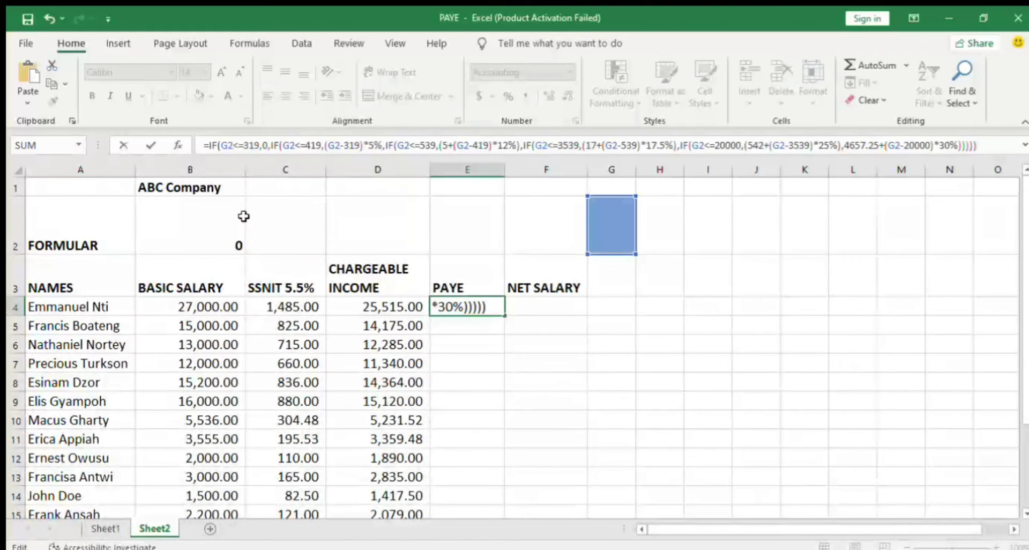
pyautogui.press('Return')
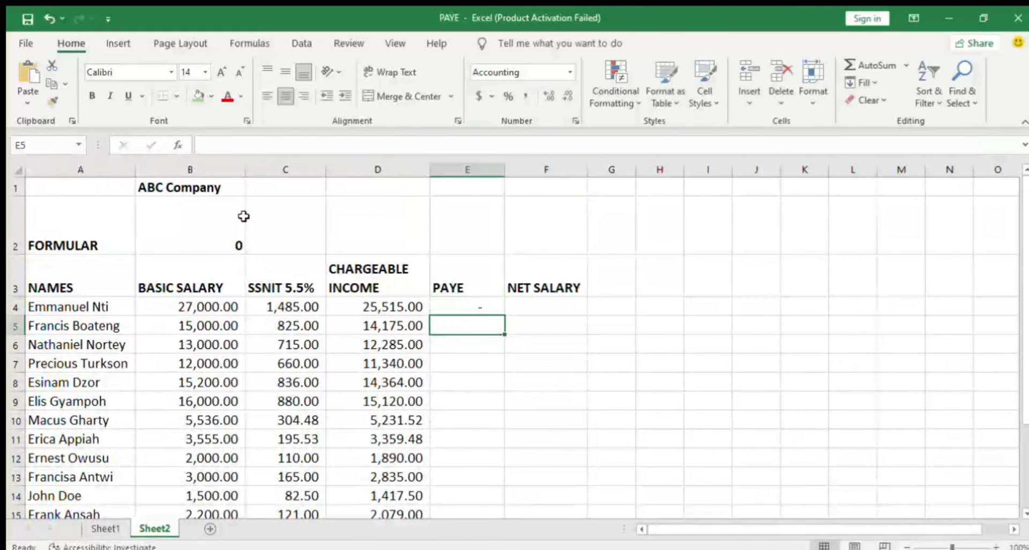
pyautogui.click(474, 311)
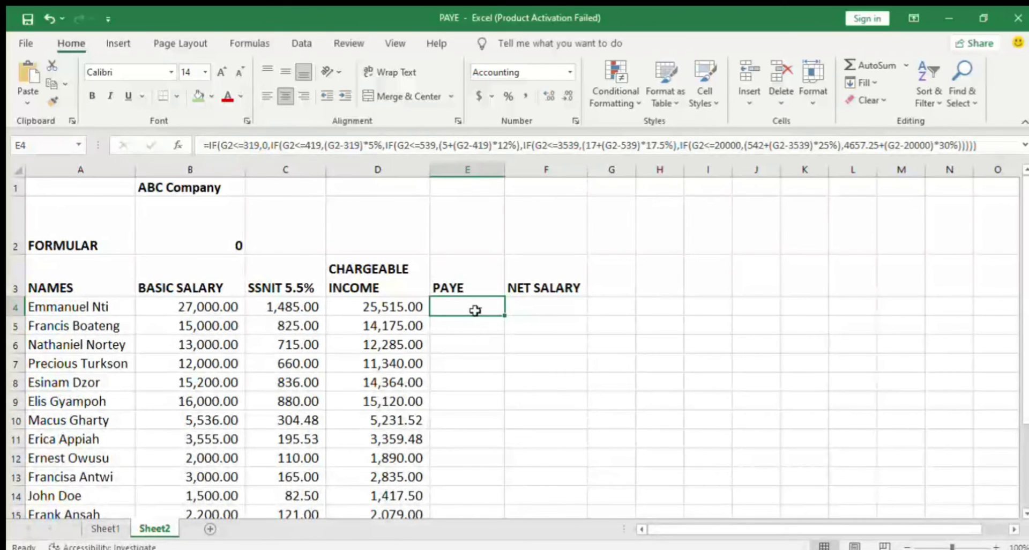
pyautogui.click(386, 308)
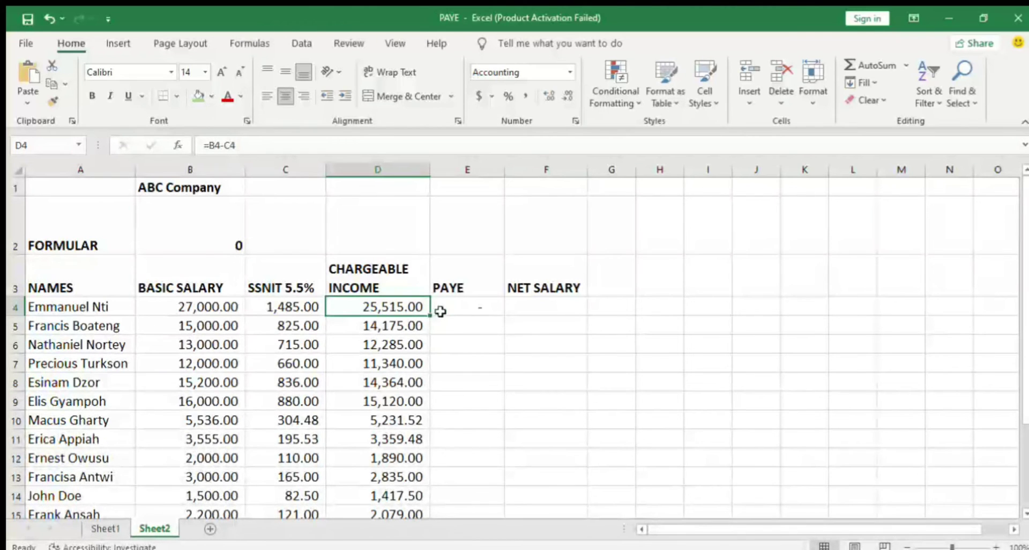
# Edit the PAYE formula in E4 so that its first test, <=319, refers to chargeable income cell D4
pyautogui.click(464, 307)
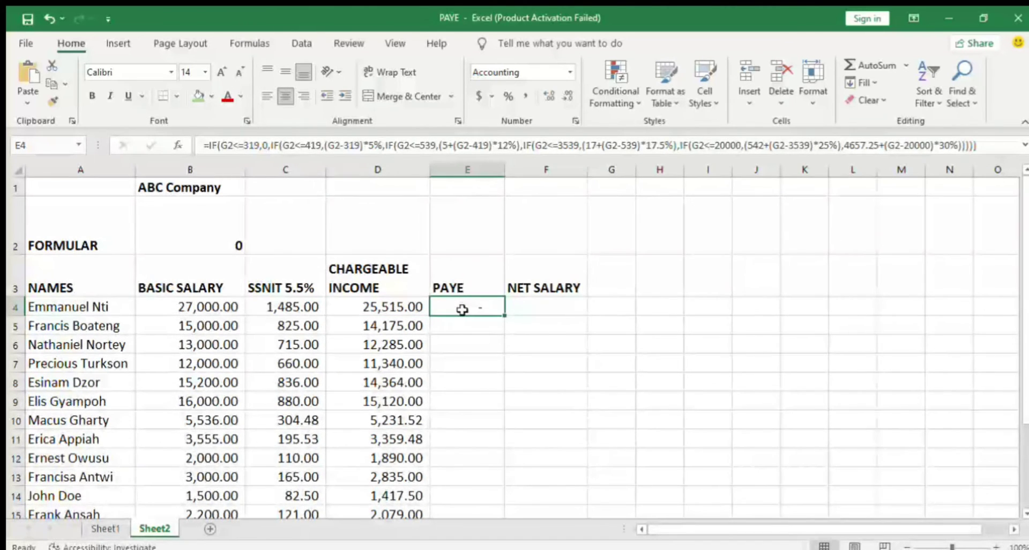
pyautogui.click(233, 148)
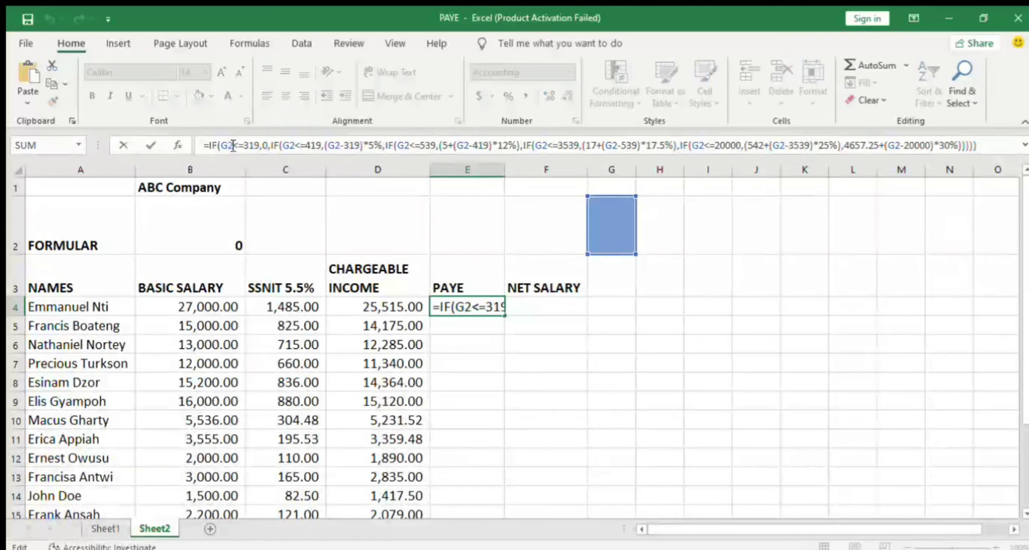
pyautogui.doubleClick(233, 145)
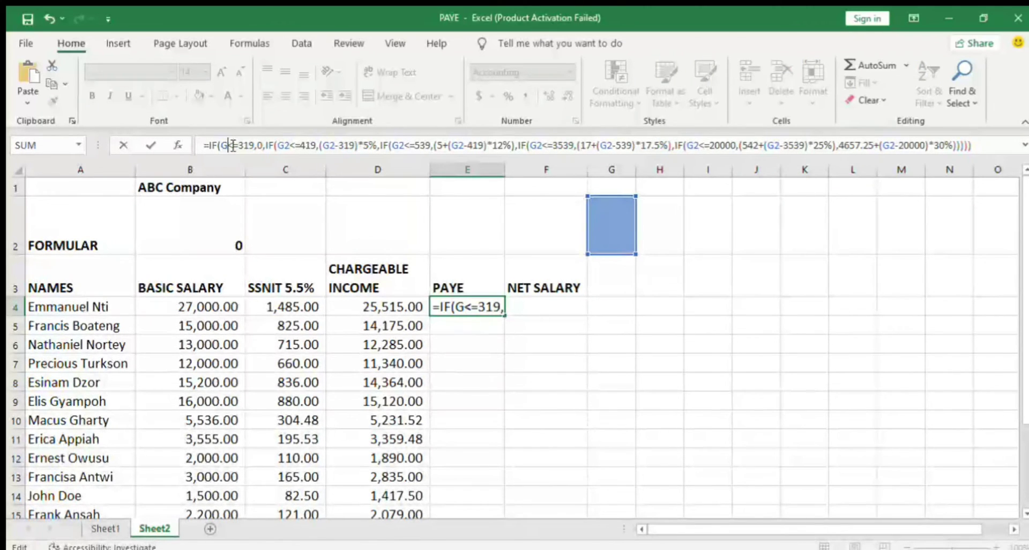
pyautogui.press('BackSpace')
pyautogui.write('d')
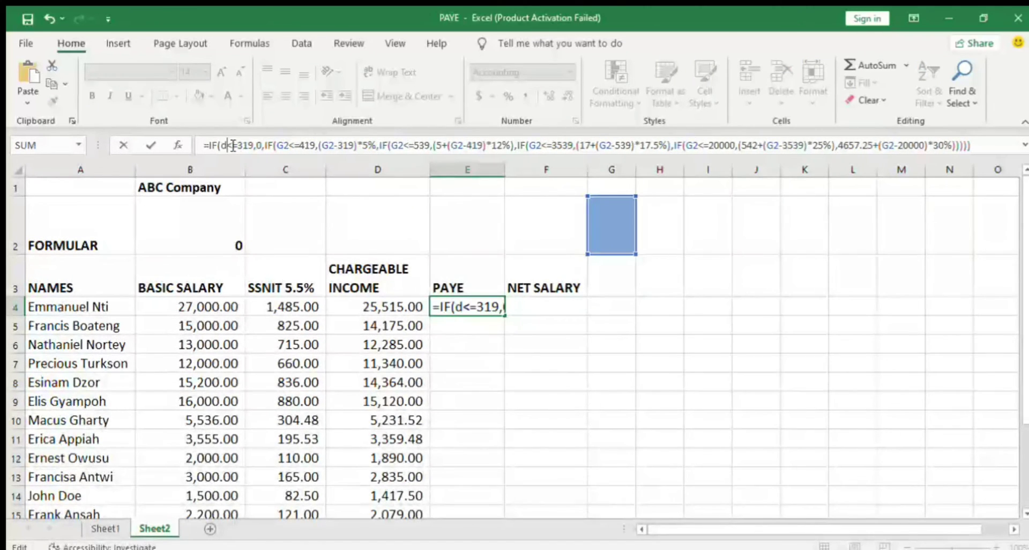
pyautogui.write('4')
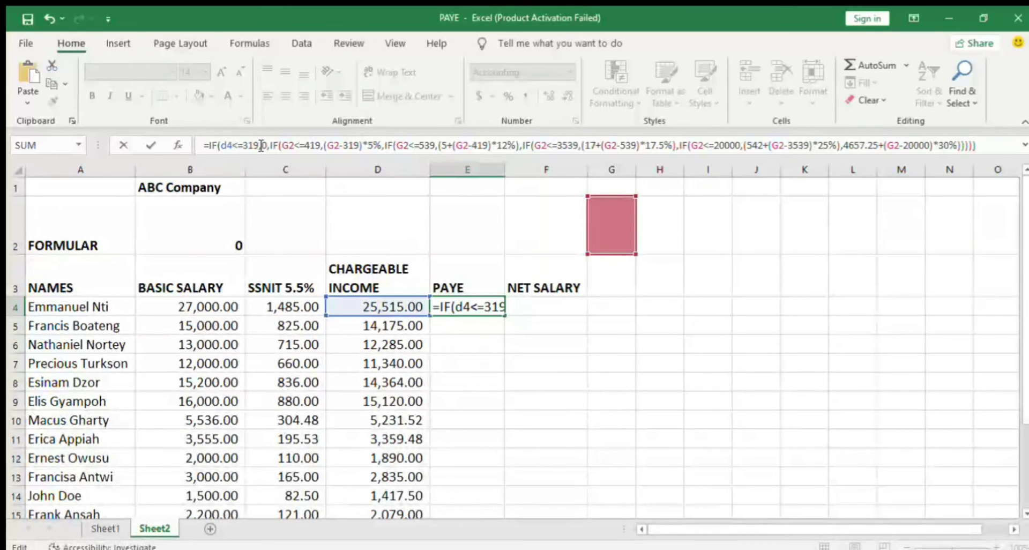
# Point the <=419 test and its 5% calculation in the E4 formula to D4, giving (D4-319)*5%
pyautogui.click(295, 145)
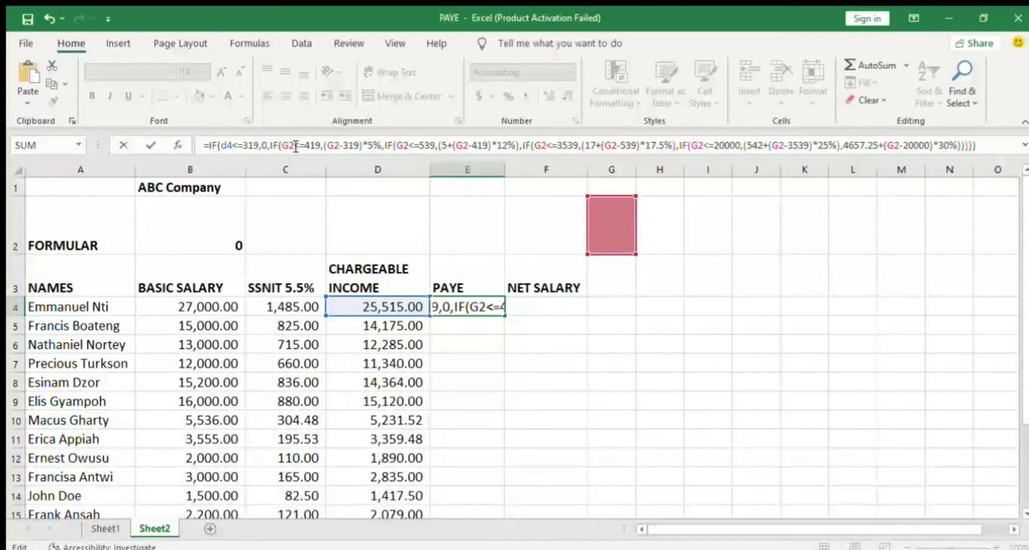
pyautogui.doubleClick(295, 145)
pyautogui.press('BackSpace')
pyautogui.write('D4')
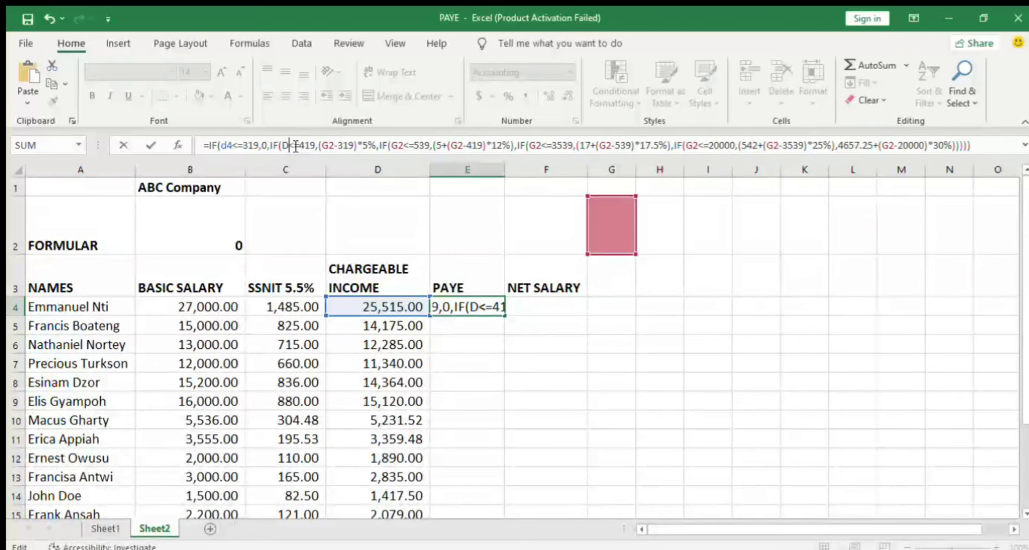
pyautogui.click(339, 150)
pyautogui.press('BackSpace')
pyautogui.press('BackSpace')
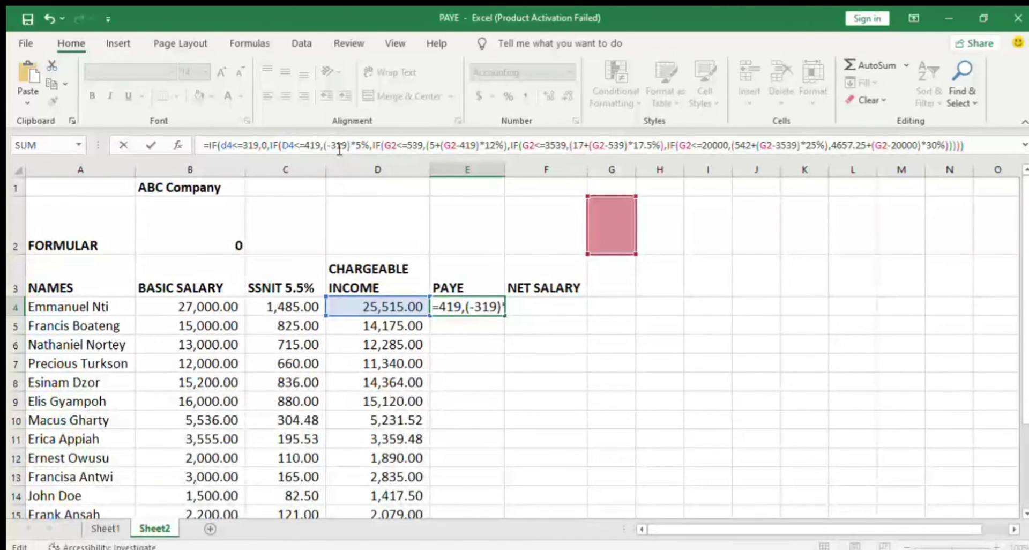
pyautogui.write('D4')
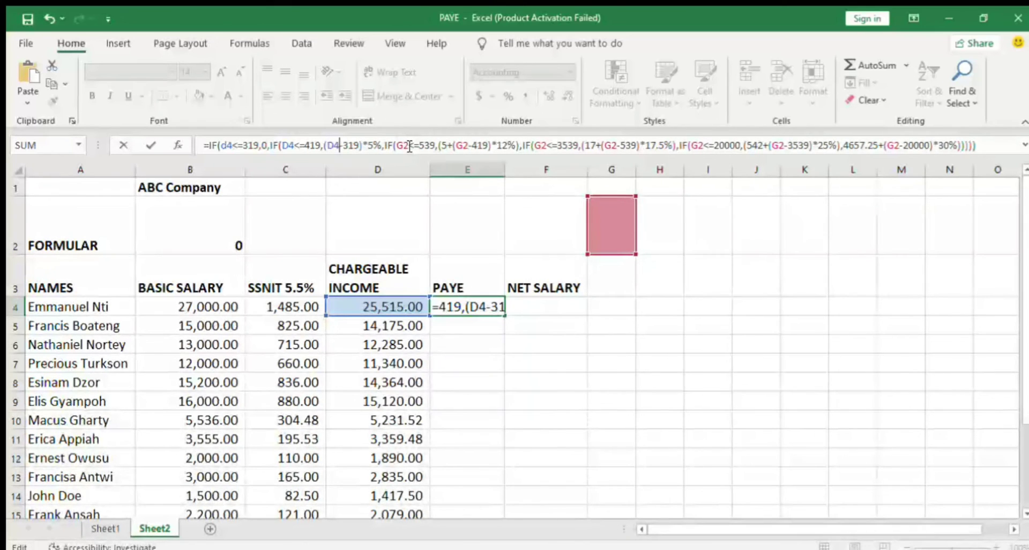
# Change the <=539 test and its 12% calculation in the E4 formula to use D4, giving 5+(D4-419)*12%
pyautogui.click(409, 146)
pyautogui.press('BackSpace')
pyautogui.press('BackSpace')
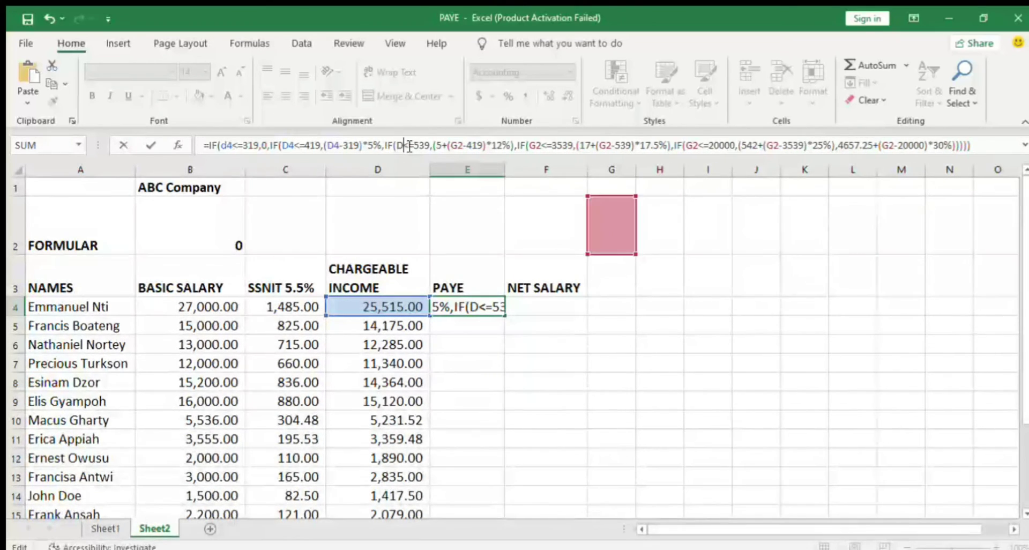
pyautogui.write('D4')
pyautogui.click(468, 146)
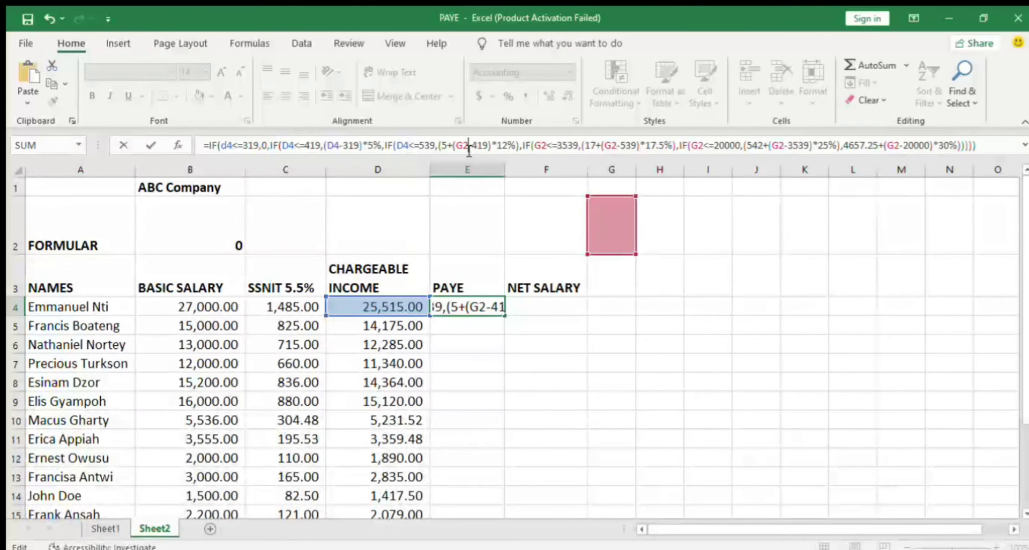
pyautogui.press('BackSpace')
pyautogui.press('BackSpace')
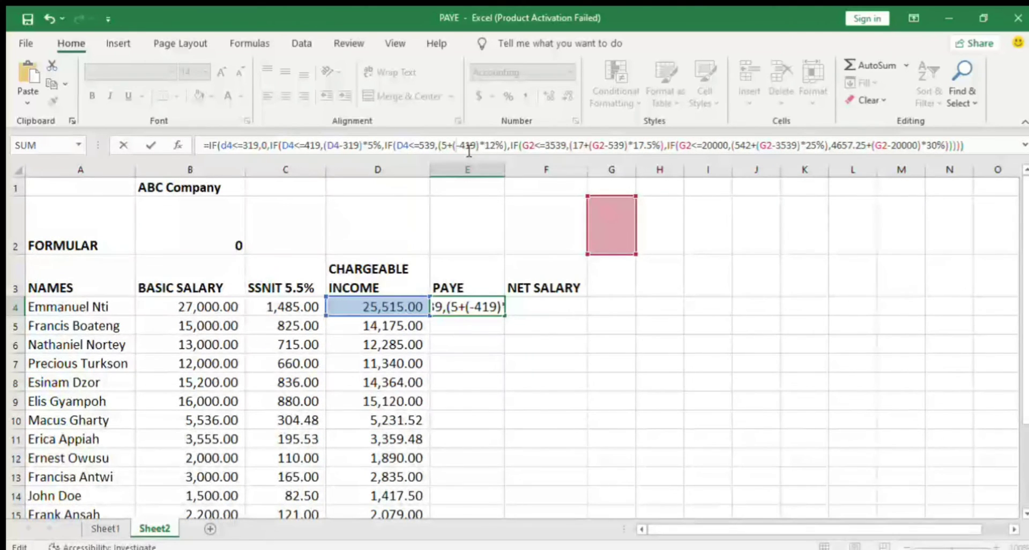
pyautogui.write('D4')
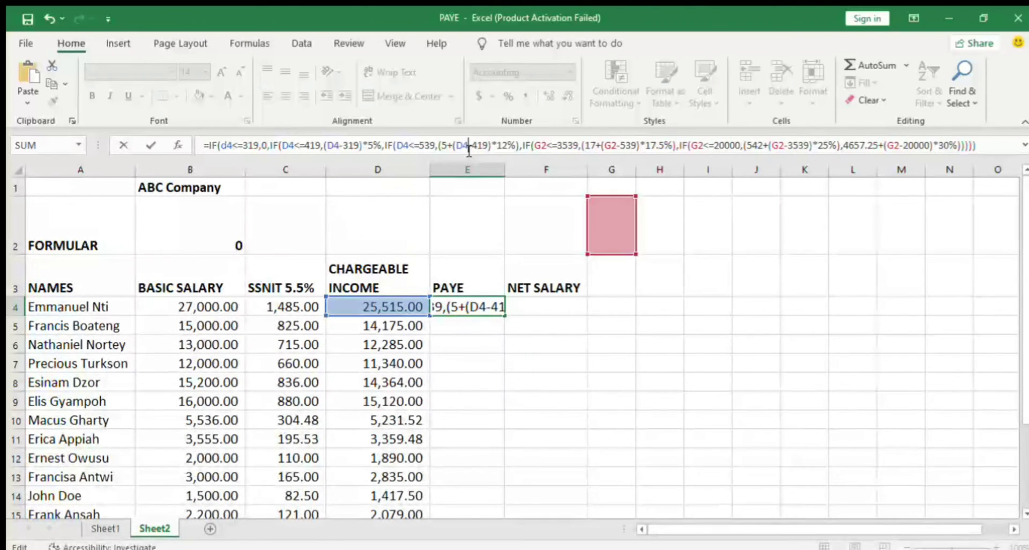
# Change the <=3539 test and its 17.5% calculation in the E4 formula to use D4, giving 17+(D4-539)*17.5%
pyautogui.click(545, 146)
pyautogui.press('BackSpace')
pyautogui.press('BackSpace')
pyautogui.write('D4')
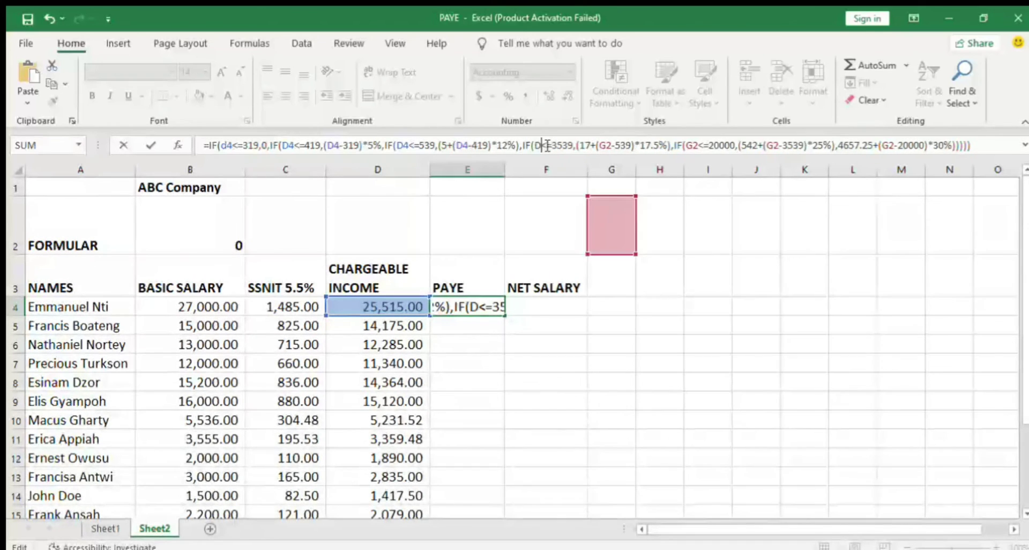
pyautogui.click(618, 150)
pyautogui.press('BackSpace')
pyautogui.press('BackSpace')
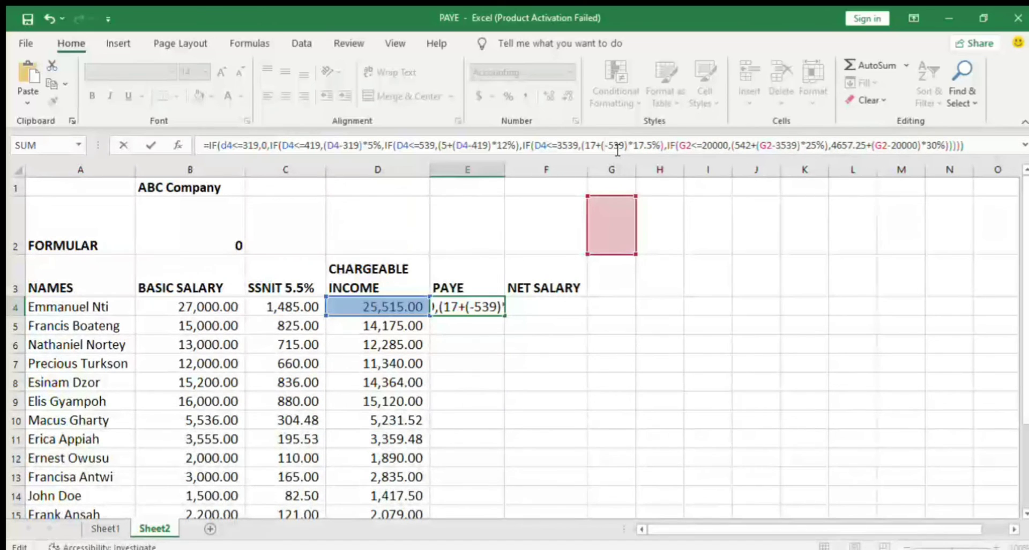
pyautogui.write('D4')
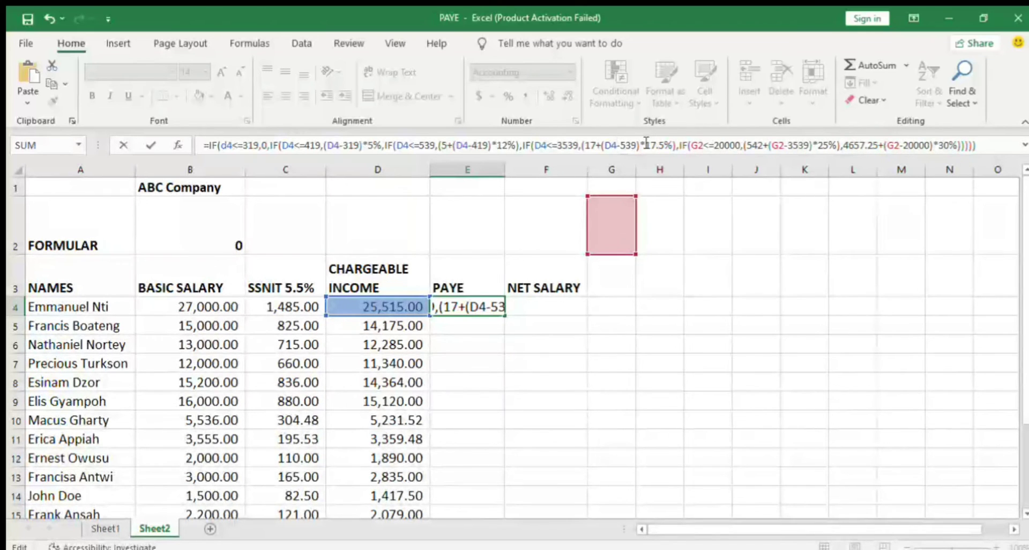
# Change the <=20000 test and its 25% calculation in the E4 formula to use D4, giving 542+(D4-3539)*25%
pyautogui.click(708, 146)
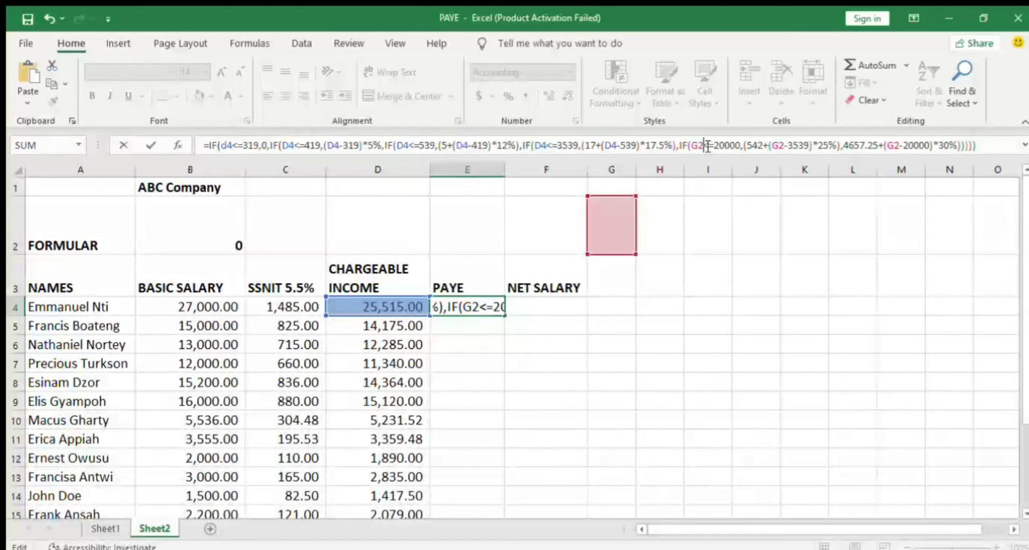
pyautogui.press('BackSpace')
pyautogui.press('BackSpace')
pyautogui.write('D')
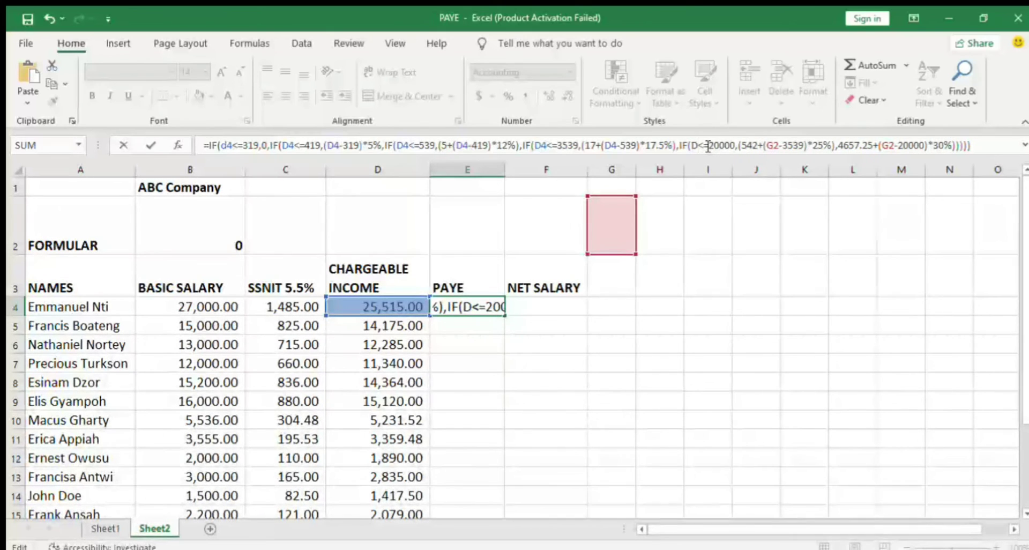
pyautogui.write('4')
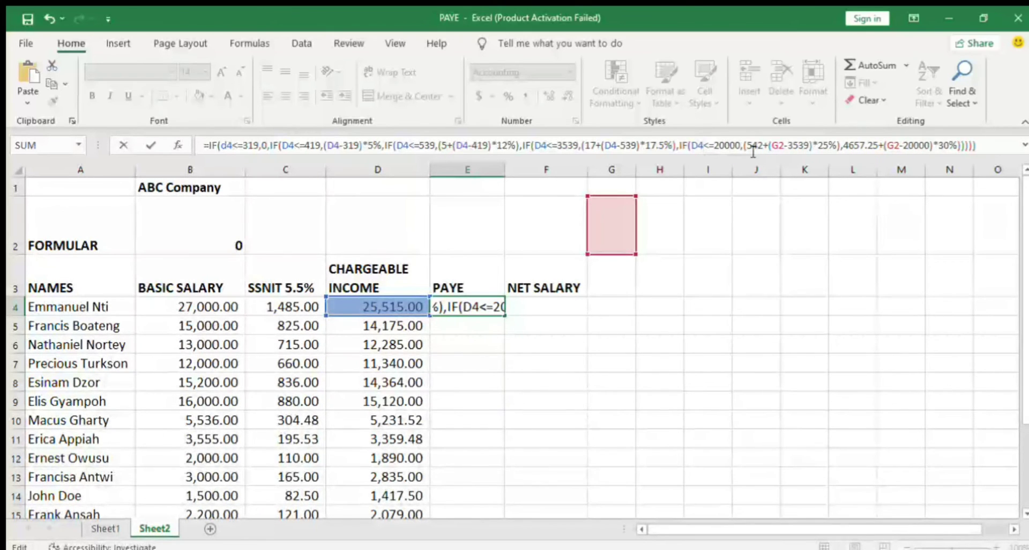
pyautogui.click(783, 149)
pyautogui.press('BackSpace')
pyautogui.press('BackSpace')
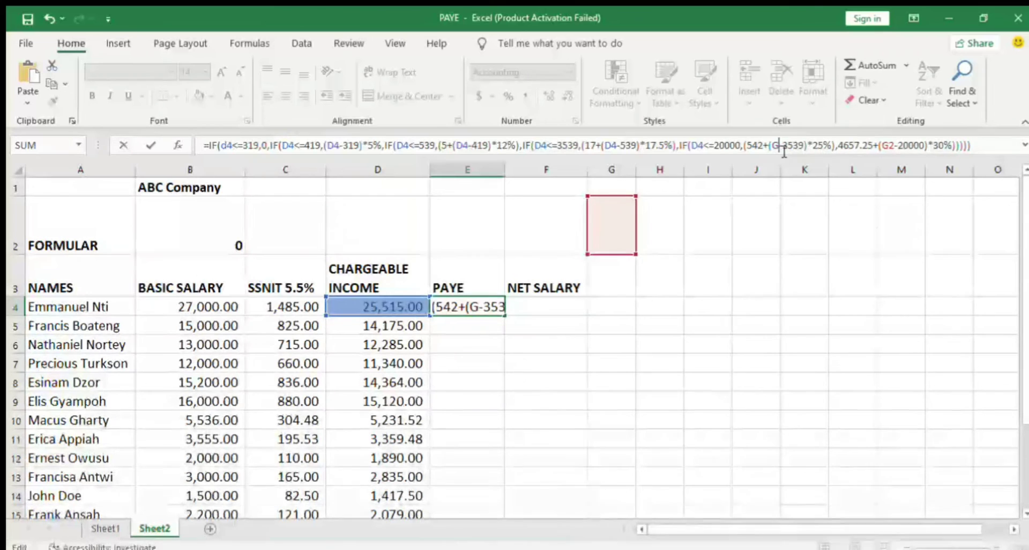
pyautogui.write('D4')
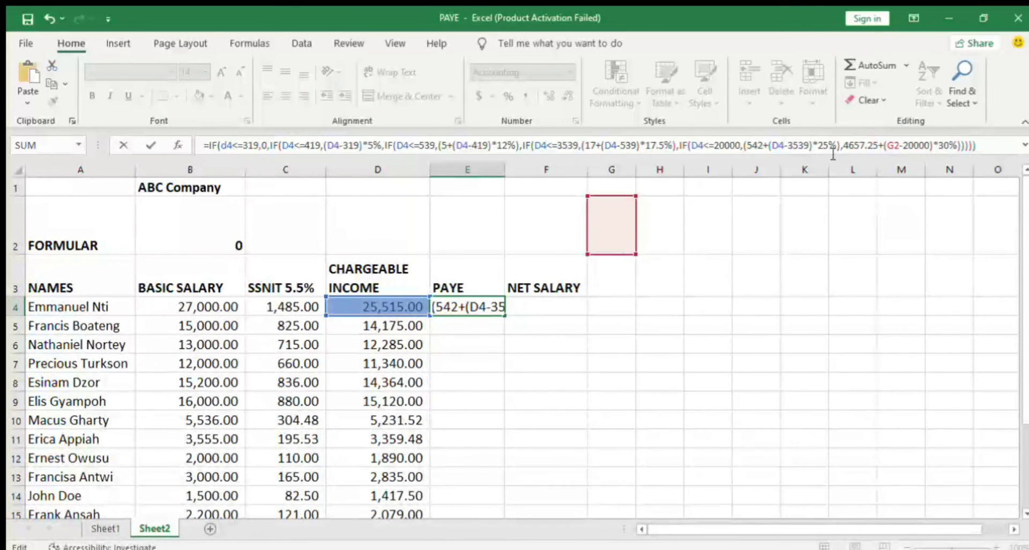
# Point the final 30% calculation in the E4 formula to D4, giving 4657.25+(D4-20000)*30%, and commit the formula
pyautogui.click(900, 146)
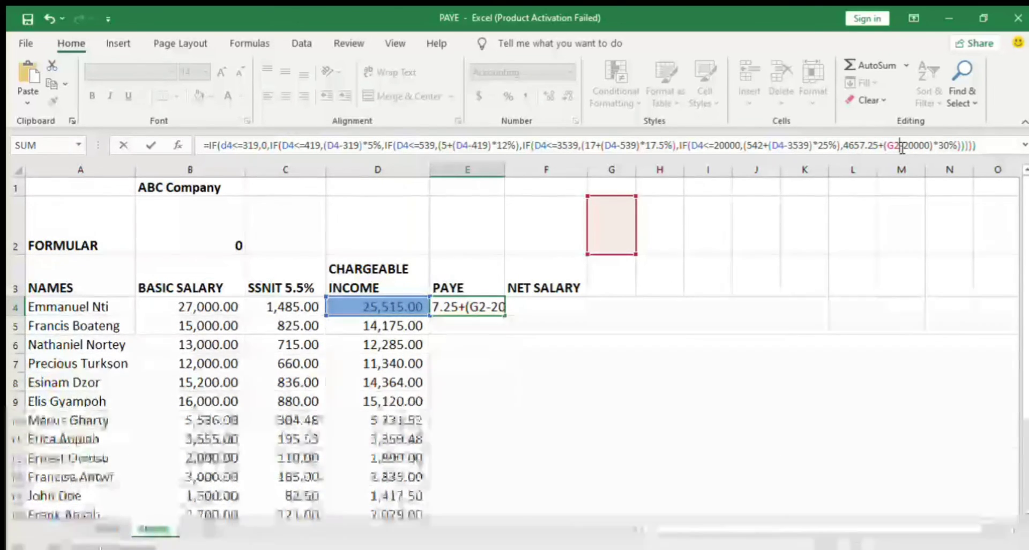
pyautogui.press('BackSpace')
pyautogui.press('BackSpace')
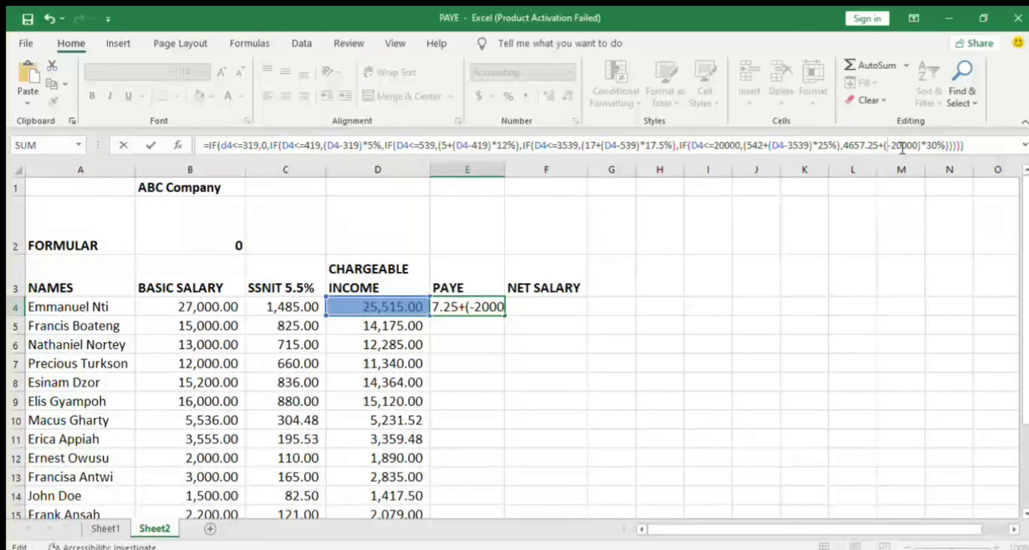
pyautogui.write('D4')
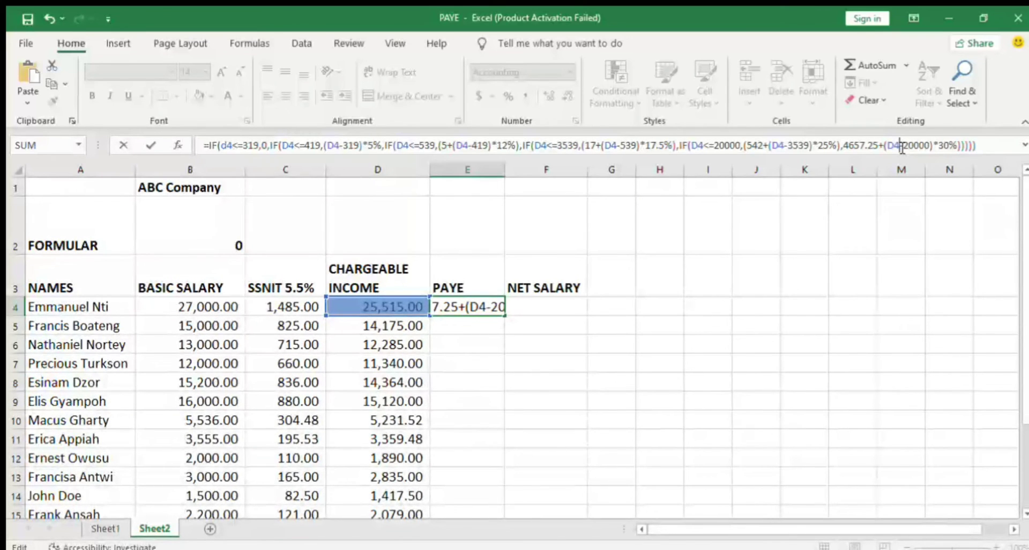
pyautogui.press('Return')
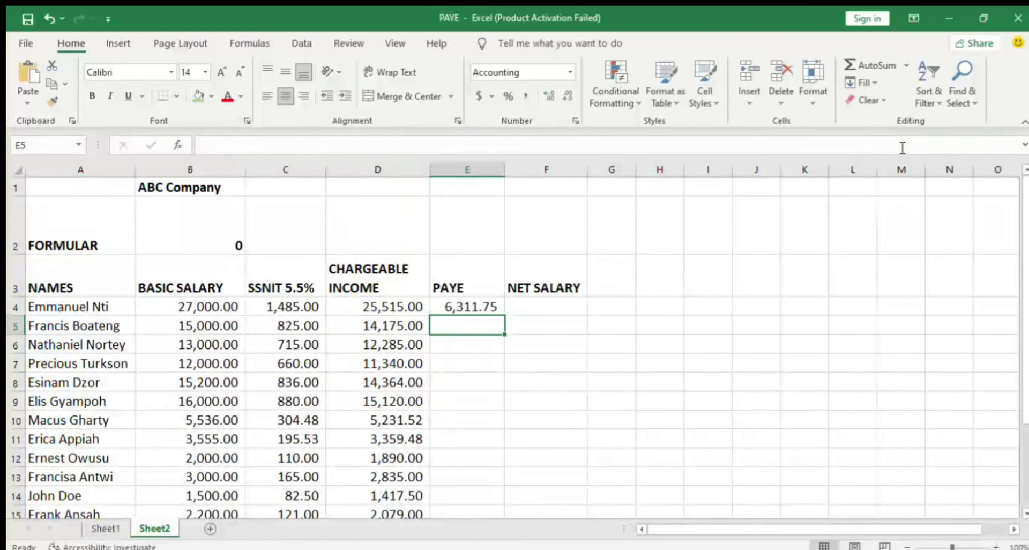
# Fill the PAYE formula from E4 down to the last employee in row 21
pyautogui.click(498, 307)
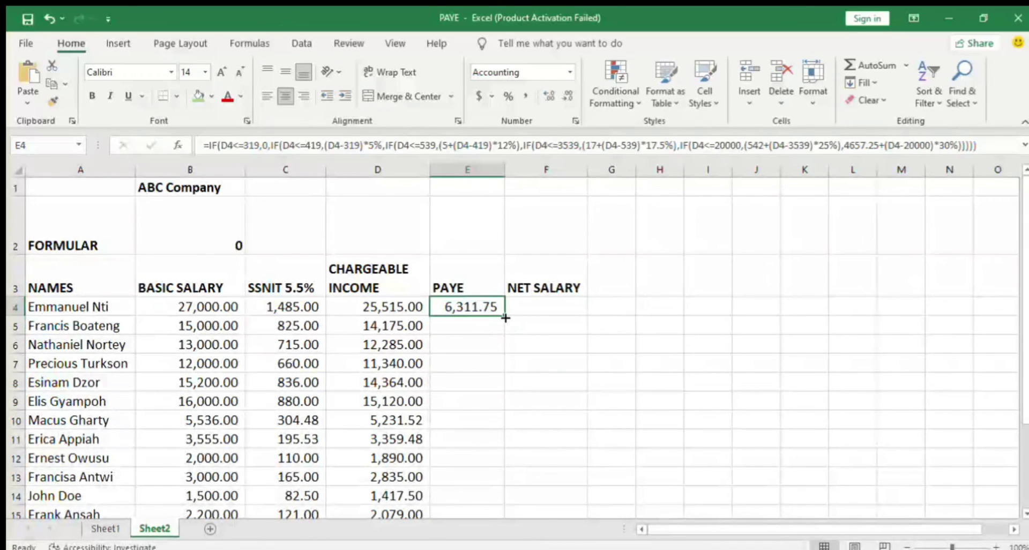
pyautogui.moveTo(502, 315); pyautogui.dragTo(492, 437)
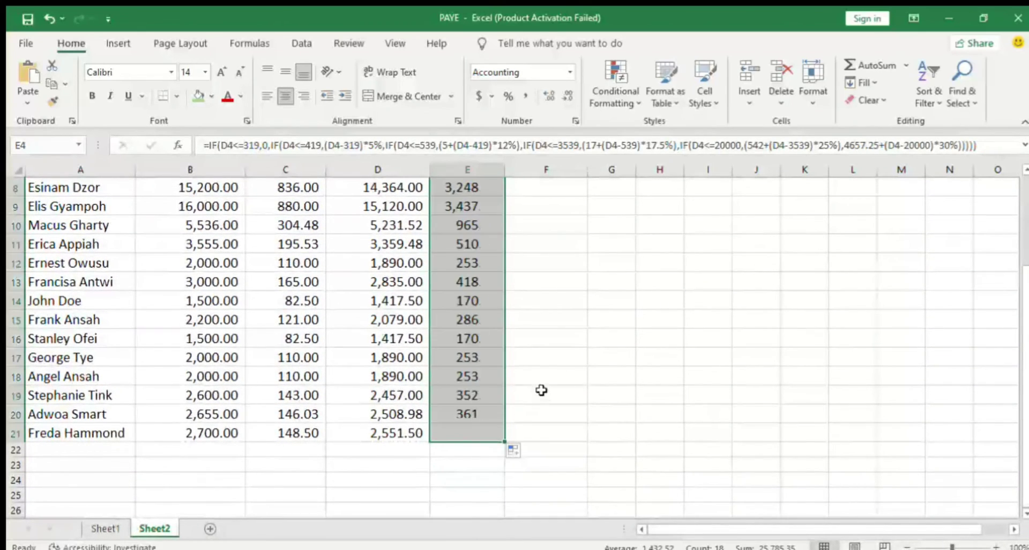
pyautogui.scroll(3, 555, 379)
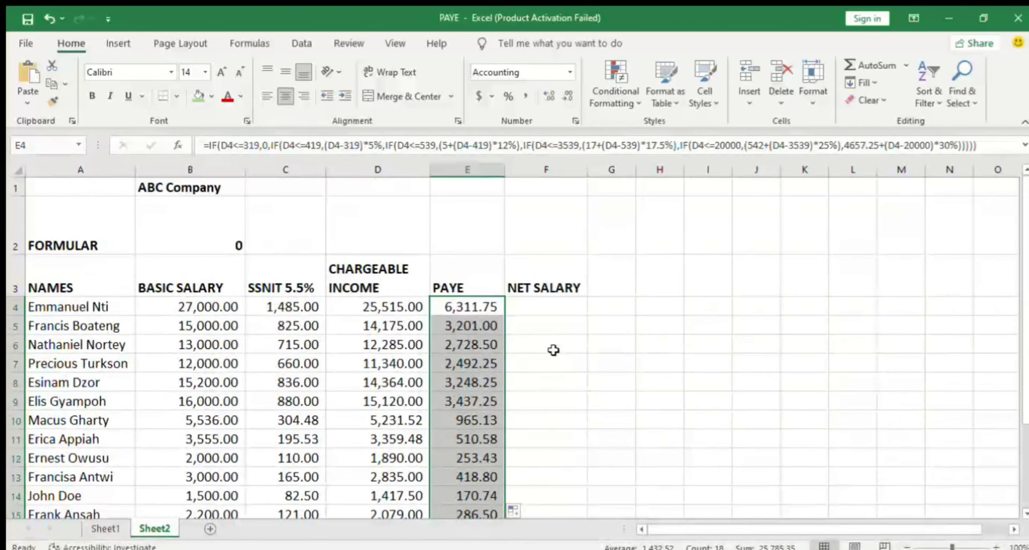
# Calculate the first employee's net salary in F4 with the formula =D4-E4
pyautogui.click(547, 309)
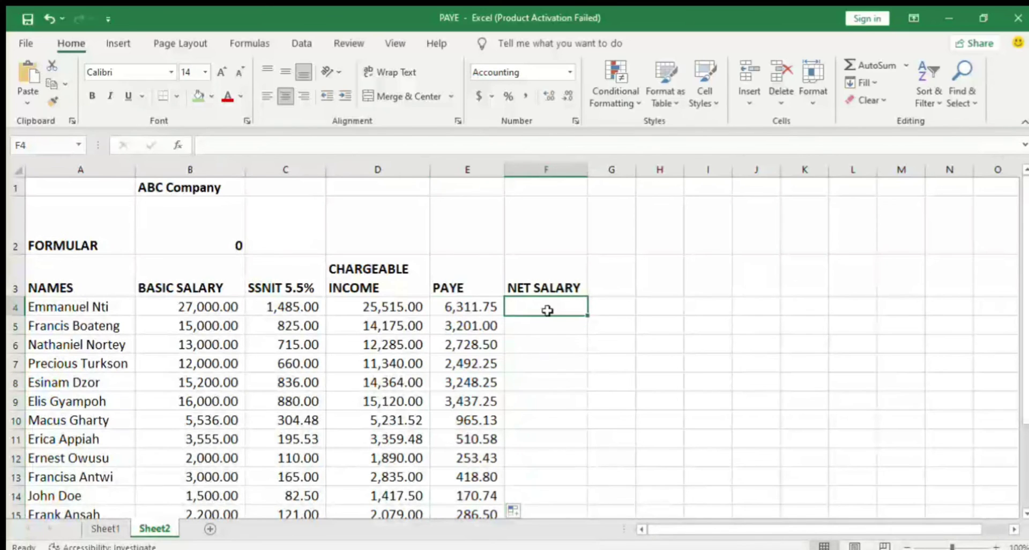
pyautogui.write('=')
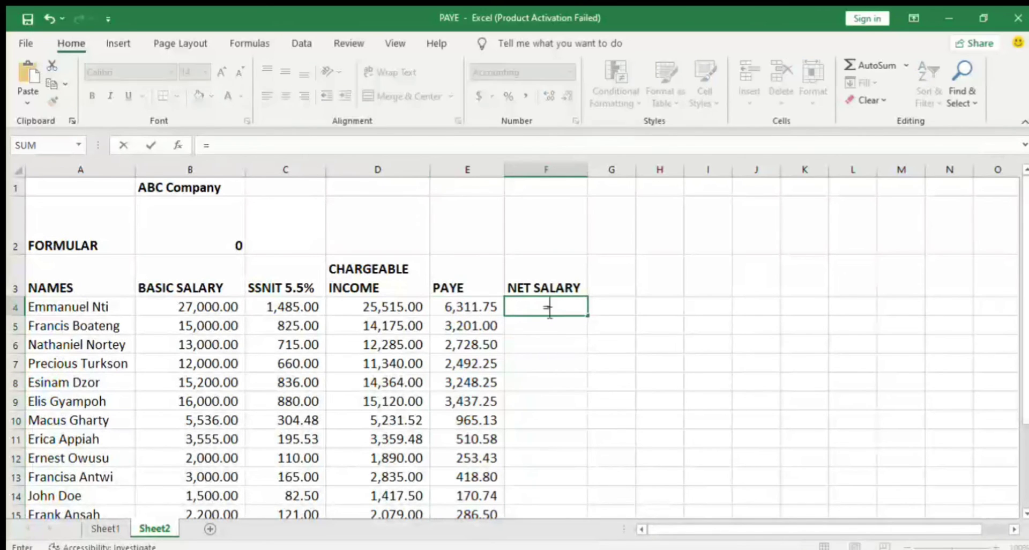
pyautogui.click(401, 304)
pyautogui.write('-')
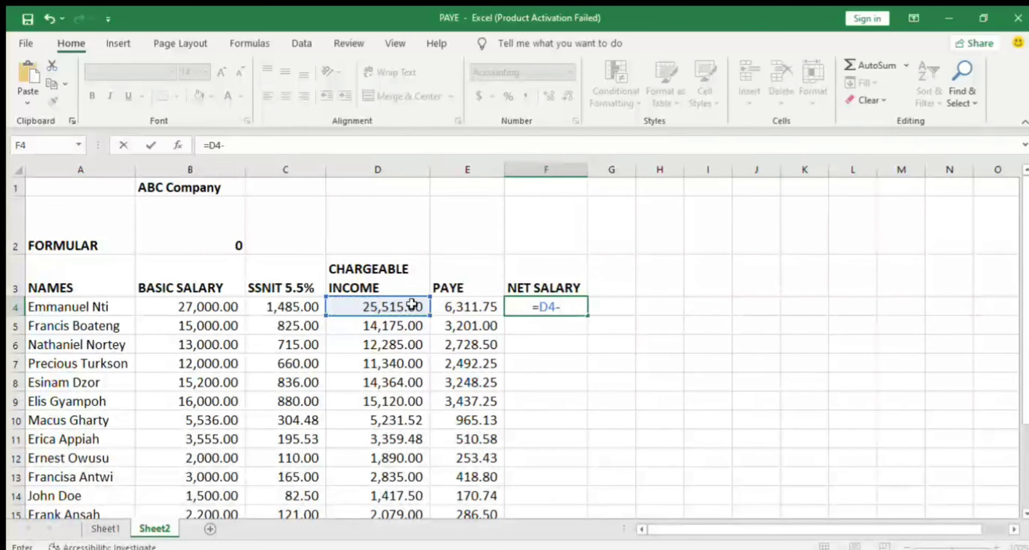
pyautogui.click(459, 305)
pyautogui.press('Return')
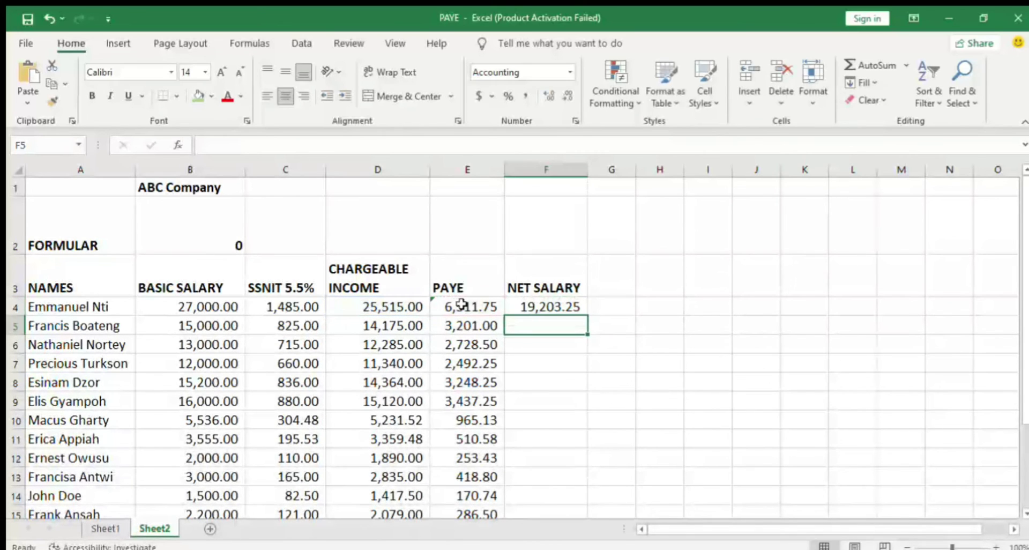
# Fill the net salary formula from F4 down to row 21 and review the completed payroll rows
pyautogui.click(576, 306)
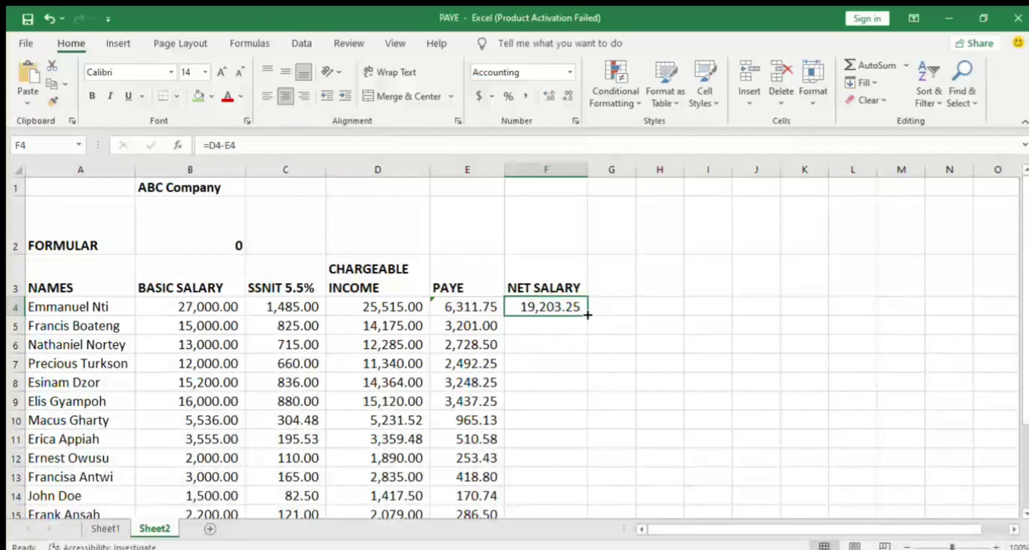
pyautogui.moveTo(588, 315)
pyautogui.mouseDown()
pyautogui.moveTo(576, 515)
pyautogui.moveTo(557, 537)
pyautogui.moveTo(564, 471)
pyautogui.mouseUp()
pyautogui.scroll(2, 402, 417)
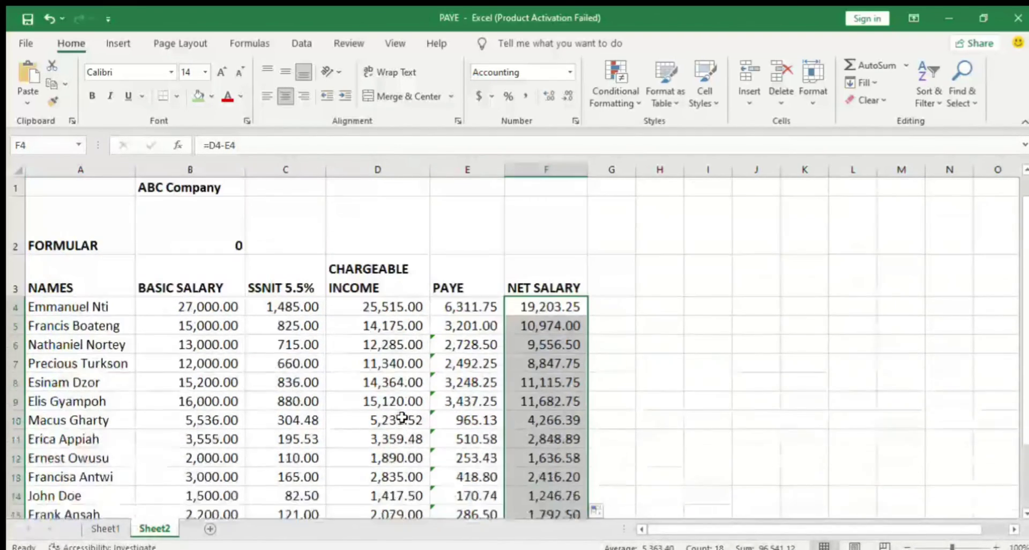
pyautogui.scroll(-3, 402, 417)
pyautogui.scroll(2, 402, 417)
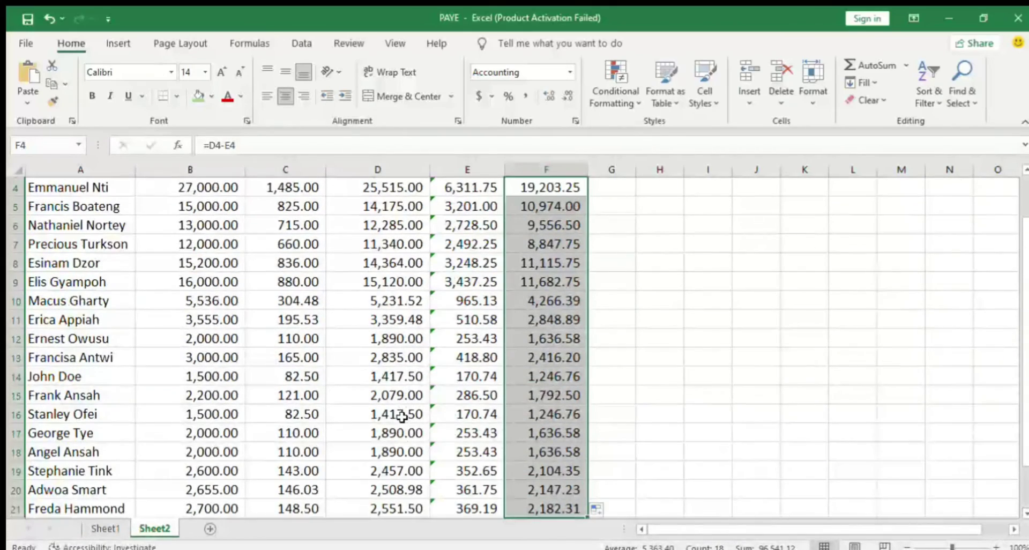
# Replace the chargeable income in D10 with 5000 to test the PAYE formula
pyautogui.scroll(-1, 402, 417)
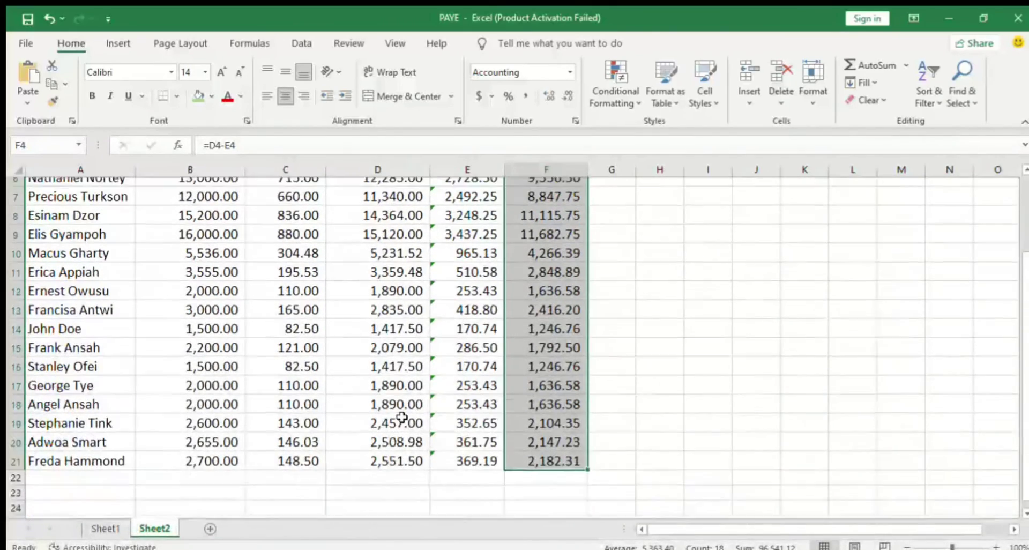
pyautogui.scroll(2, 292, 372)
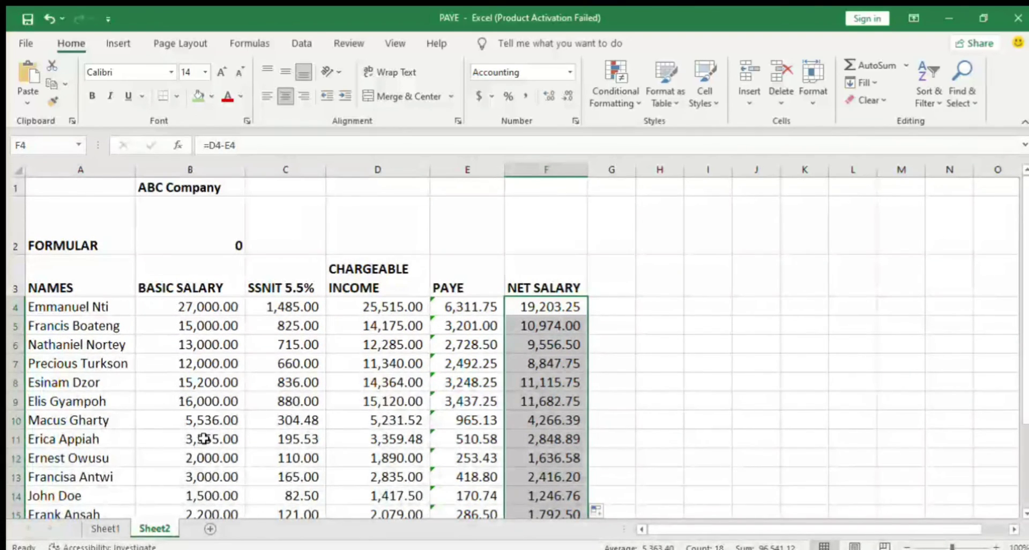
pyautogui.scroll(-1, 204, 438)
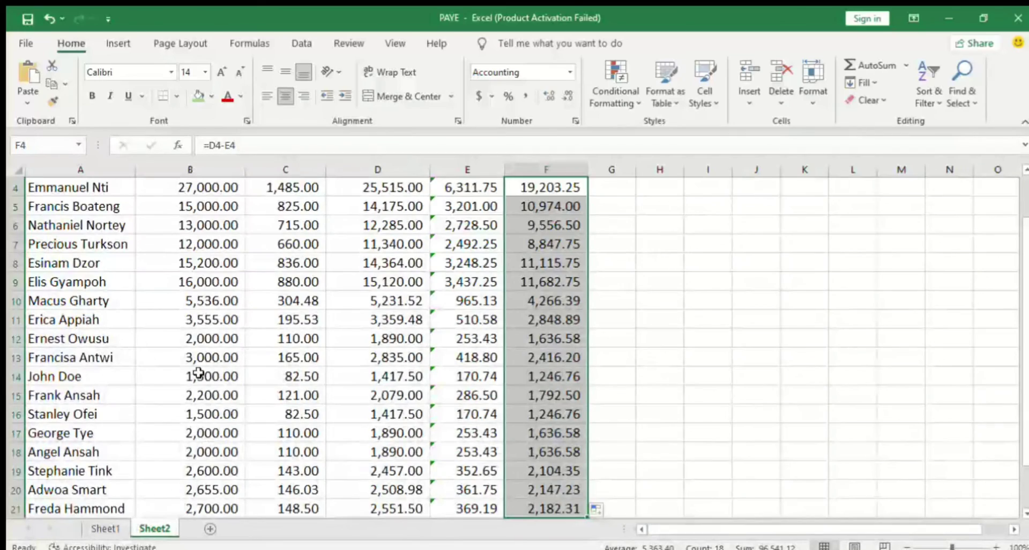
pyautogui.scroll(1, 198, 372)
pyautogui.scroll(-1, 198, 373)
pyautogui.scroll(1, 198, 372)
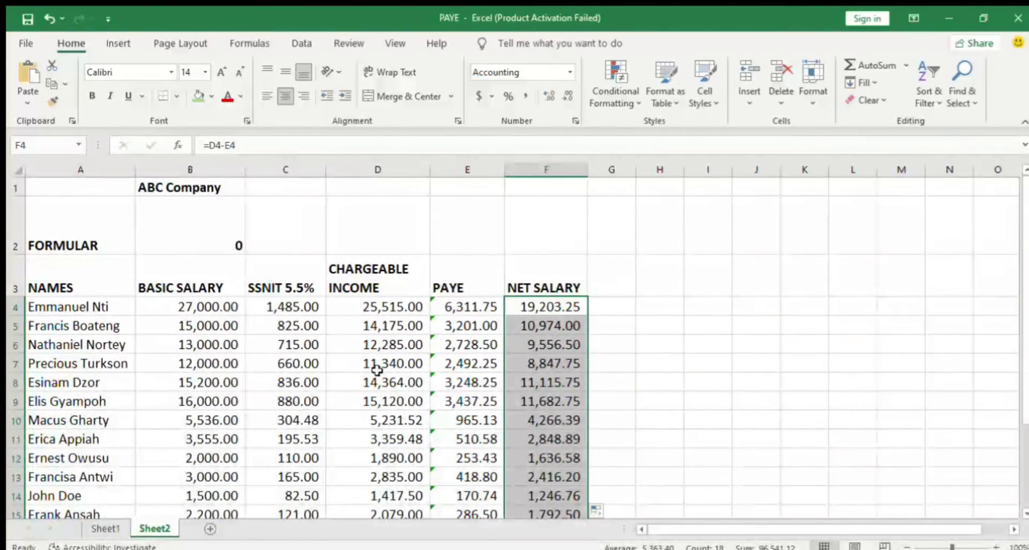
pyautogui.click(385, 422)
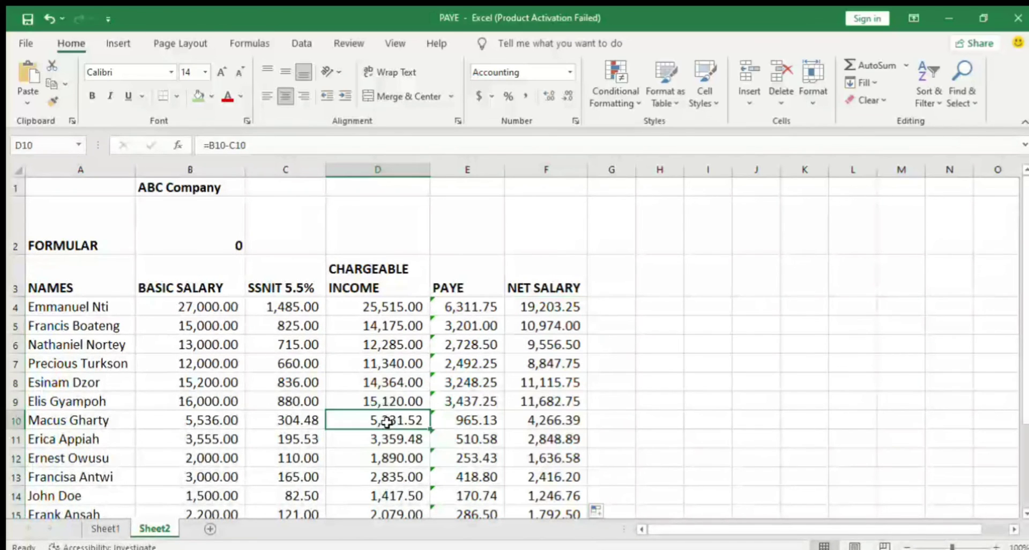
pyautogui.write('5000')
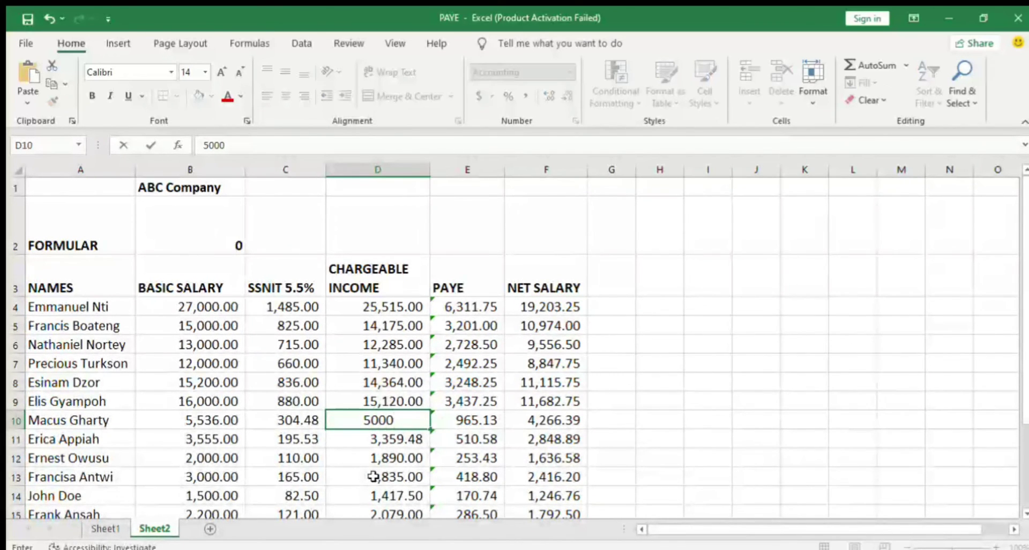
pyautogui.press('Return')
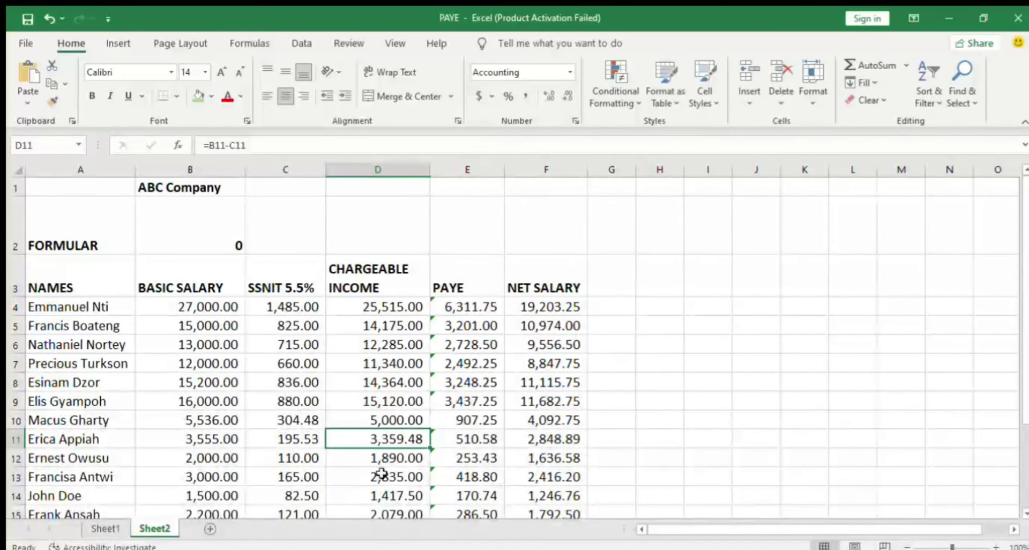
# Check the PAYE result in E10 against the worked tax computation for 5000 on Sheet1 and review the payroll rows on Sheet2
pyautogui.click(478, 419)
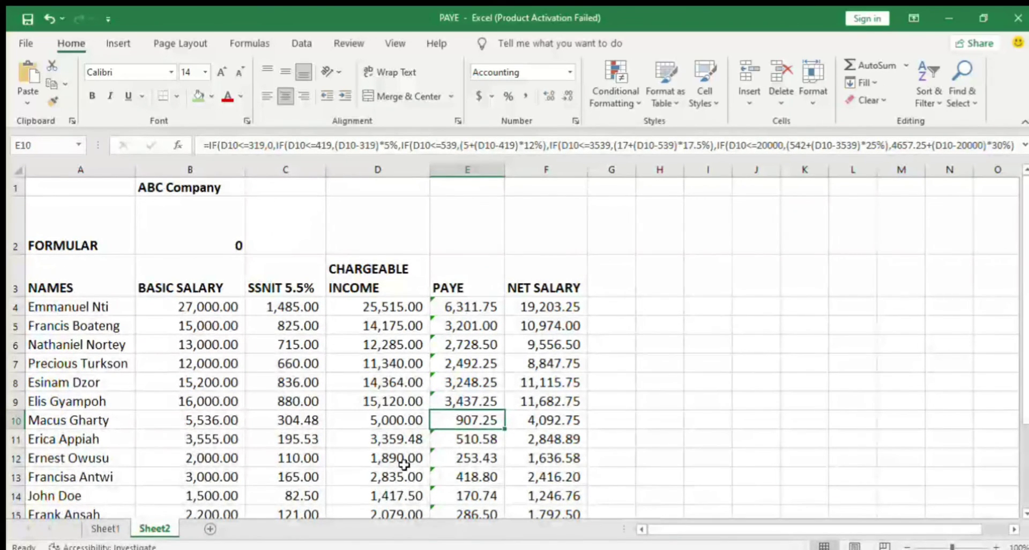
pyautogui.click(105, 528)
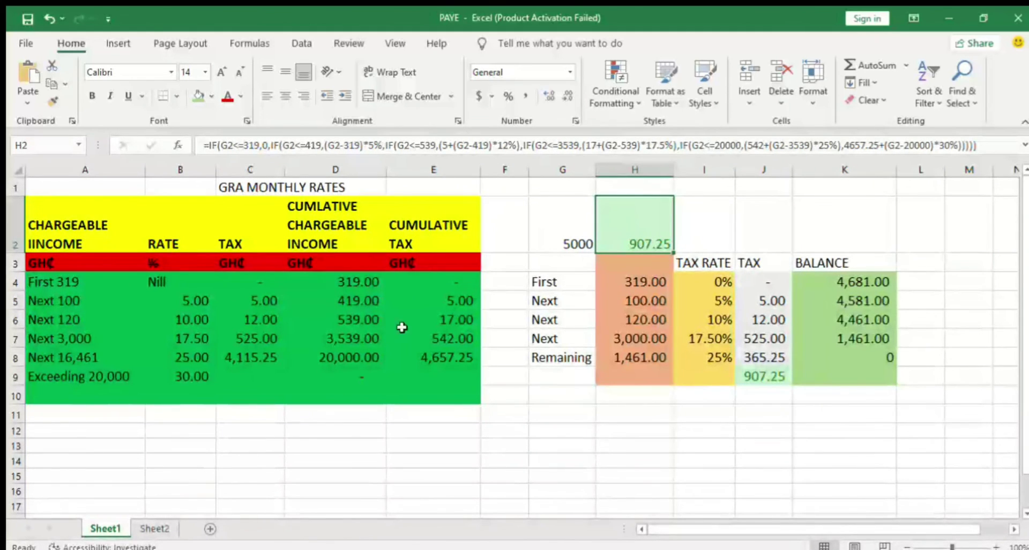
pyautogui.click(154, 527)
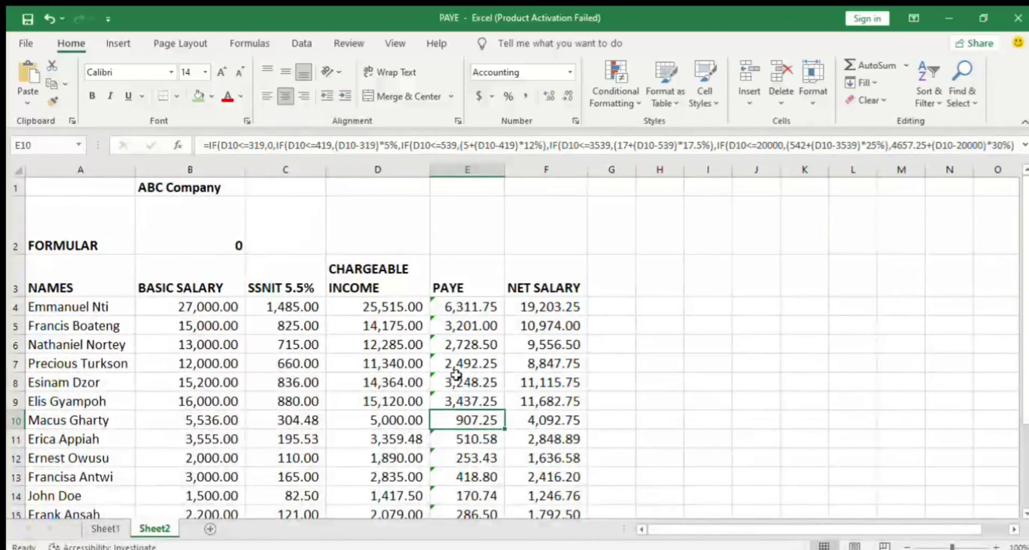
pyautogui.scroll(-2, 456, 375)
pyautogui.scroll(2, 456, 375)
pyautogui.scroll(-2, 456, 375)
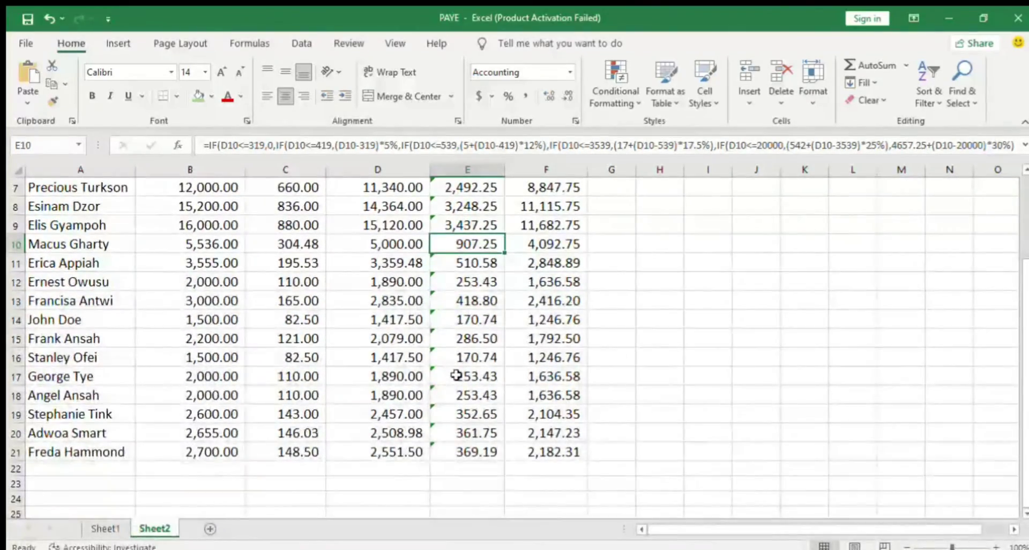